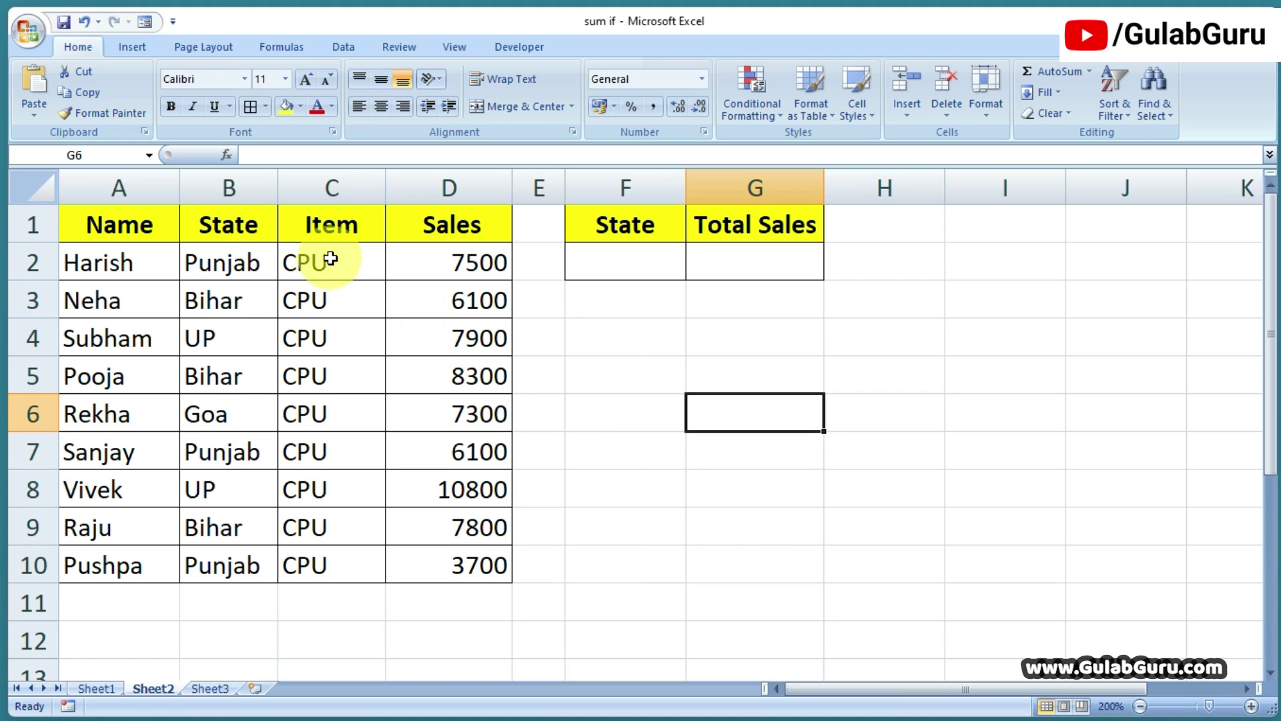
- Examine the sales table's Name, State, Item and Sales columns and the State / Total Sales summary area beside it
{"action": "left_click", "coordinate": [473, 262]}
{"action": "left_click_drag", "start_coordinate": [473, 262], "coordinate": [473, 529]}
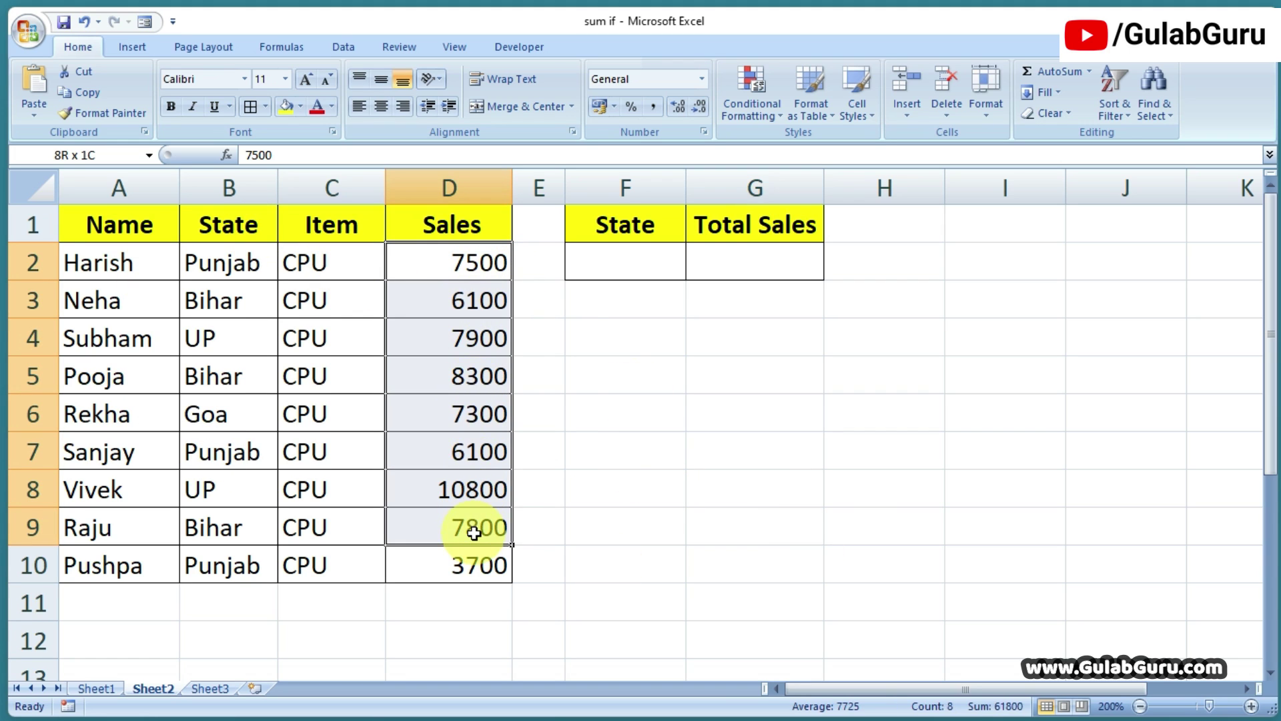
{"action": "left_click", "coordinate": [703, 484]}
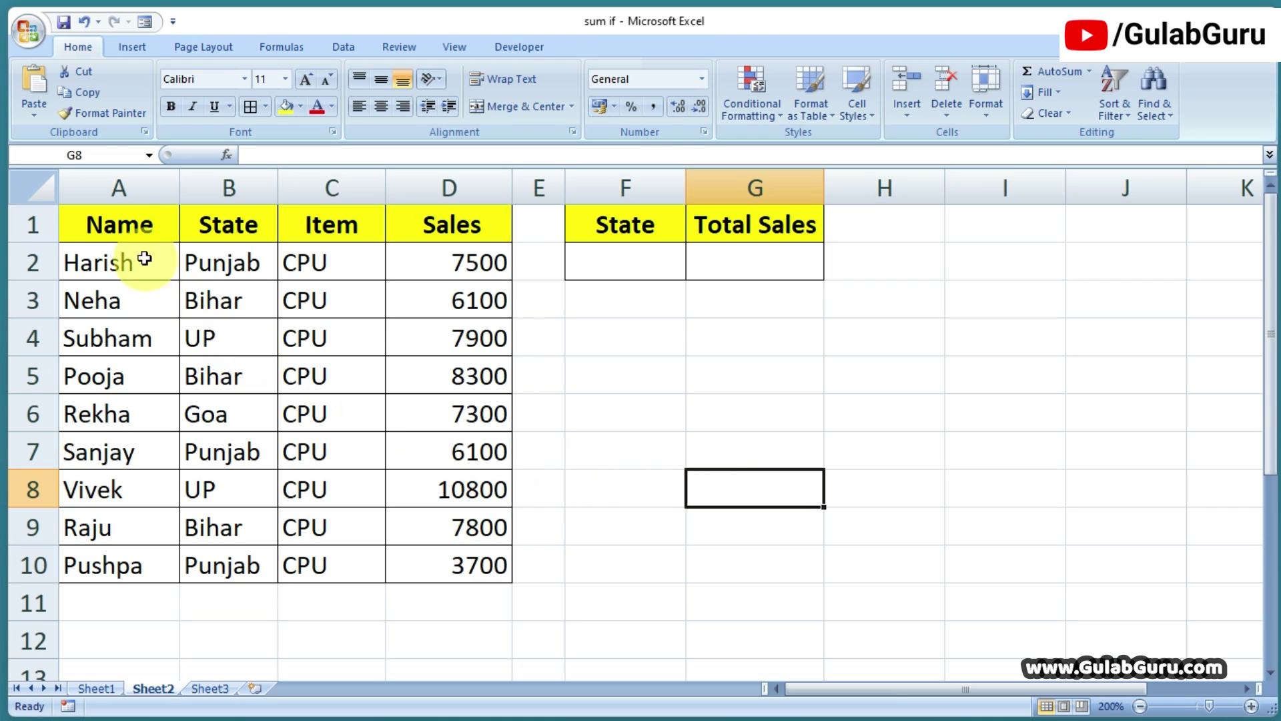
{"action": "left_click_drag", "start_coordinate": [124, 226], "coordinate": [732, 561]}
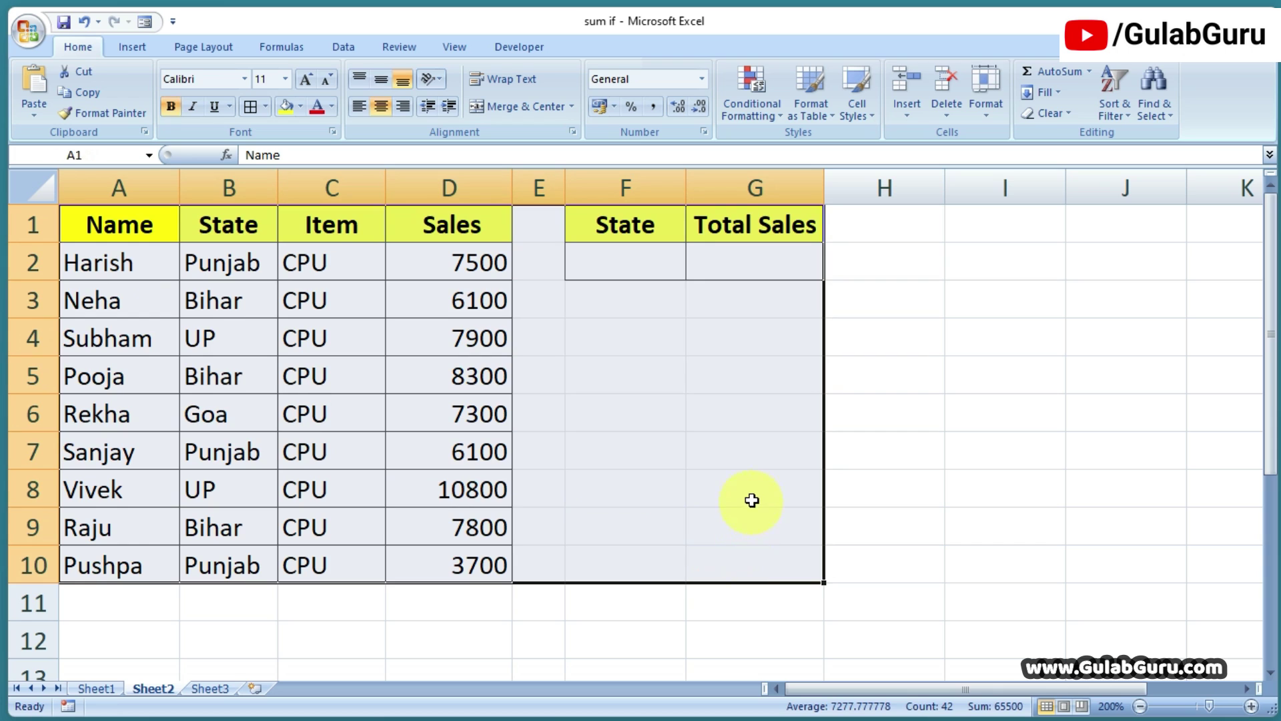
{"action": "left_click", "coordinate": [749, 500]}
{"action": "left_click_drag", "start_coordinate": [90, 269], "coordinate": [98, 554]}
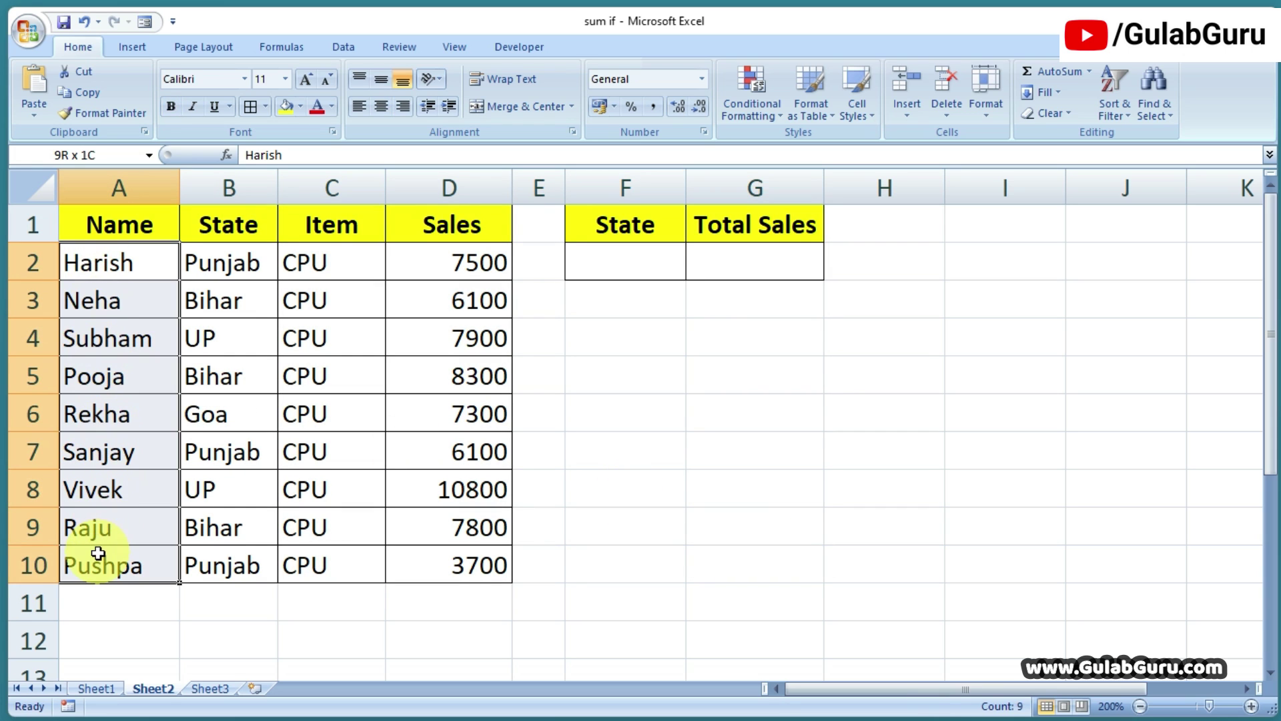
{"action": "left_click_drag", "start_coordinate": [229, 260], "coordinate": [231, 561]}
{"action": "left_click_drag", "start_coordinate": [327, 262], "coordinate": [329, 567]}
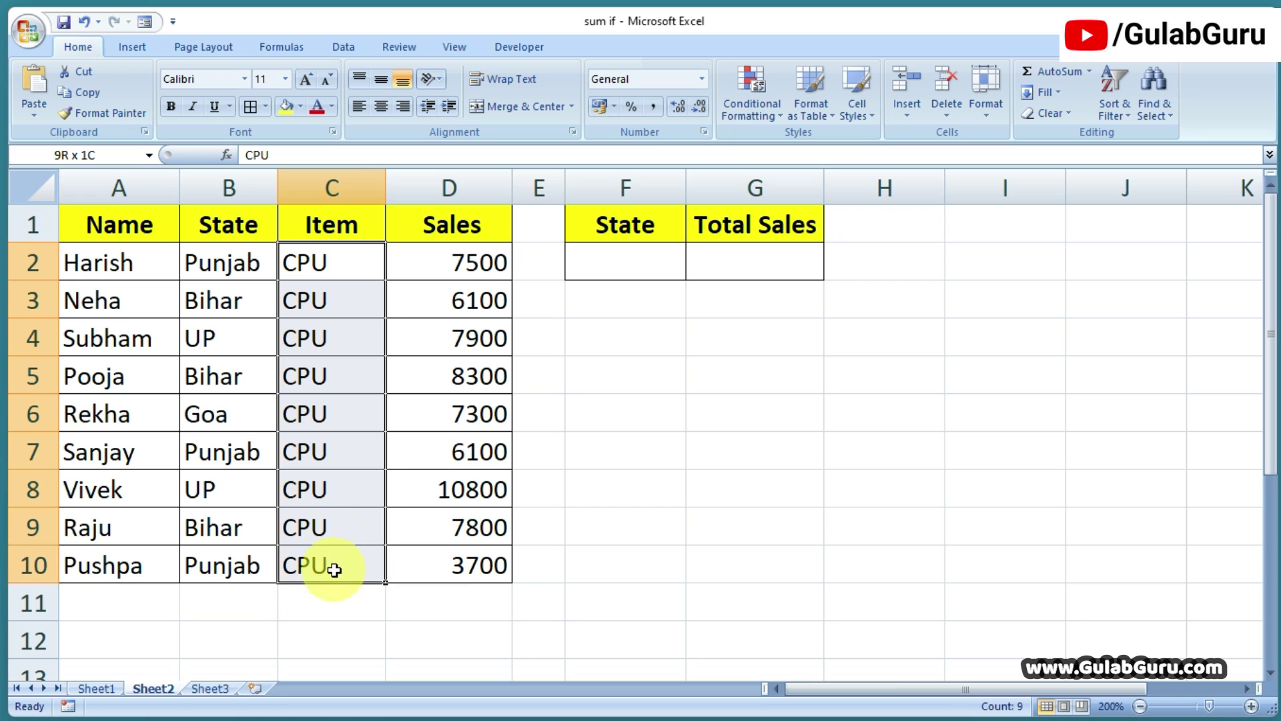
{"action": "left_click", "coordinate": [449, 263]}
{"action": "left_click", "coordinate": [120, 261]}
{"action": "left_click", "coordinate": [453, 264]}
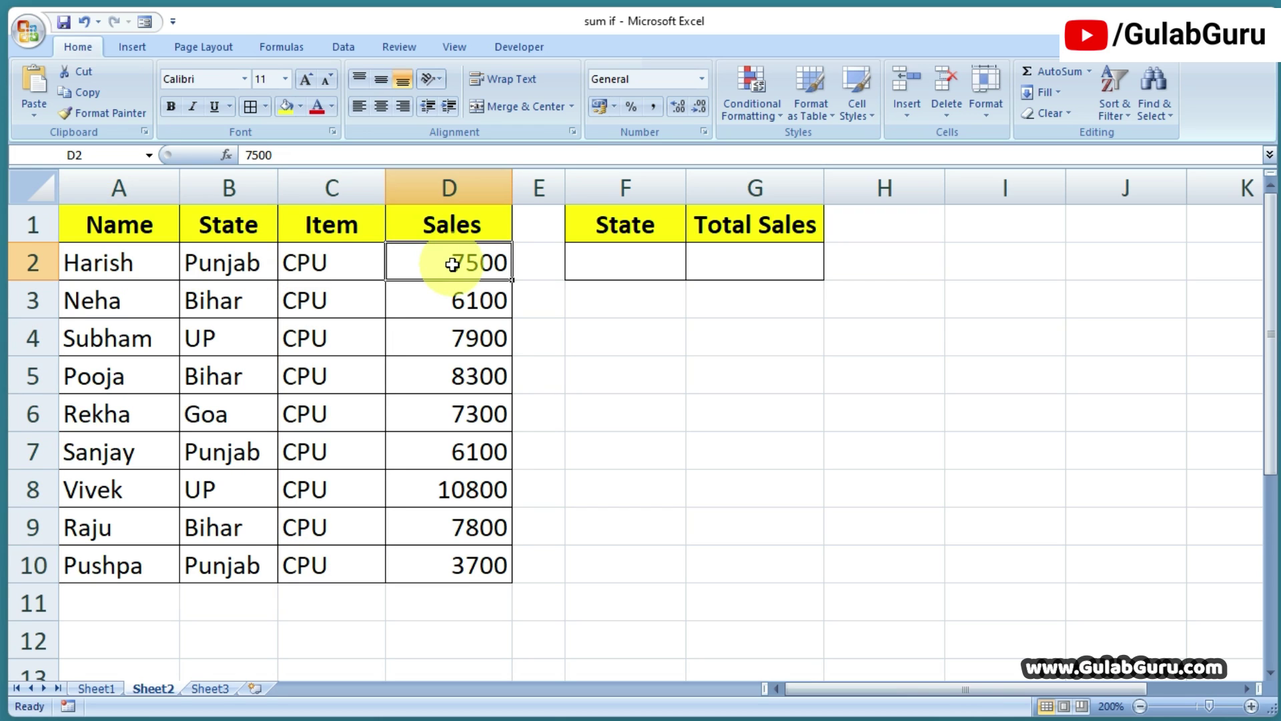
{"action": "left_click_drag", "start_coordinate": [453, 264], "coordinate": [452, 552]}
{"action": "left_click", "coordinate": [467, 564]}
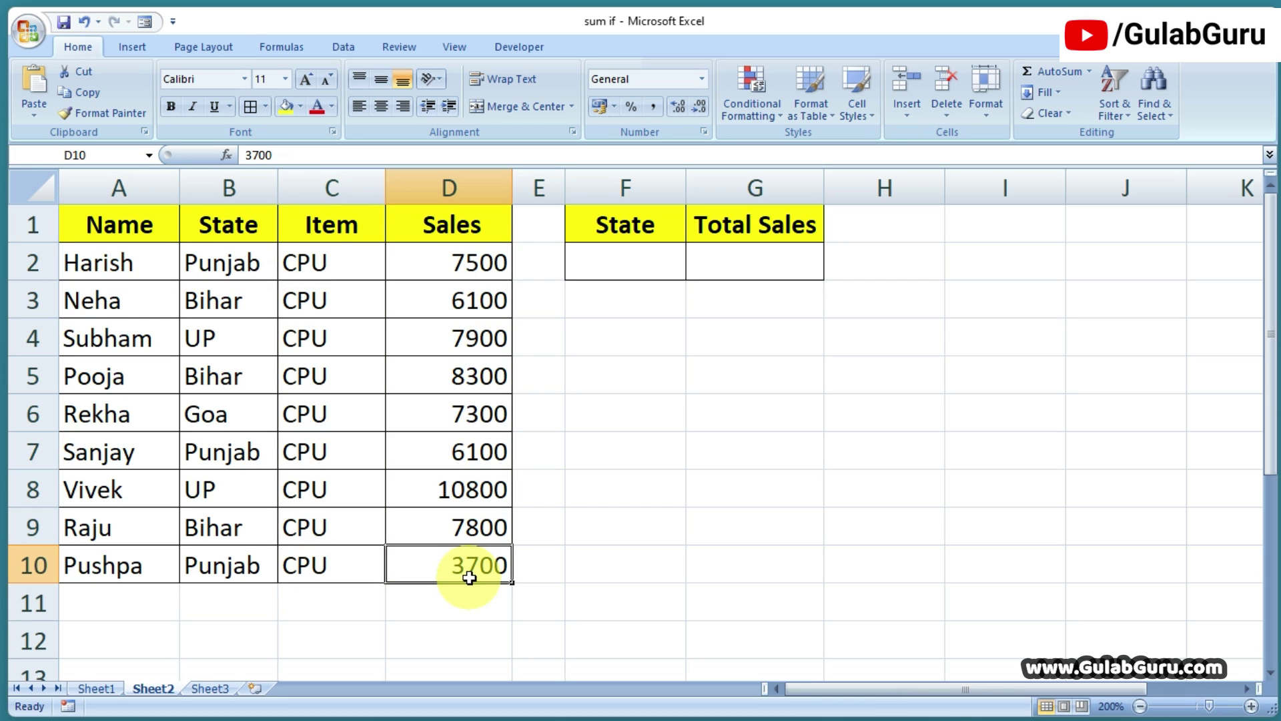
- Examine the Punjab rows in the State column together with their names and sales figures
{"action": "left_click", "coordinate": [229, 263]}
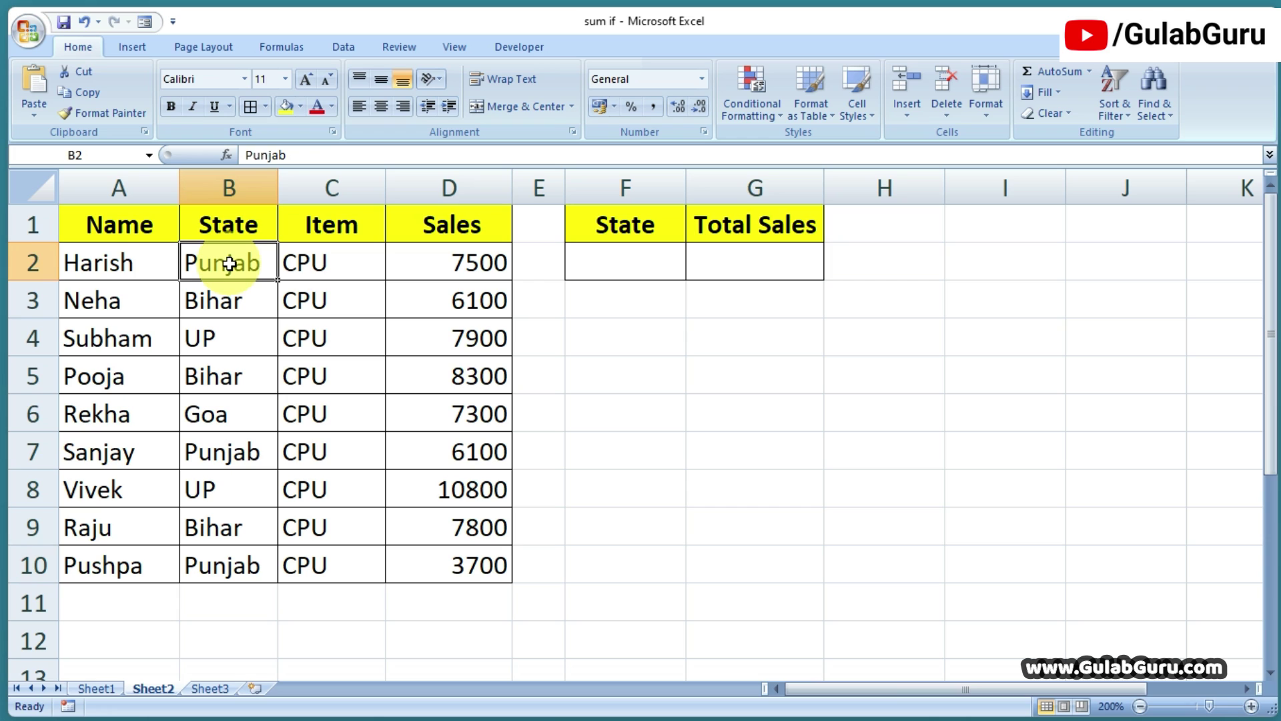
{"action": "left_click", "coordinate": [106, 263]}
{"action": "left_click", "coordinate": [229, 451]}
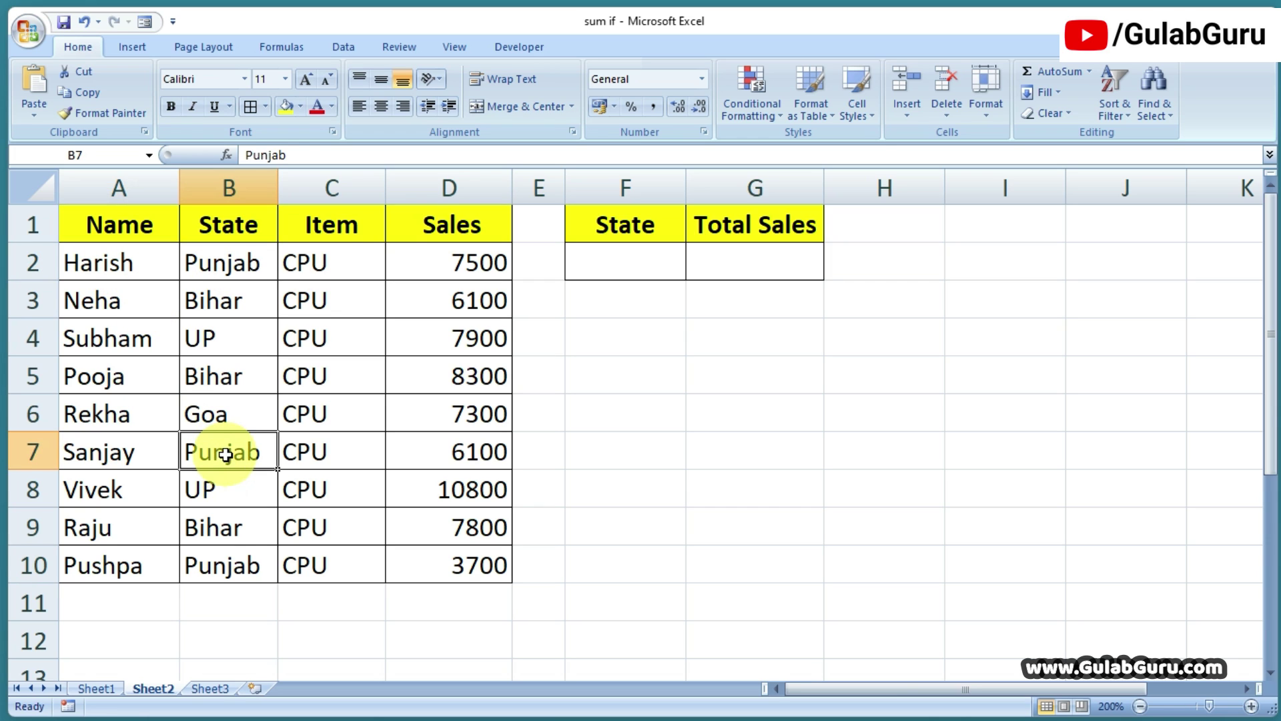
{"action": "left_click", "coordinate": [96, 456]}
{"action": "left_click", "coordinate": [221, 565]}
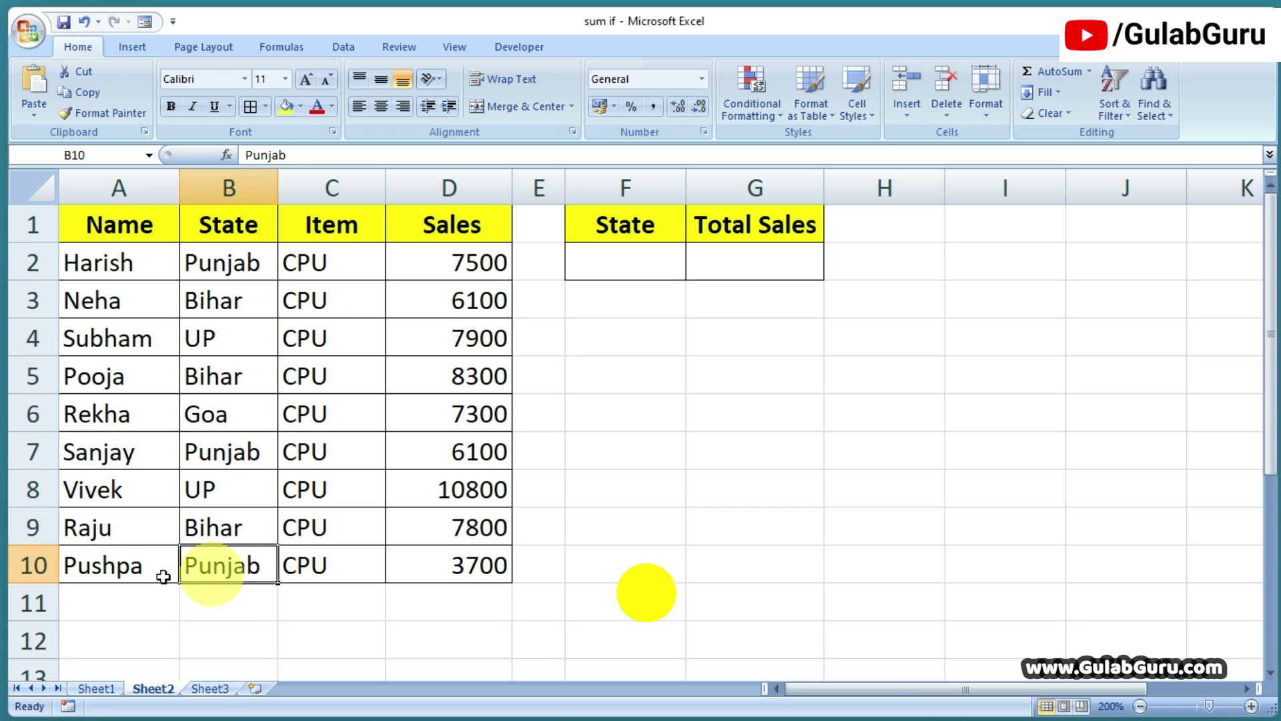
{"action": "left_click", "coordinate": [122, 567]}
{"action": "left_click", "coordinate": [454, 560]}
{"action": "left_click_drag", "start_coordinate": [249, 265], "coordinate": [250, 554]}
{"action": "left_click_drag", "start_coordinate": [454, 262], "coordinate": [467, 560]}
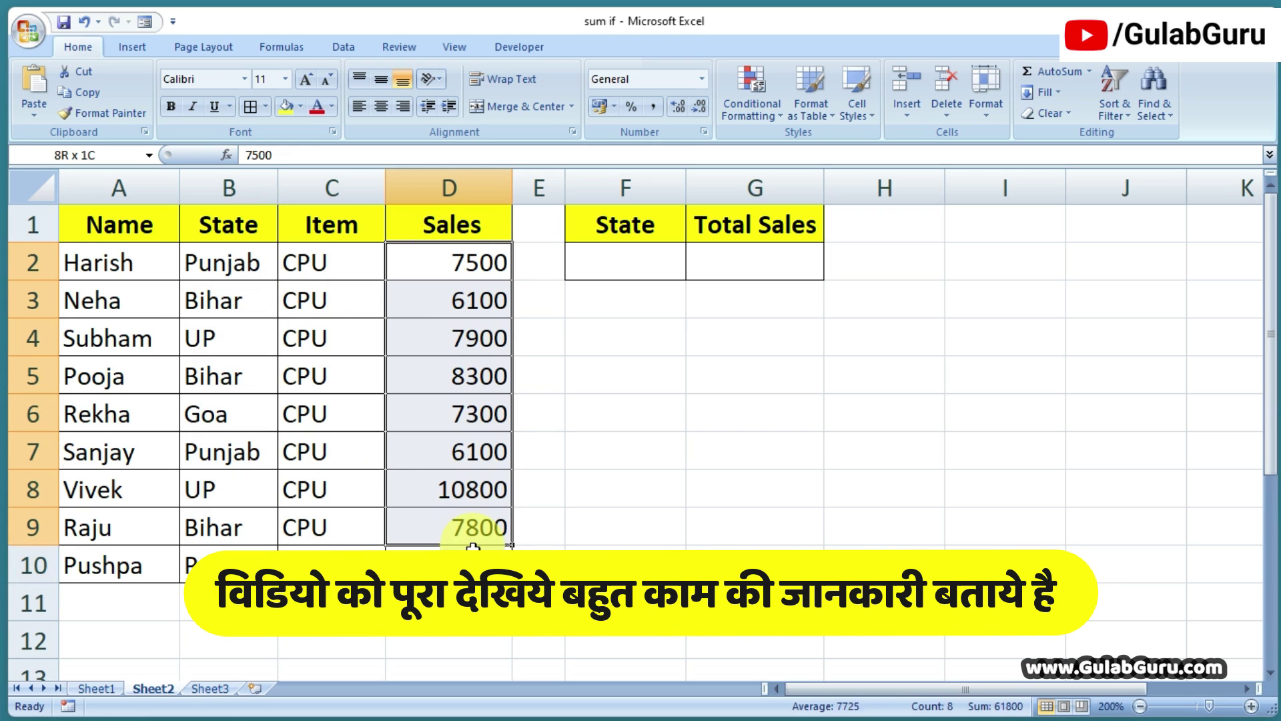
- Start a SUMIF formula in cell G2 under Total Sales, with the state cells B2:B10 as its range
{"action": "left_click", "coordinate": [720, 258]}
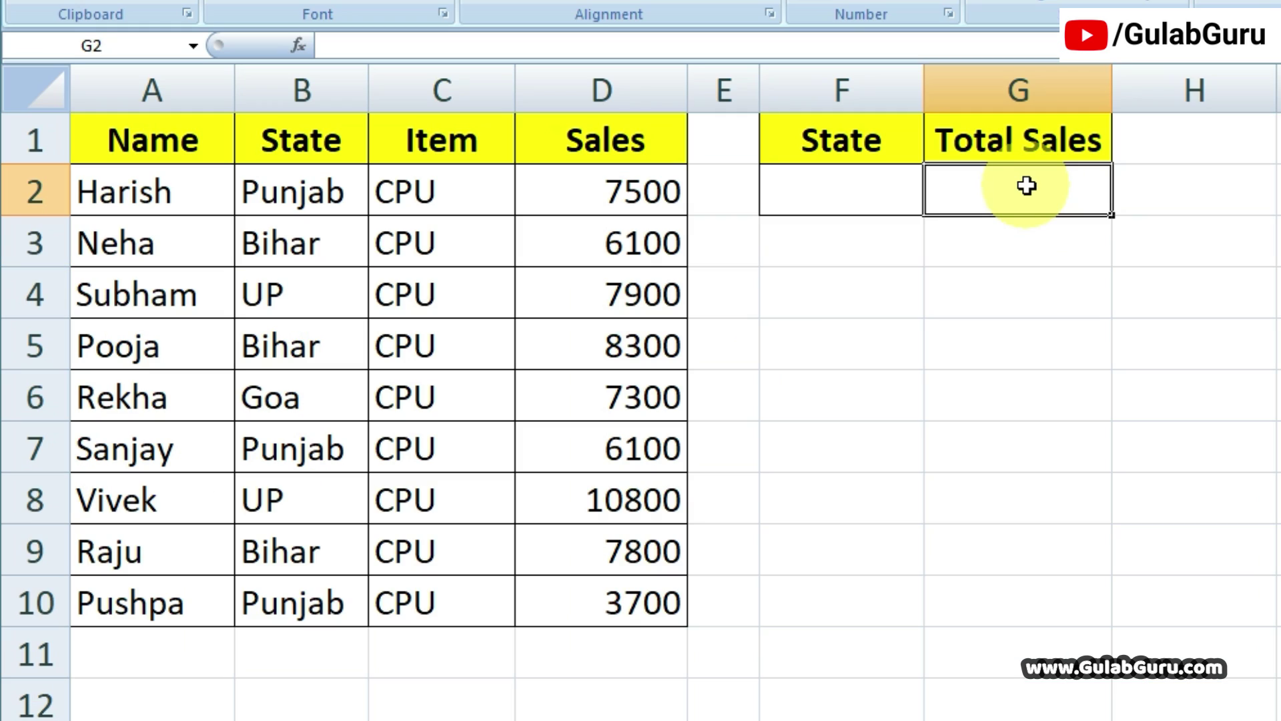
{"action": "type", "text": "="}
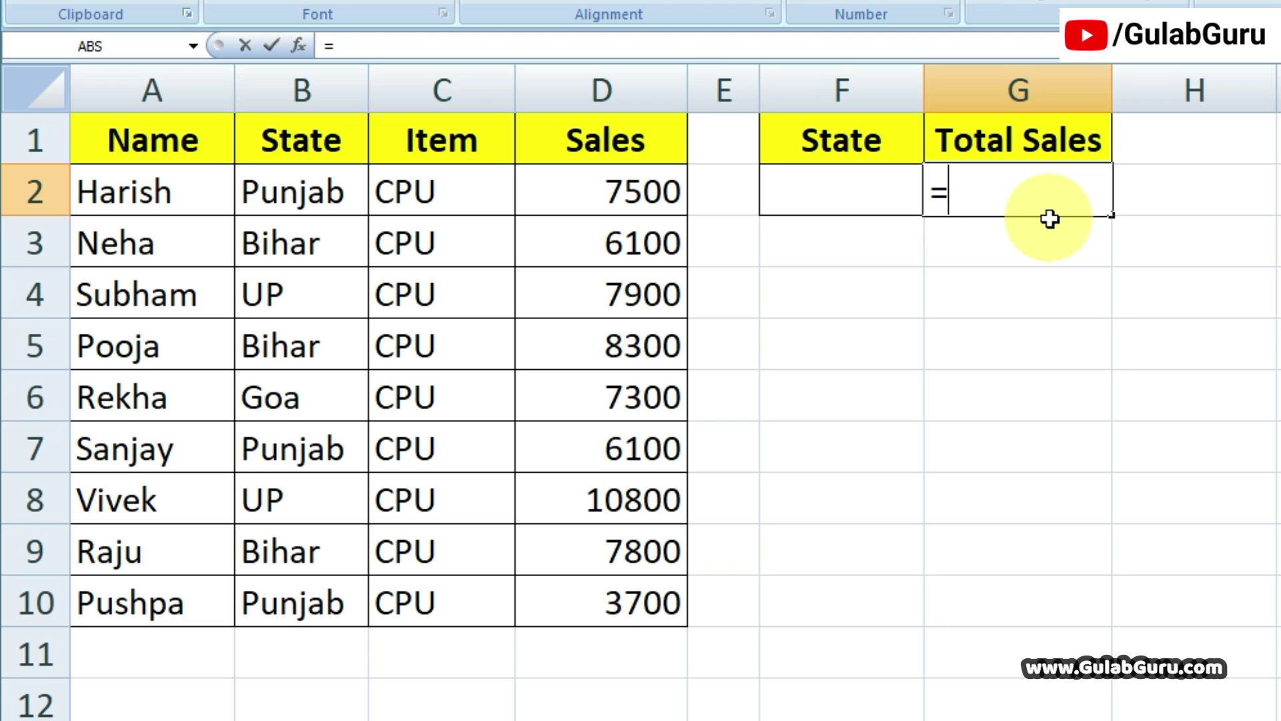
{"action": "type", "text": "sumif"}
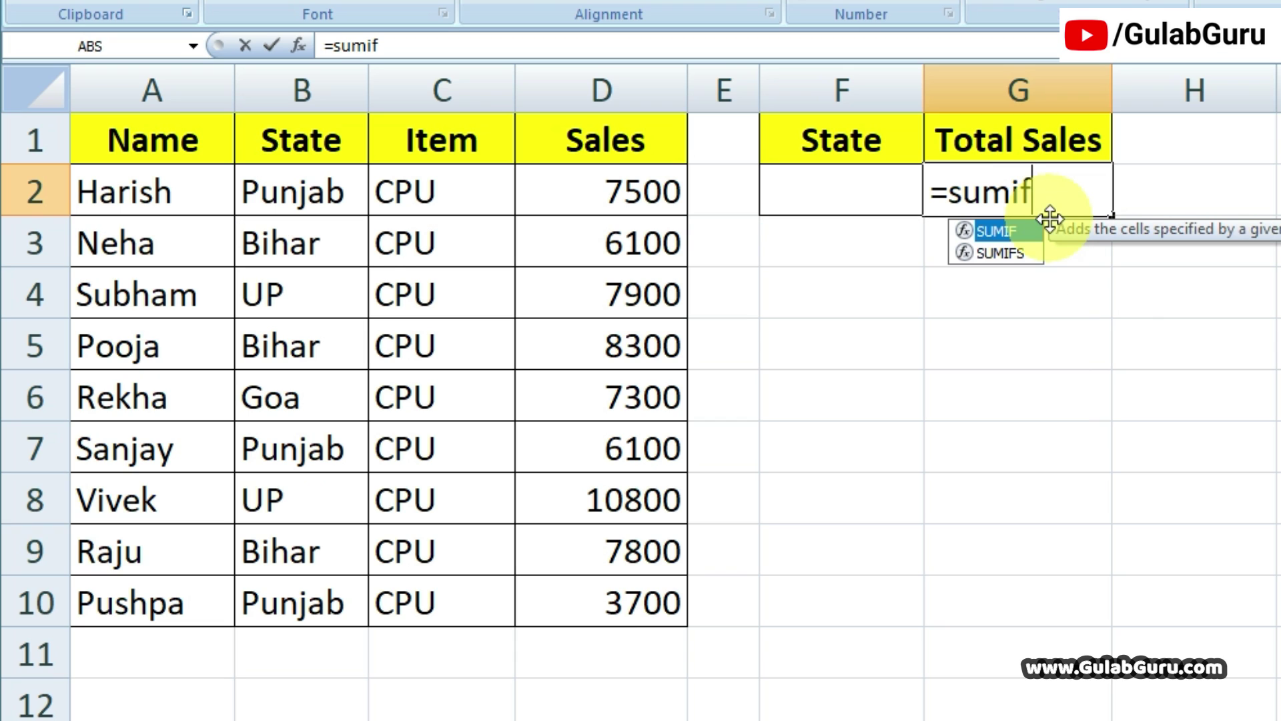
{"action": "double_click", "coordinate": [990, 234]}
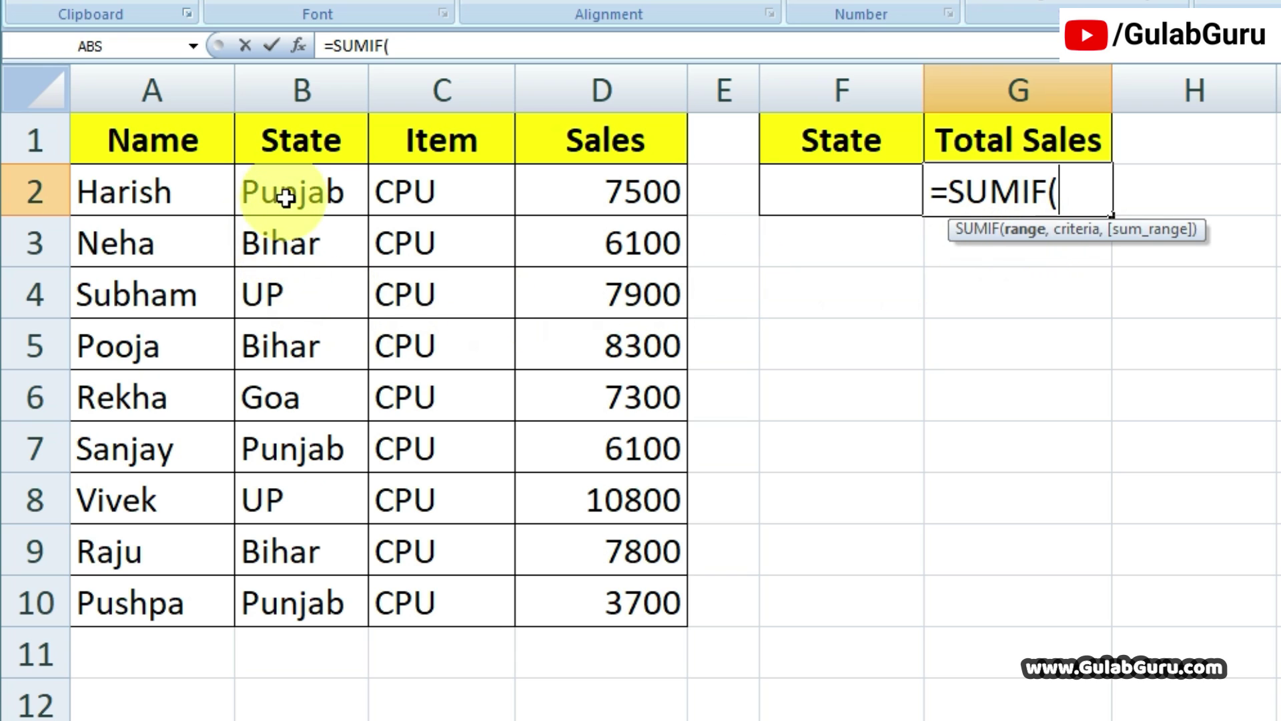
{"action": "left_click_drag", "start_coordinate": [285, 194], "coordinate": [311, 592]}
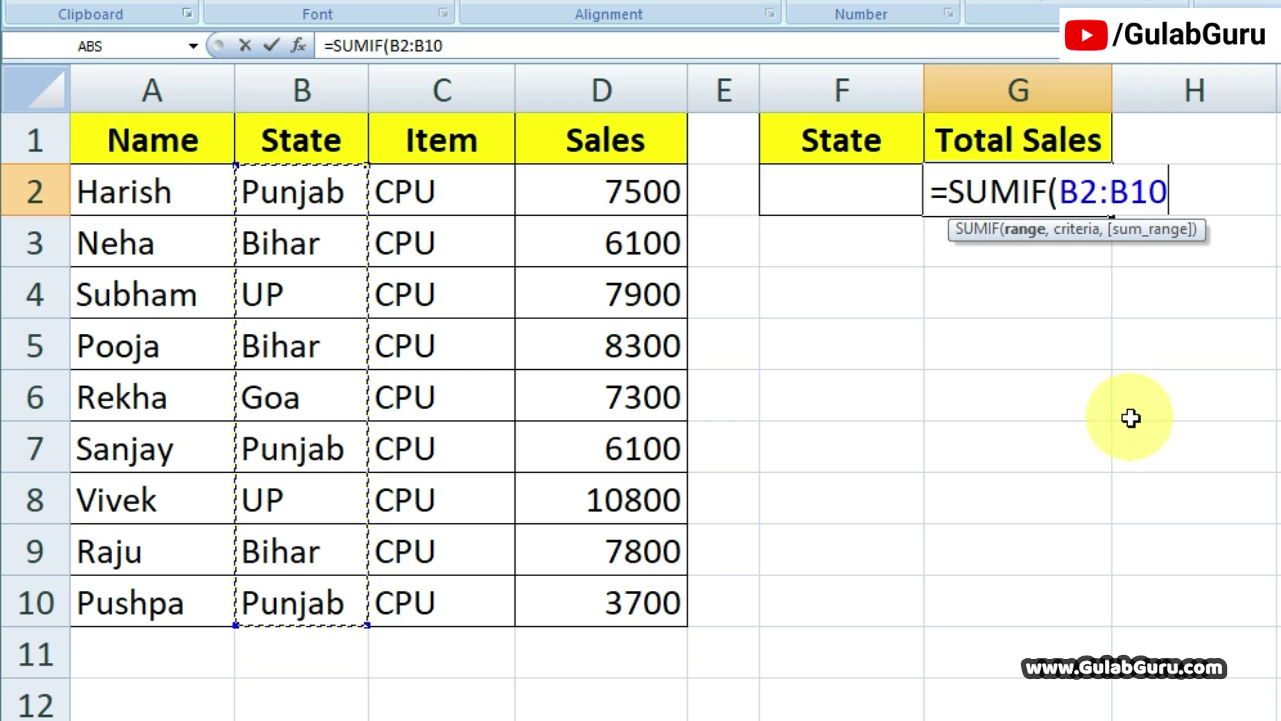
- Add "Punjab" in quotation marks as the criteria of the SUMIF formula, followed by a comma
{"action": "type", "text": ",\"["}
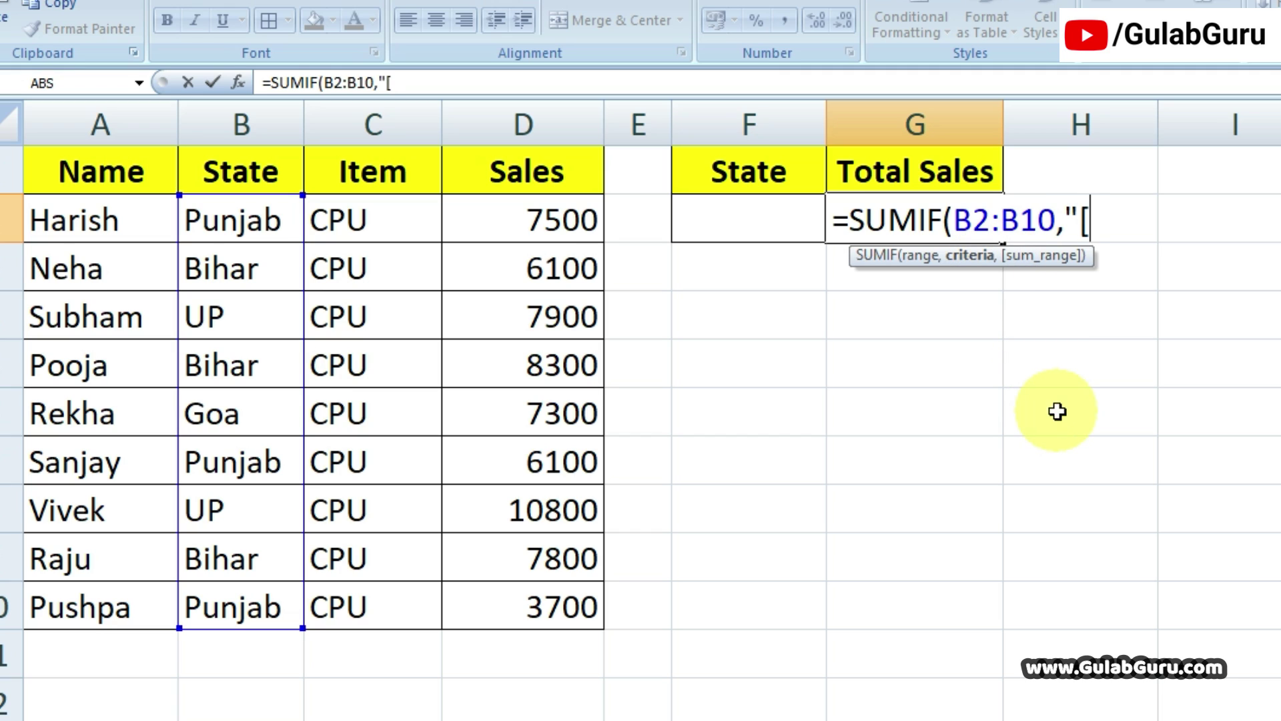
{"action": "key", "text": "BackSpace"}
{"action": "key", "text": "BackSpace"}
{"action": "type", "text": "Punjab"}
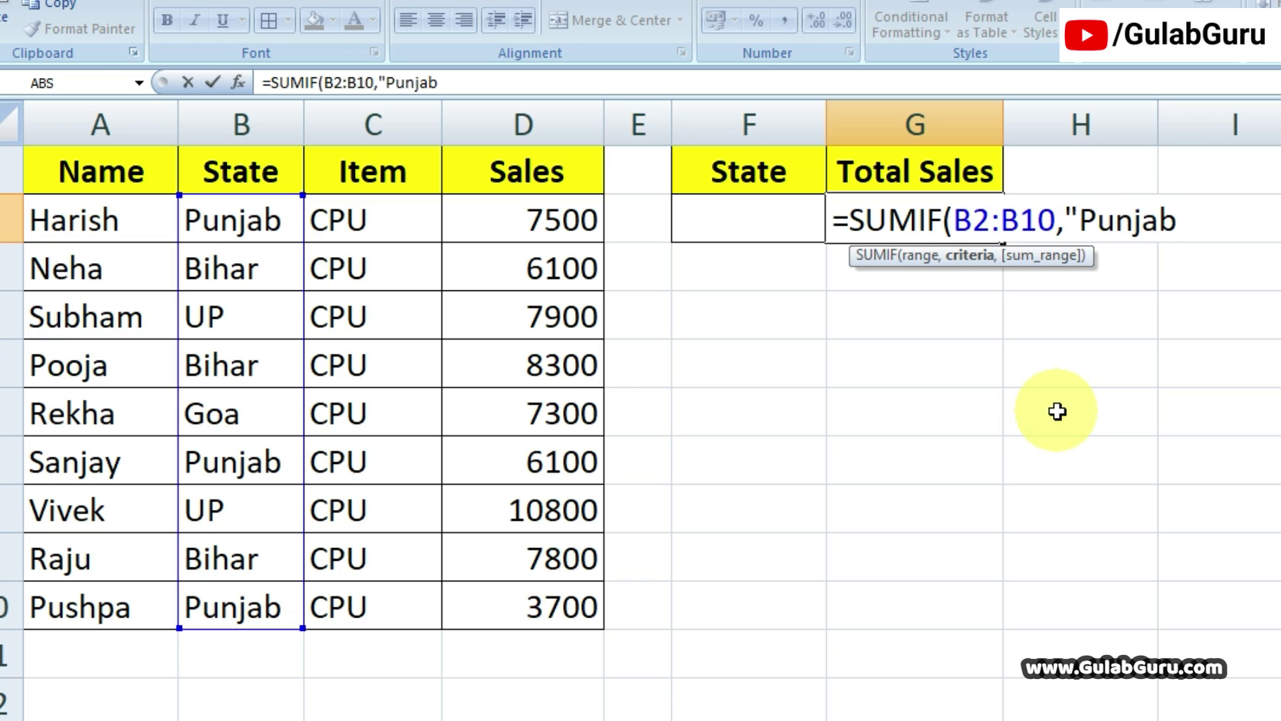
{"action": "type", "text": "\""}
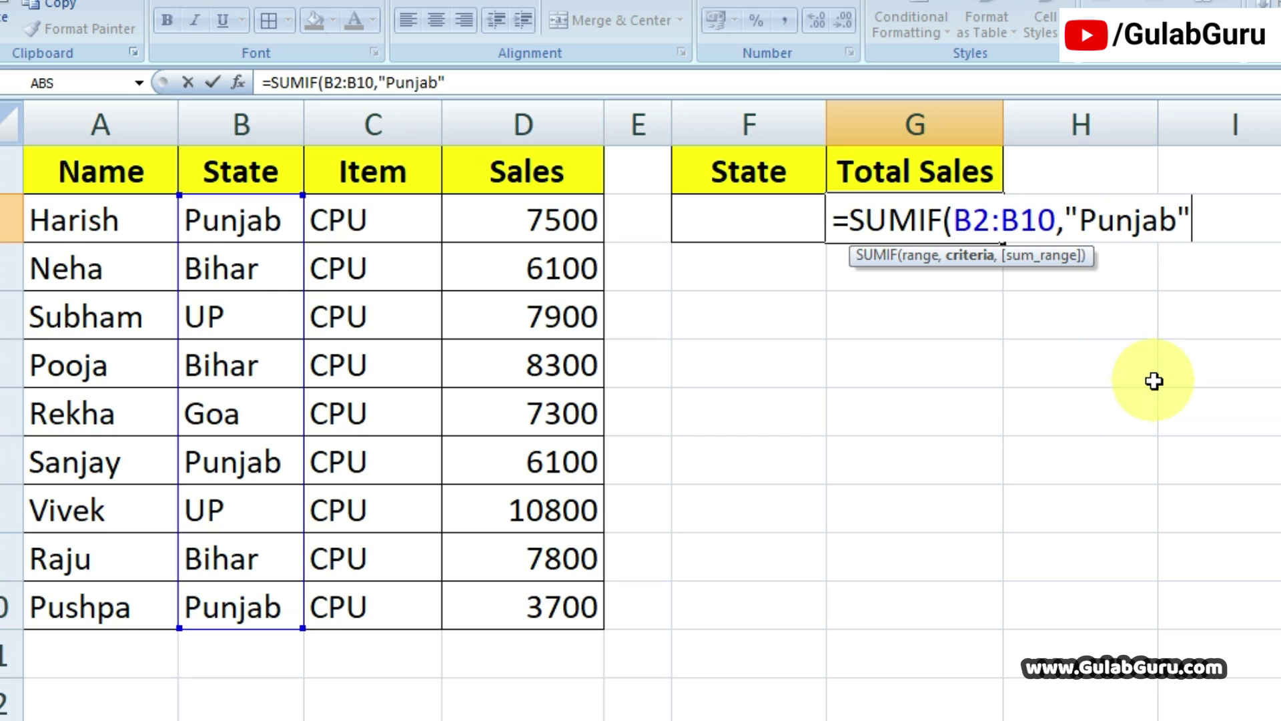
{"action": "type", "text": ","}
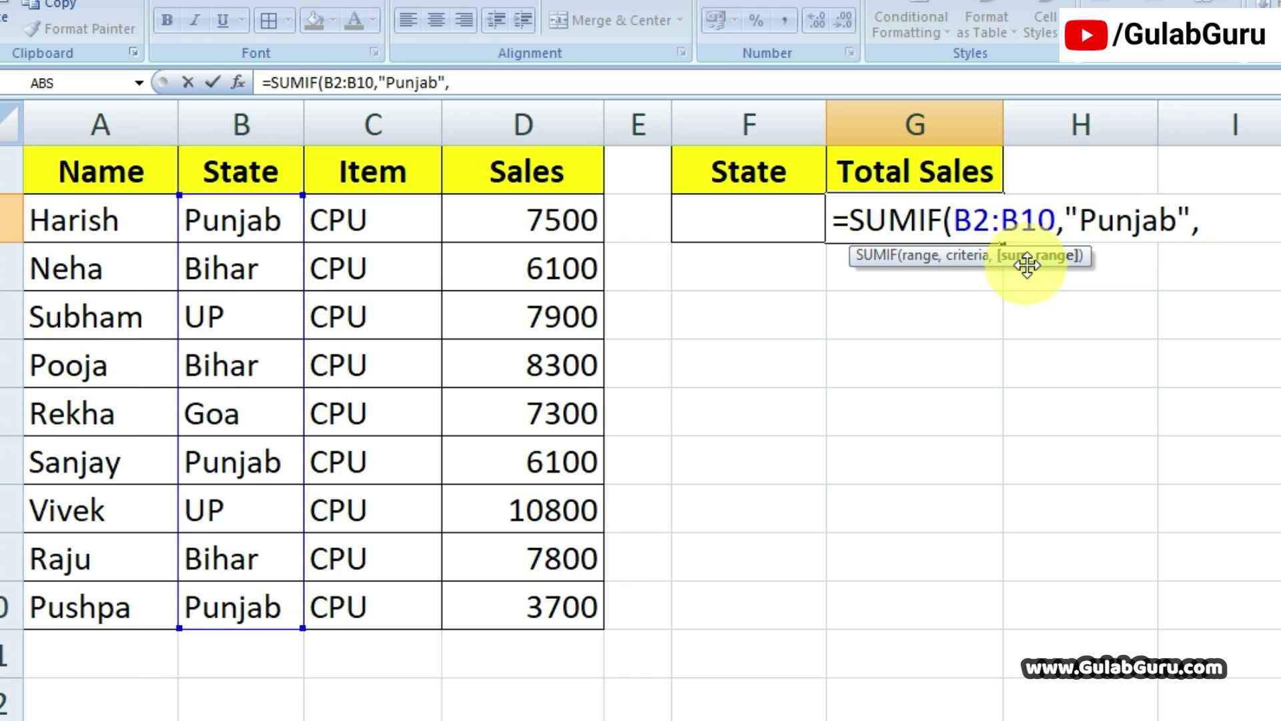
- Use the sales cells D2:D10 as the sum range and complete the formula =SUMIF(B2:B10,"Punjab",D2:D10)
{"action": "left_click", "coordinate": [545, 219]}
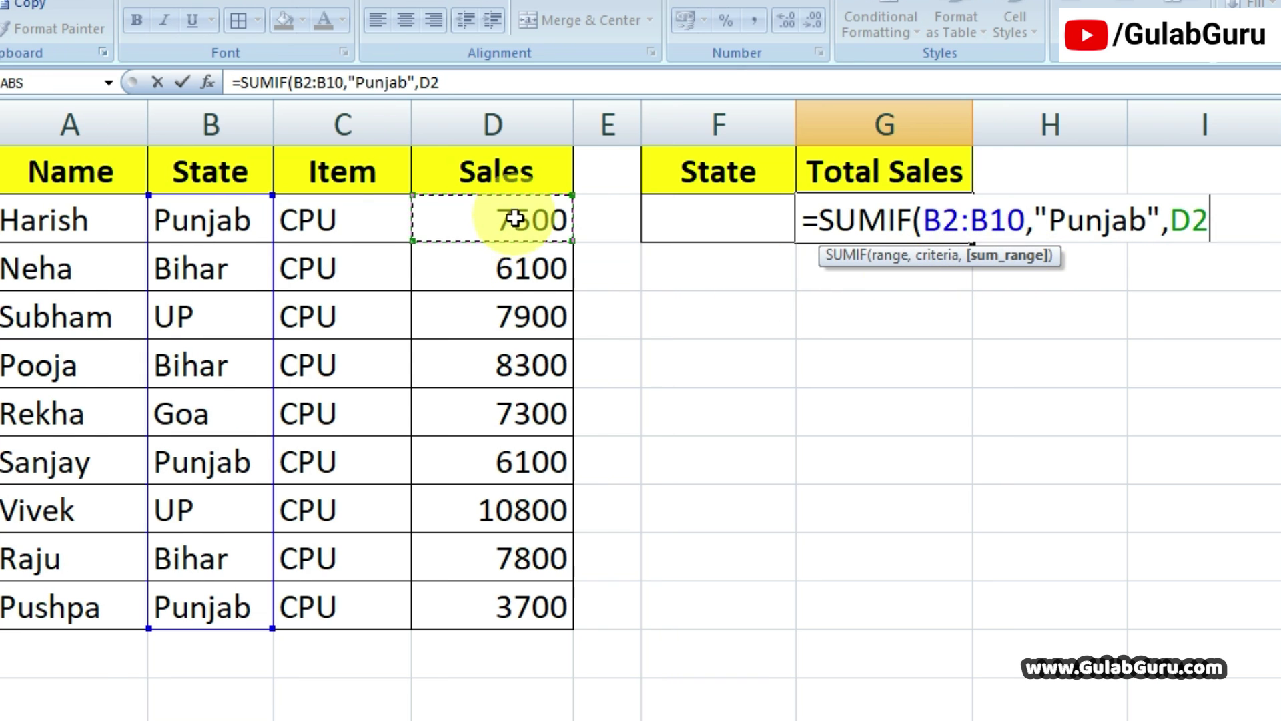
{"action": "left_click_drag", "start_coordinate": [515, 217], "coordinate": [524, 601]}
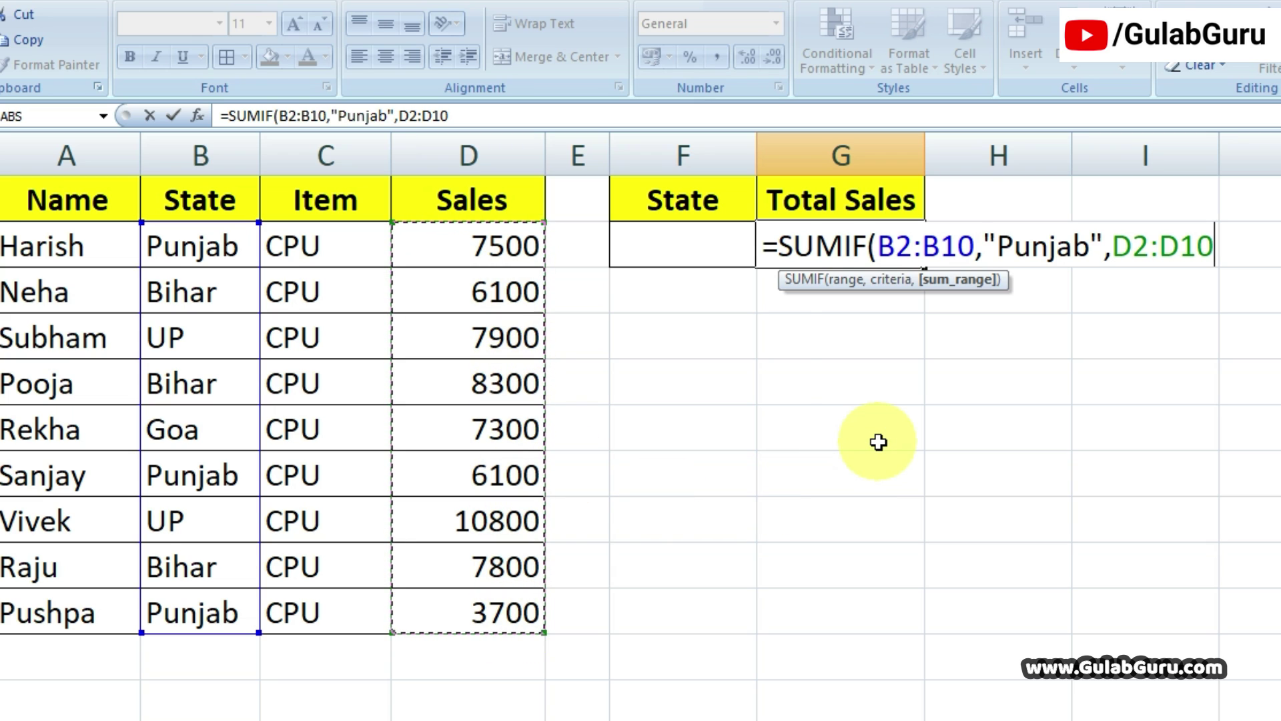
{"action": "type", "text": ")"}
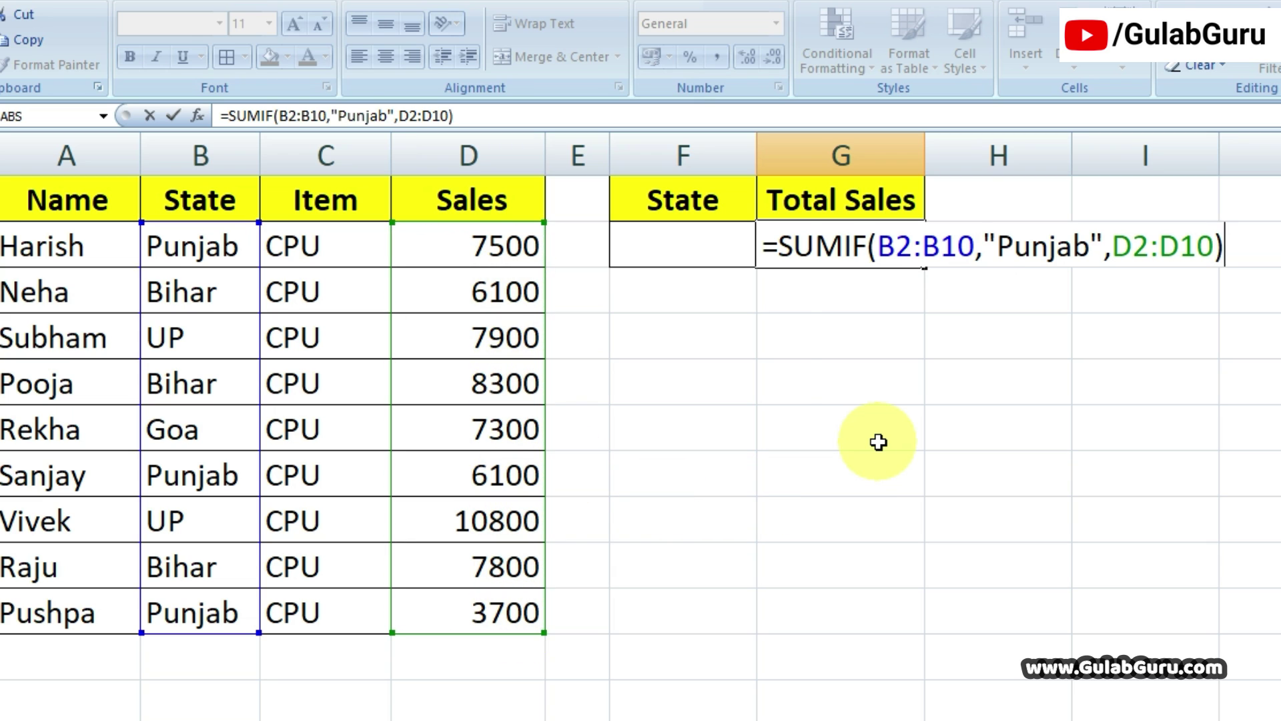
{"action": "key", "text": "Return"}
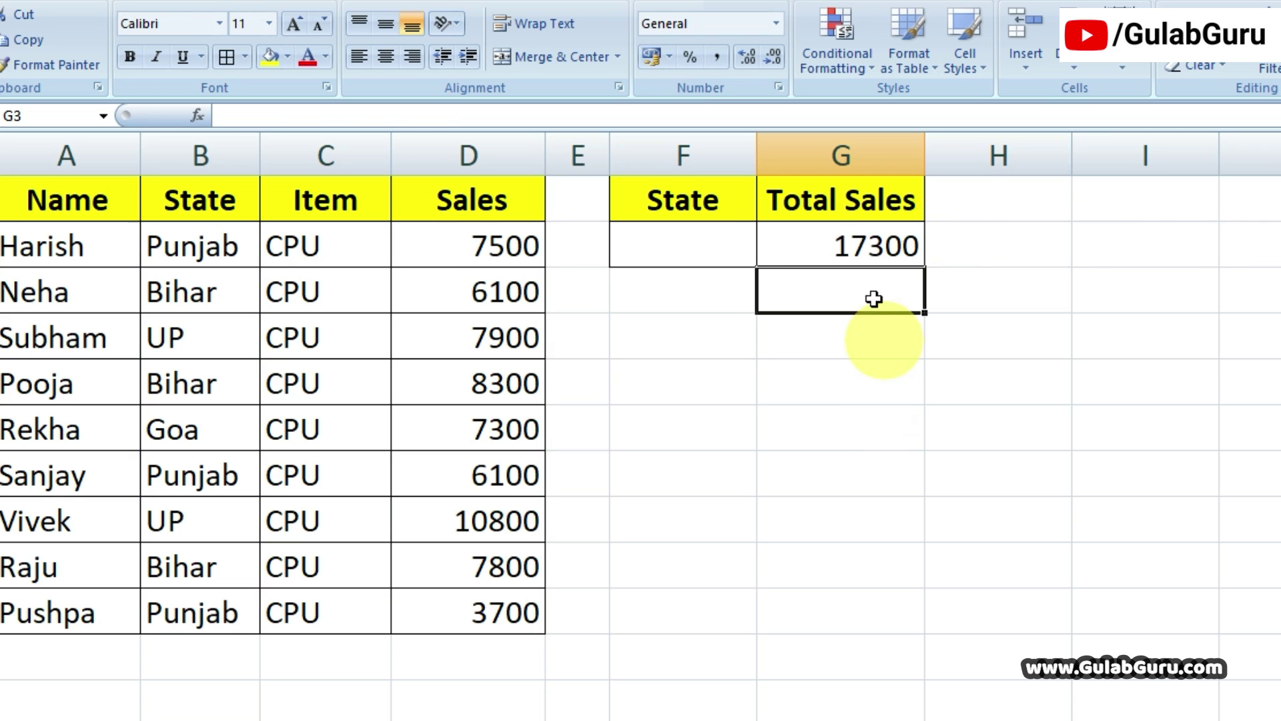
- Check the SUMIF result in G2 against the Punjab entries in the State column and their individual sales
{"action": "left_click", "coordinate": [861, 244]}
{"action": "left_click", "coordinate": [168, 234]}
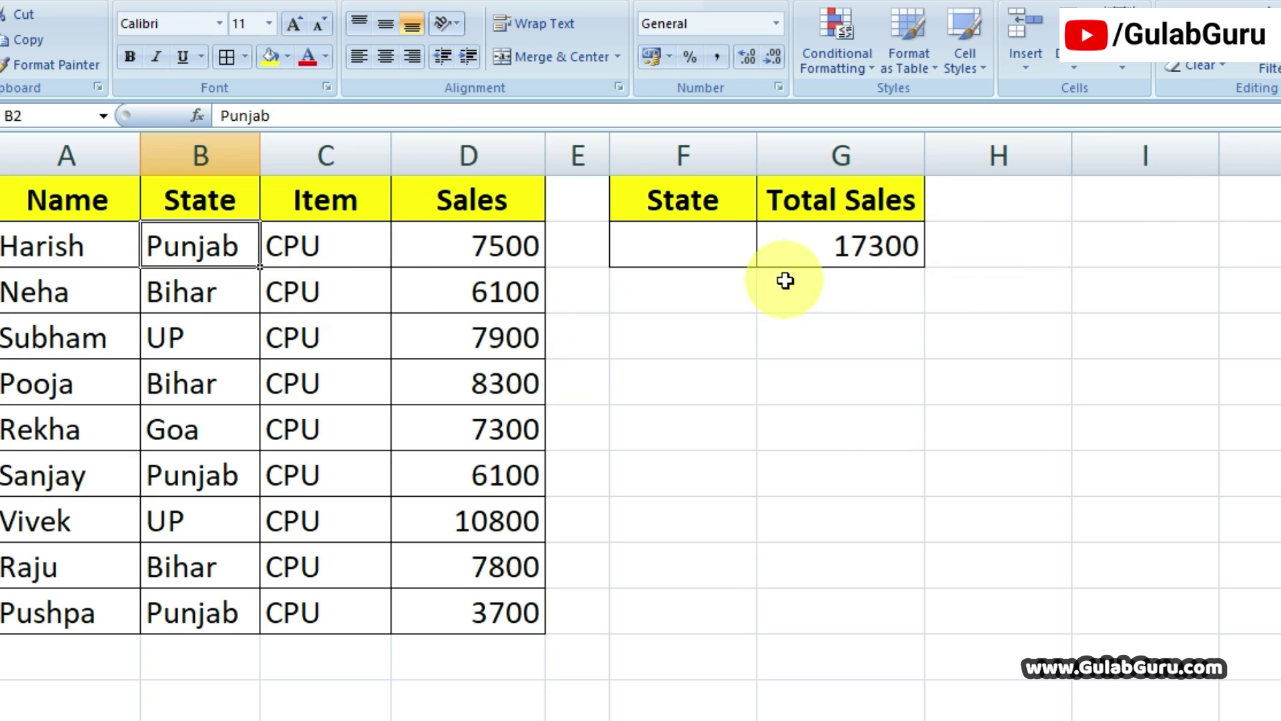
{"action": "left_click", "coordinate": [832, 246]}
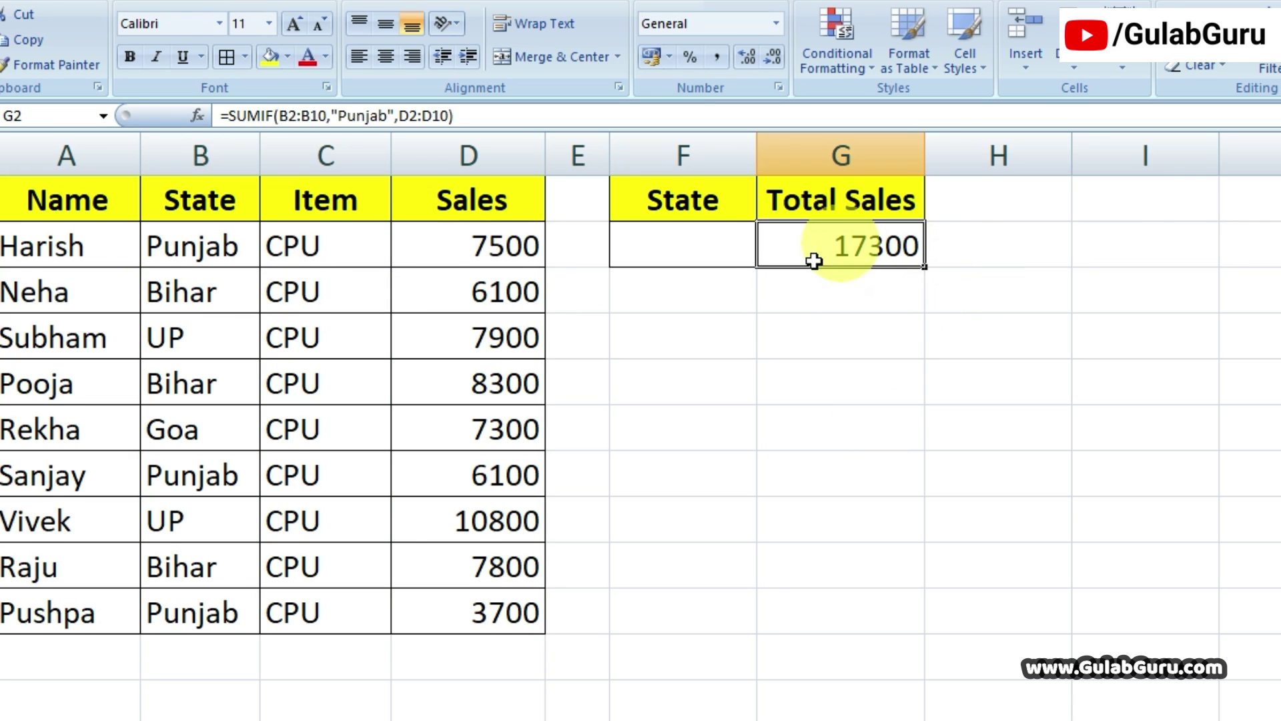
{"action": "left_click", "coordinate": [483, 255]}
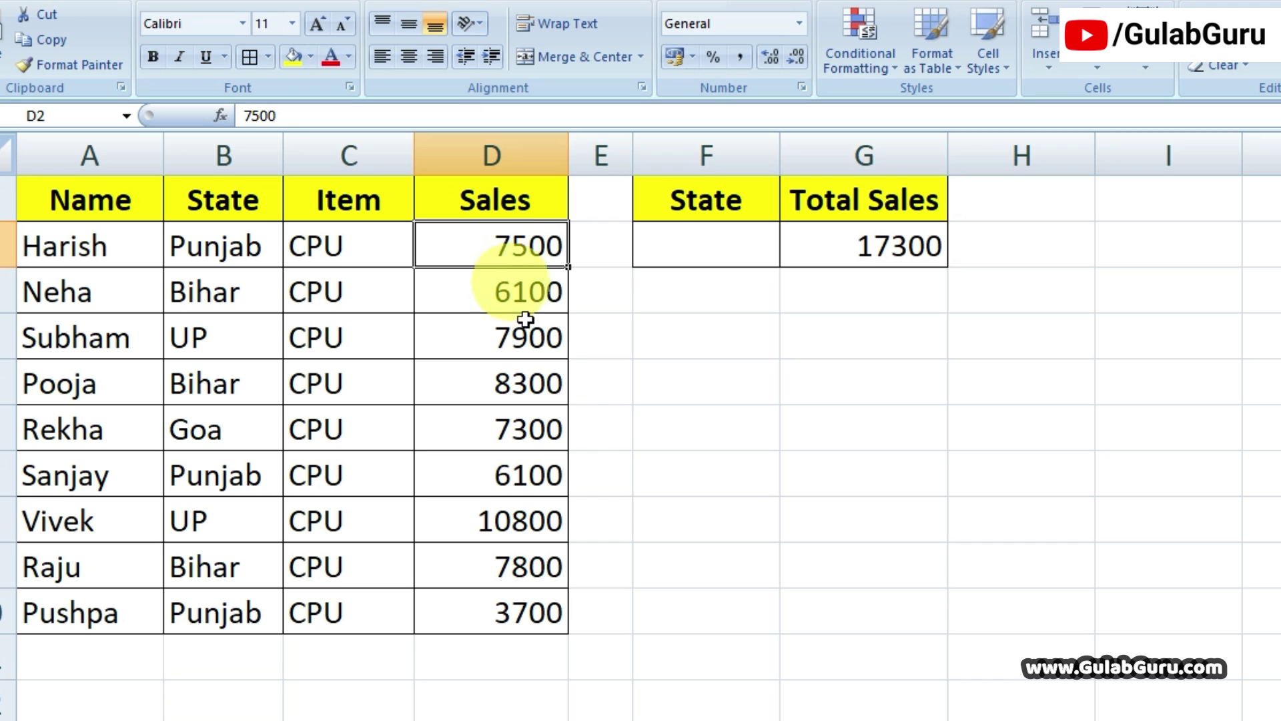
{"action": "left_click", "coordinate": [531, 475]}
{"action": "left_click", "coordinate": [537, 618]}
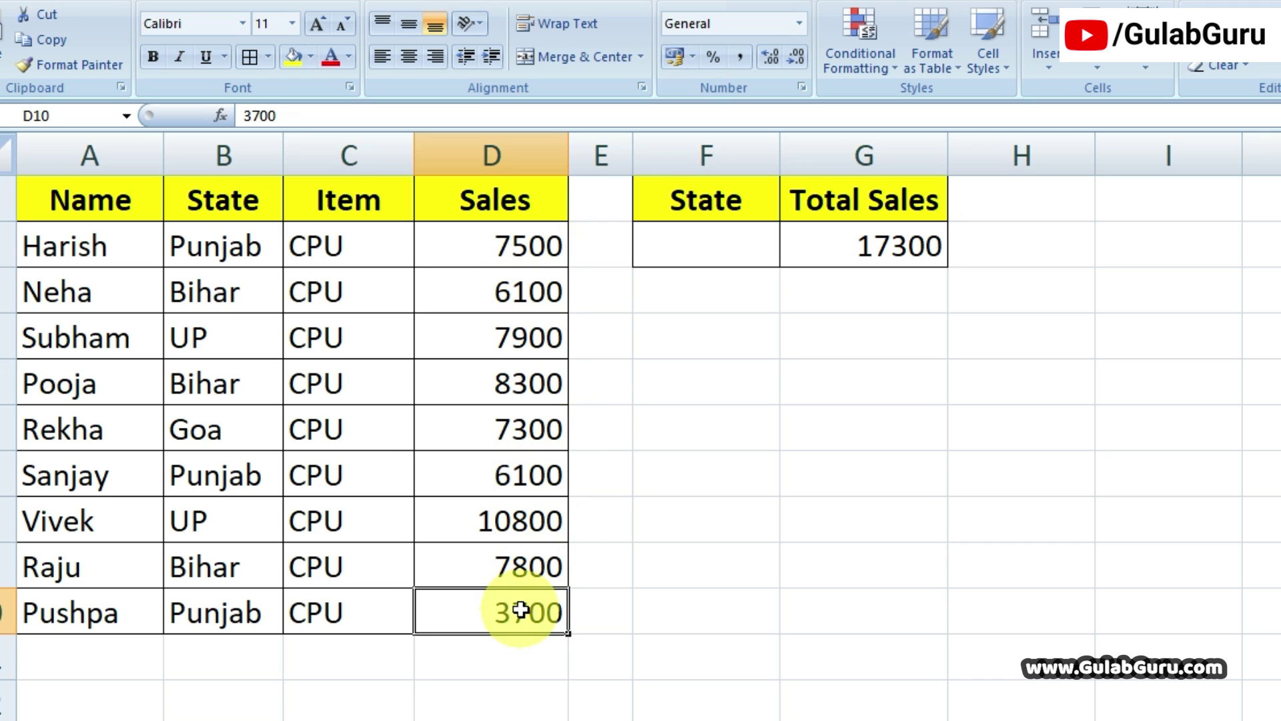
{"action": "left_click", "coordinate": [905, 249]}
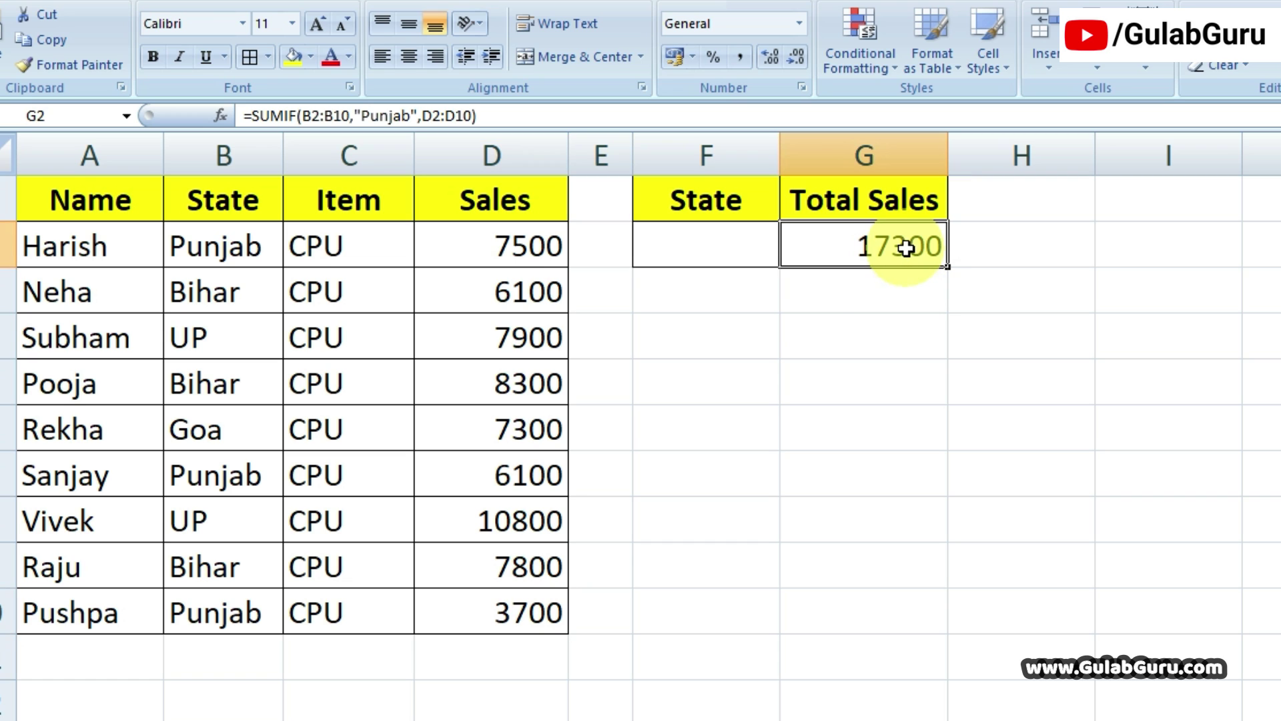
{"action": "left_click", "coordinate": [237, 248]}
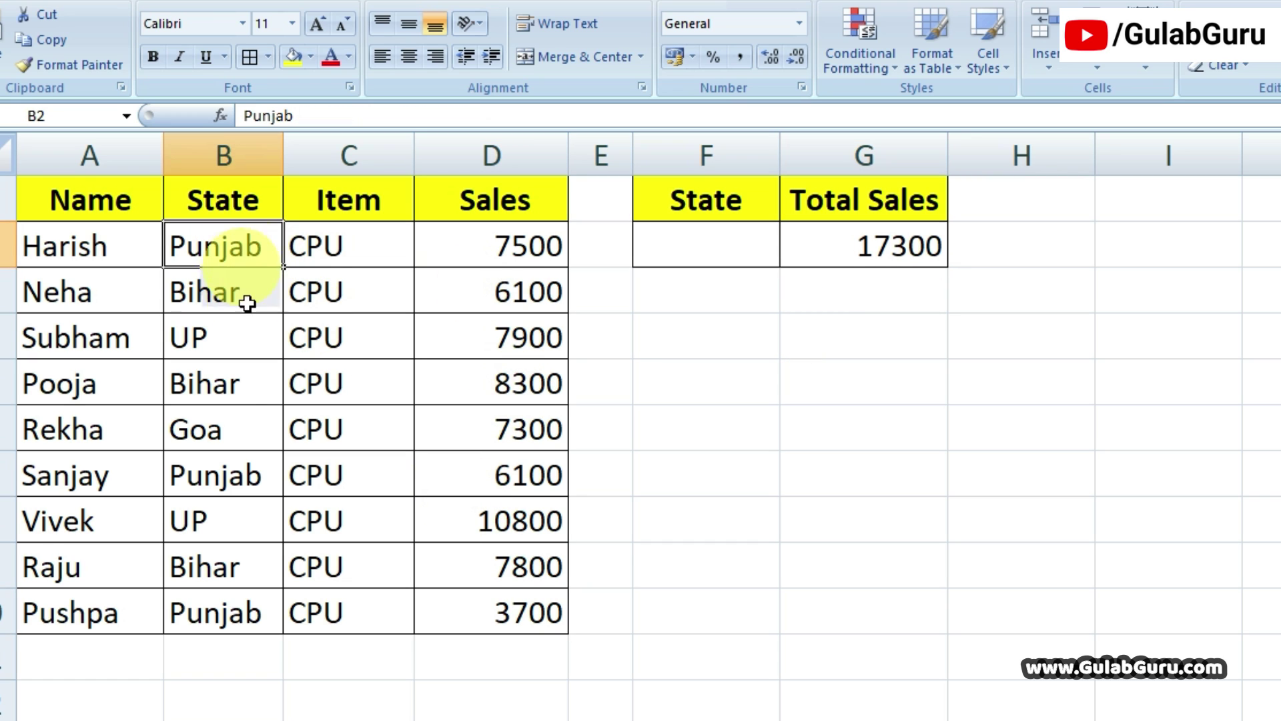
{"action": "left_click_drag", "start_coordinate": [247, 304], "coordinate": [229, 617]}
{"action": "left_click_drag", "start_coordinate": [509, 243], "coordinate": [533, 640]}
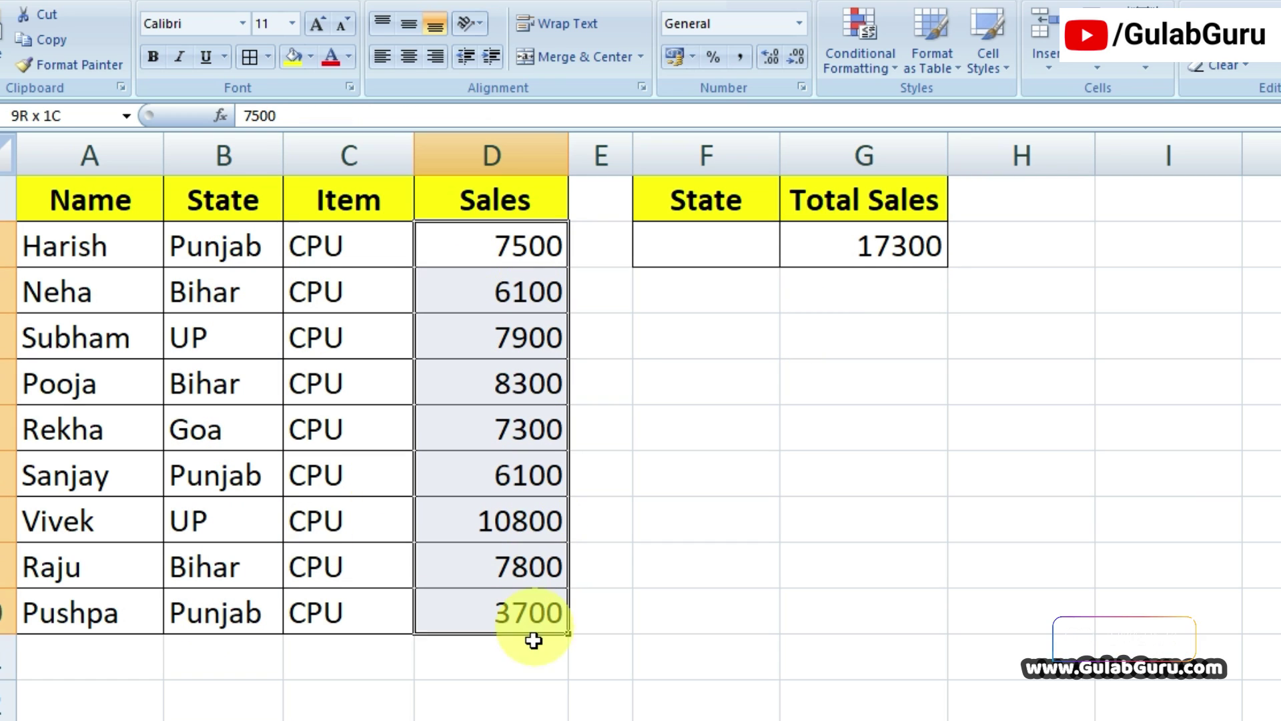
{"action": "left_click", "coordinate": [870, 237]}
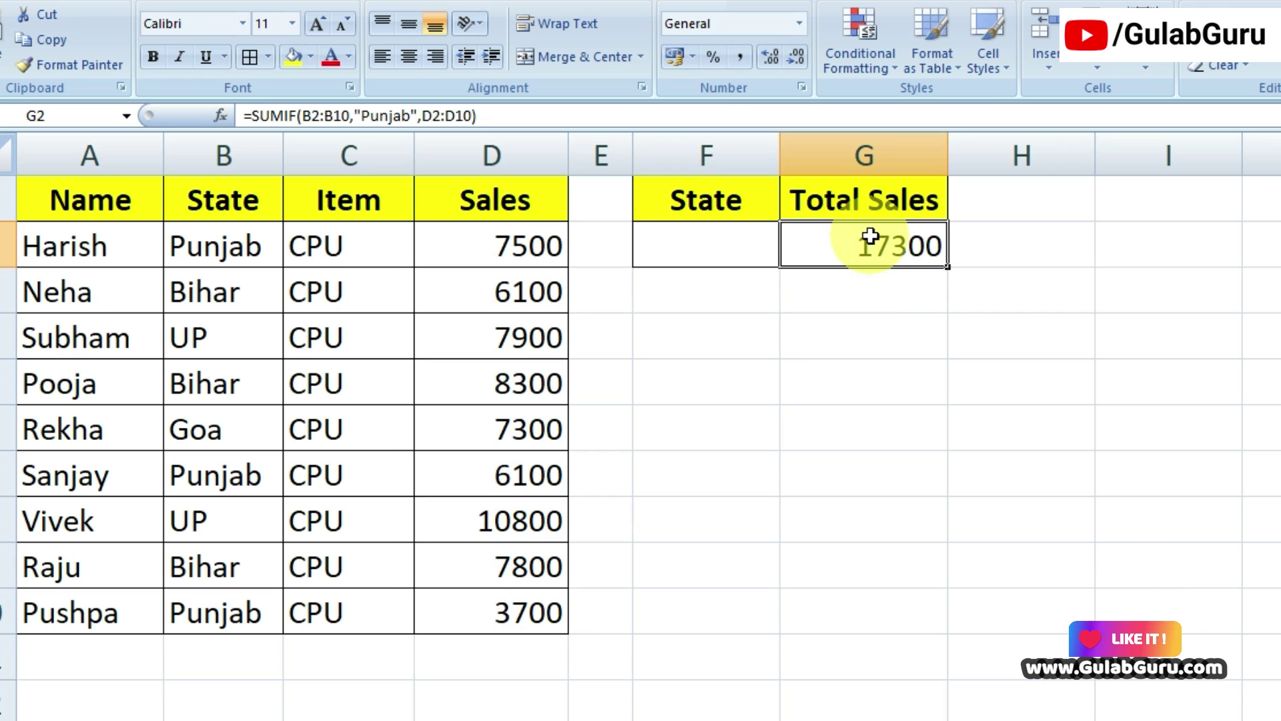
{"action": "left_click", "coordinate": [227, 250]}
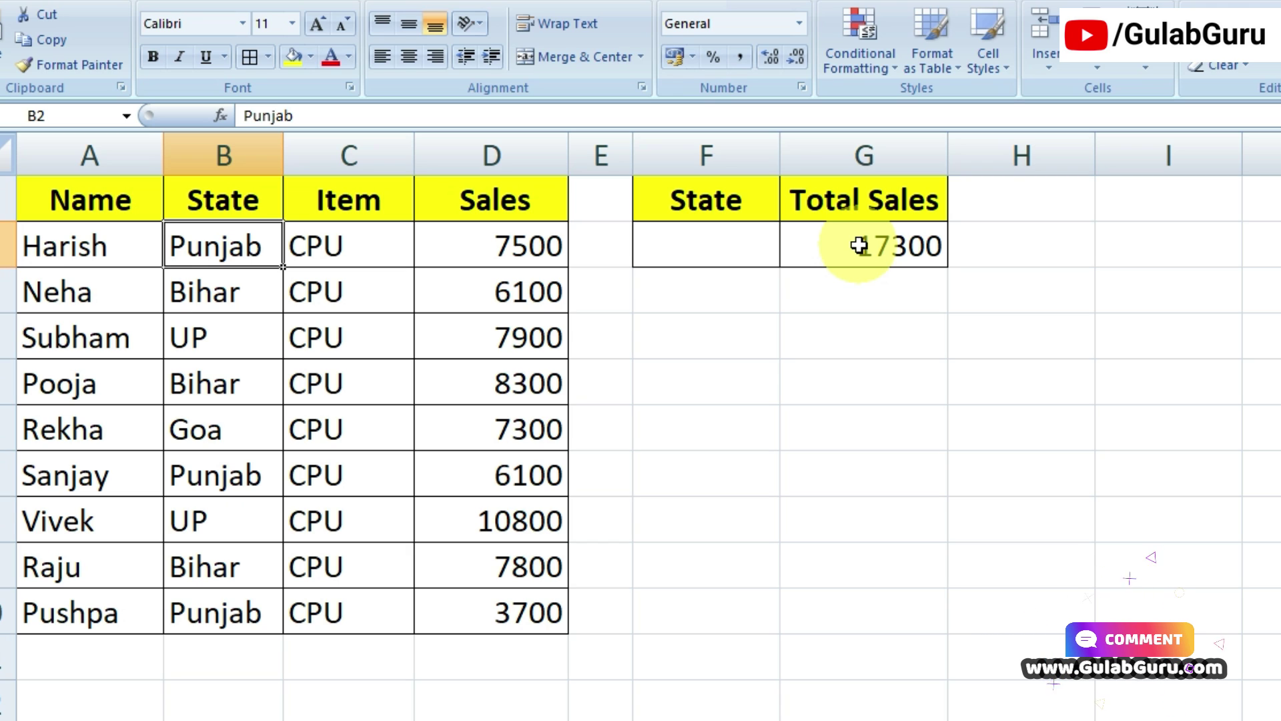
- Add up the three Punjab sales manually in cell G5 with the formula =D2+D7+D10
{"action": "left_click", "coordinate": [833, 360]}
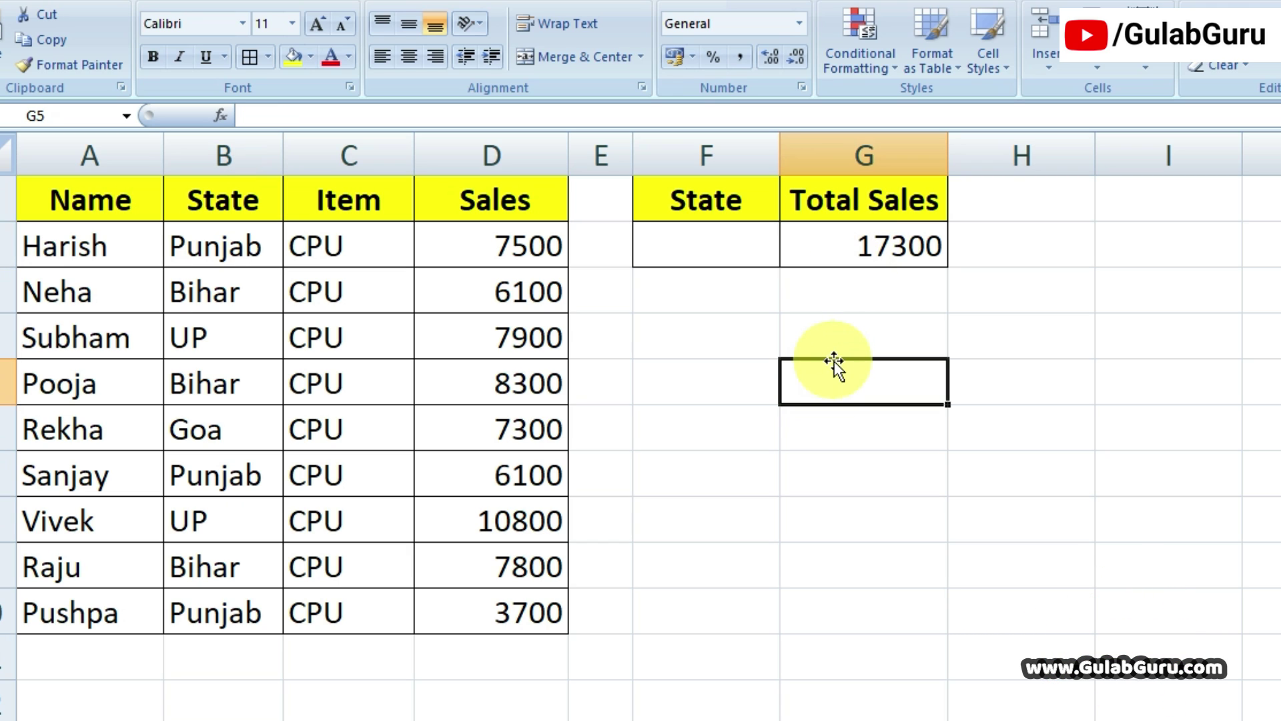
{"action": "type", "text": "="}
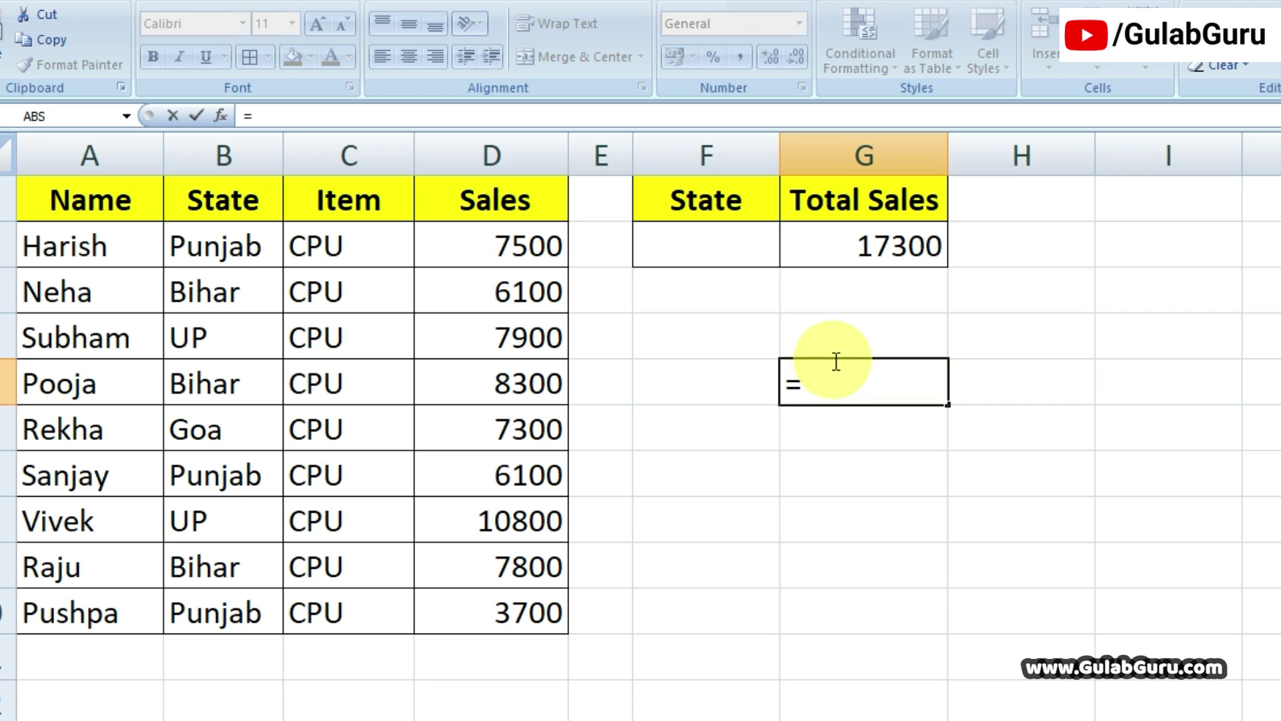
{"action": "left_click", "coordinate": [424, 248]}
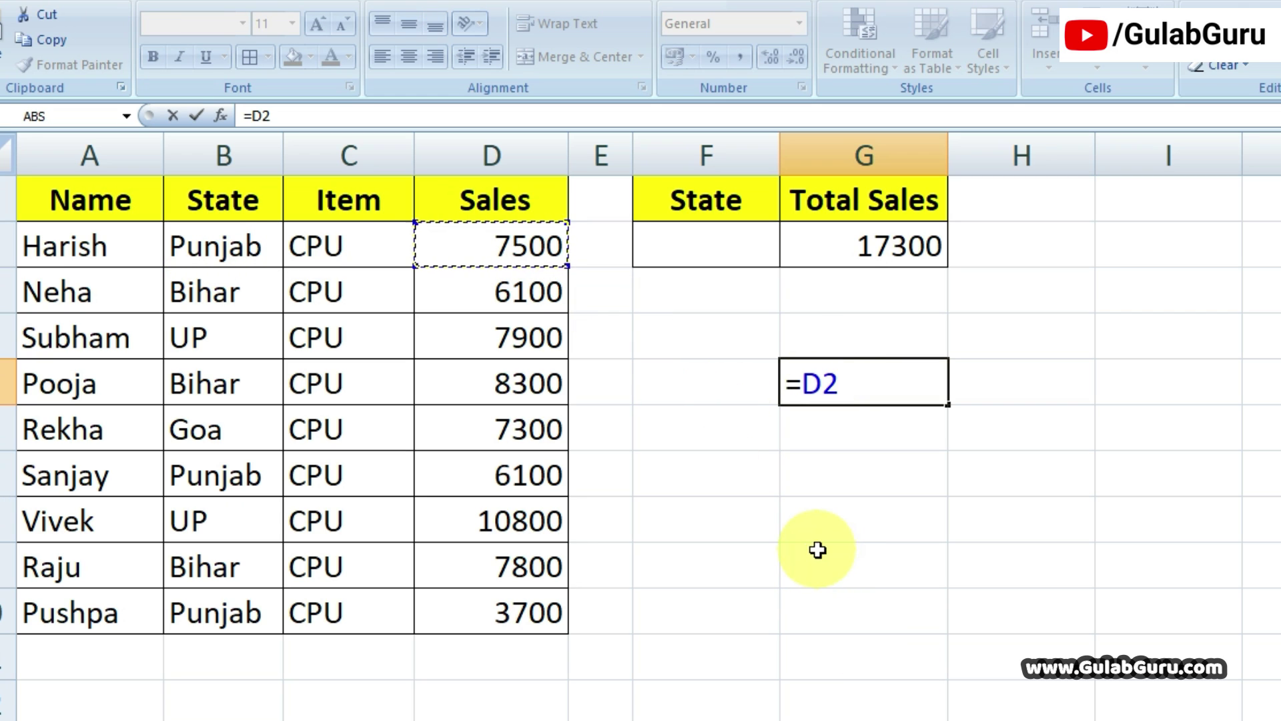
{"action": "type", "text": "+"}
{"action": "left_click", "coordinate": [557, 475]}
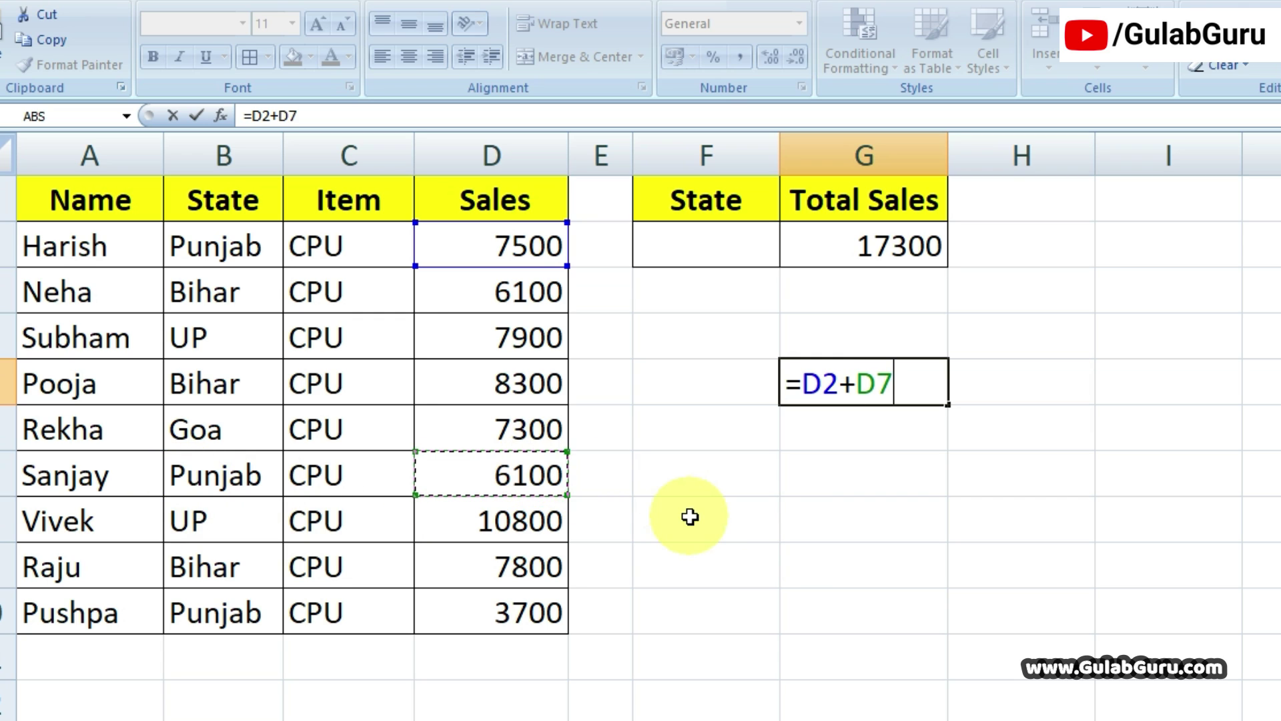
{"action": "type", "text": "+"}
{"action": "left_click", "coordinate": [523, 610]}
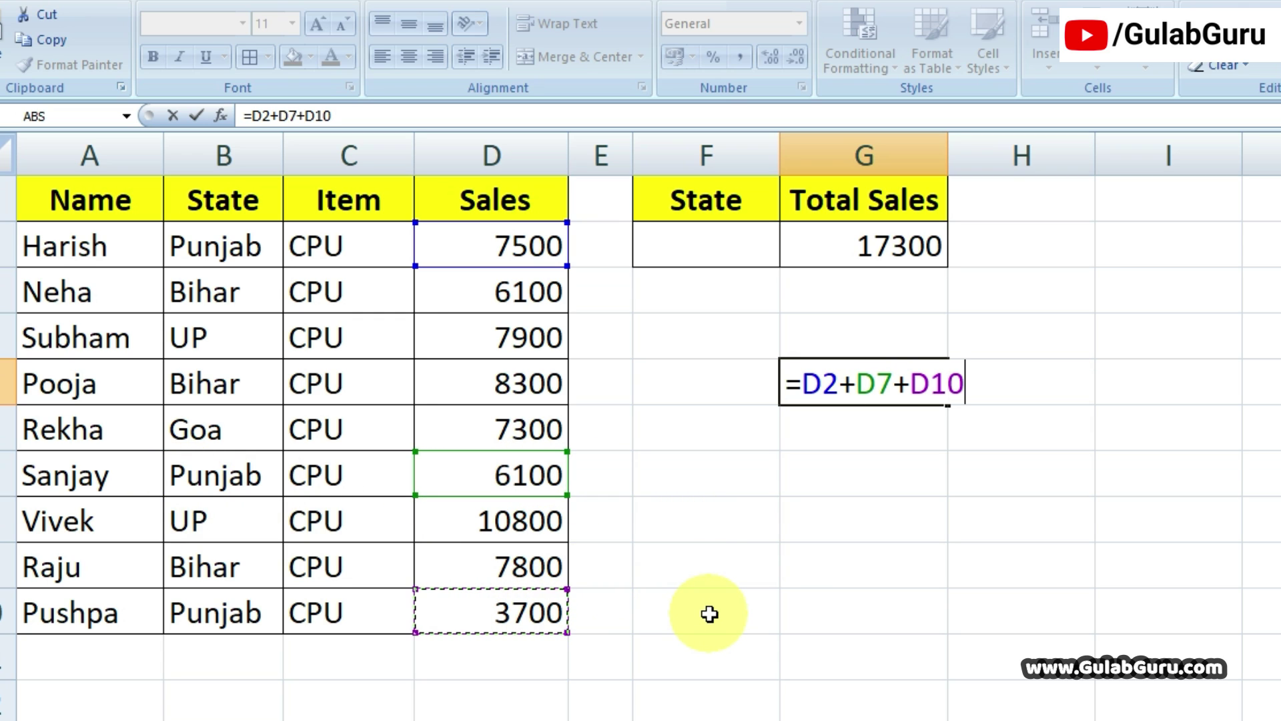
{"action": "key", "text": "Return"}
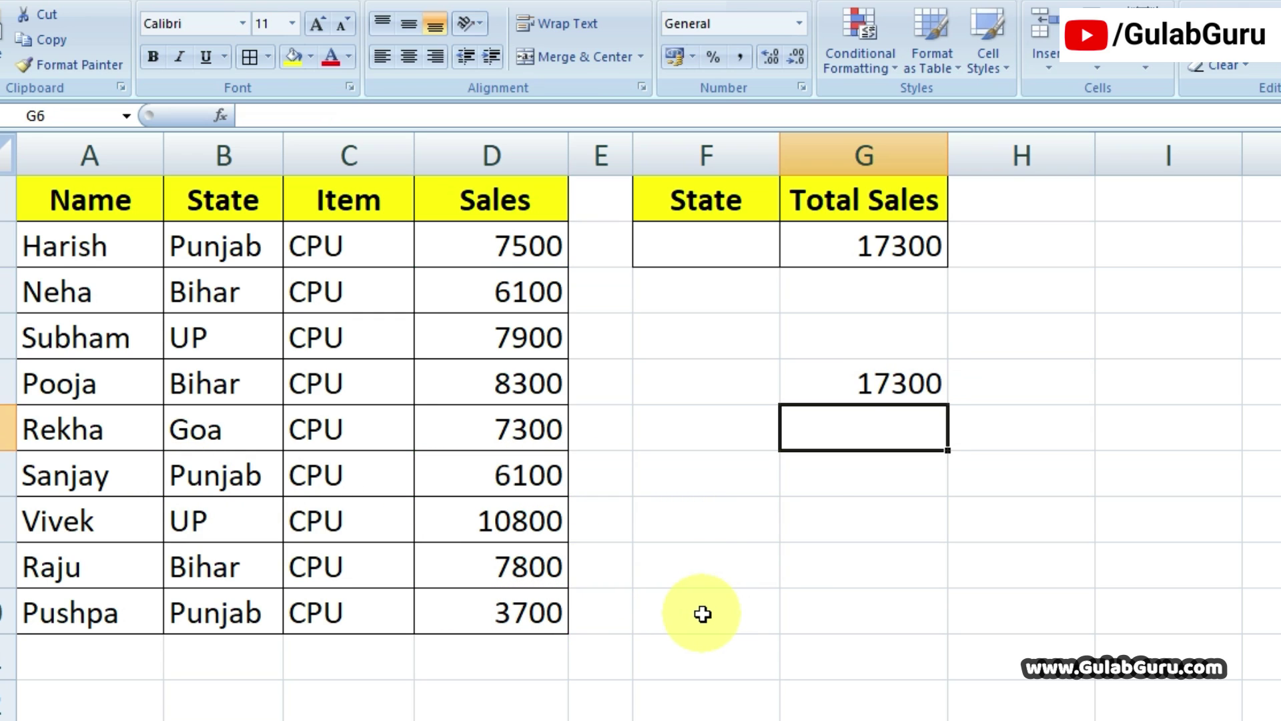
- Compare the SUMIF total in G2 with the manual sum in G5, and clear G5
{"action": "left_click", "coordinate": [884, 246]}
{"action": "left_click", "coordinate": [900, 381]}
{"action": "left_click", "coordinate": [893, 246]}
{"action": "left_click", "coordinate": [899, 386]}
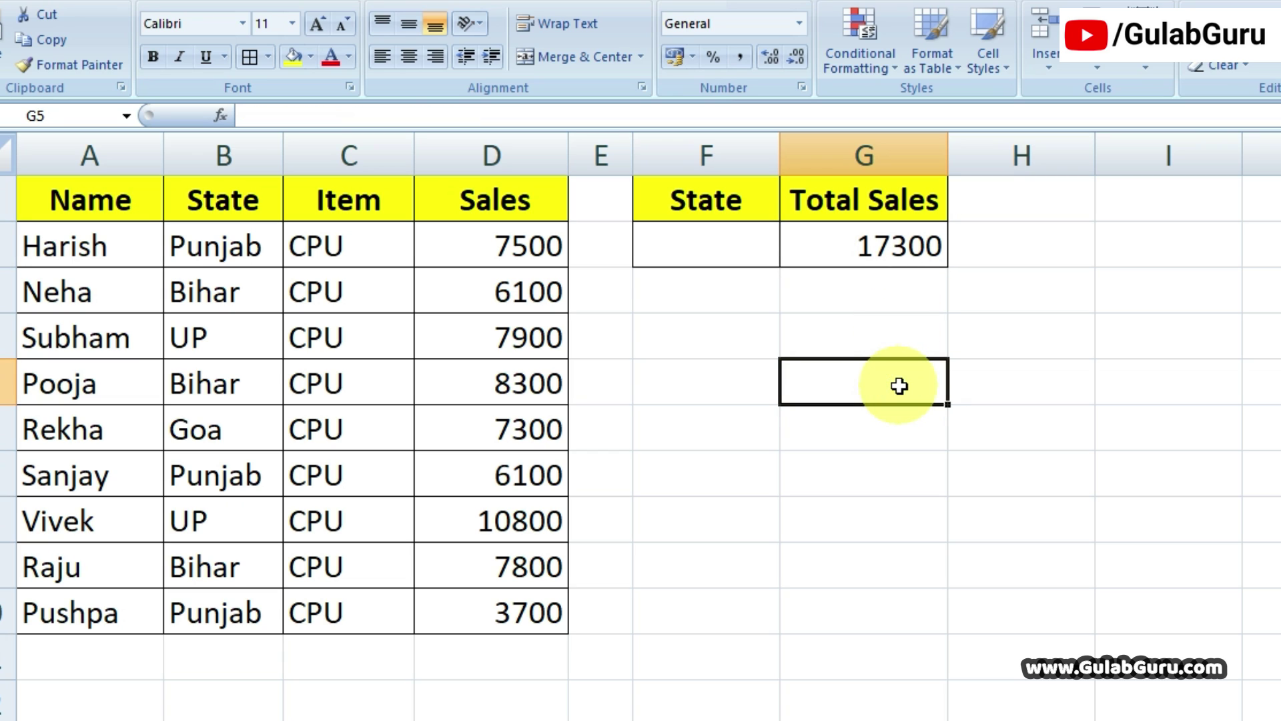
{"action": "left_click", "coordinate": [903, 326]}
- Change the criteria of the SUMIF formula in G2 to "Bihar"
{"action": "left_click", "coordinate": [882, 248]}
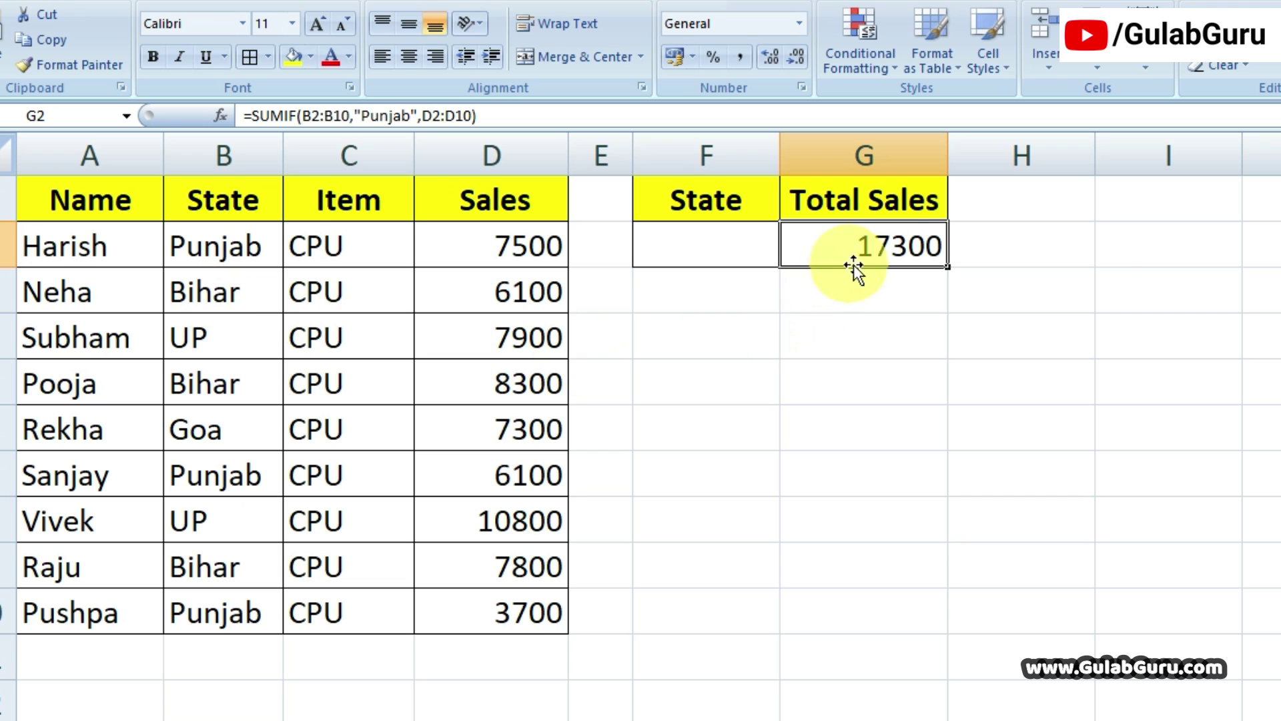
{"action": "double_click", "coordinate": [893, 246]}
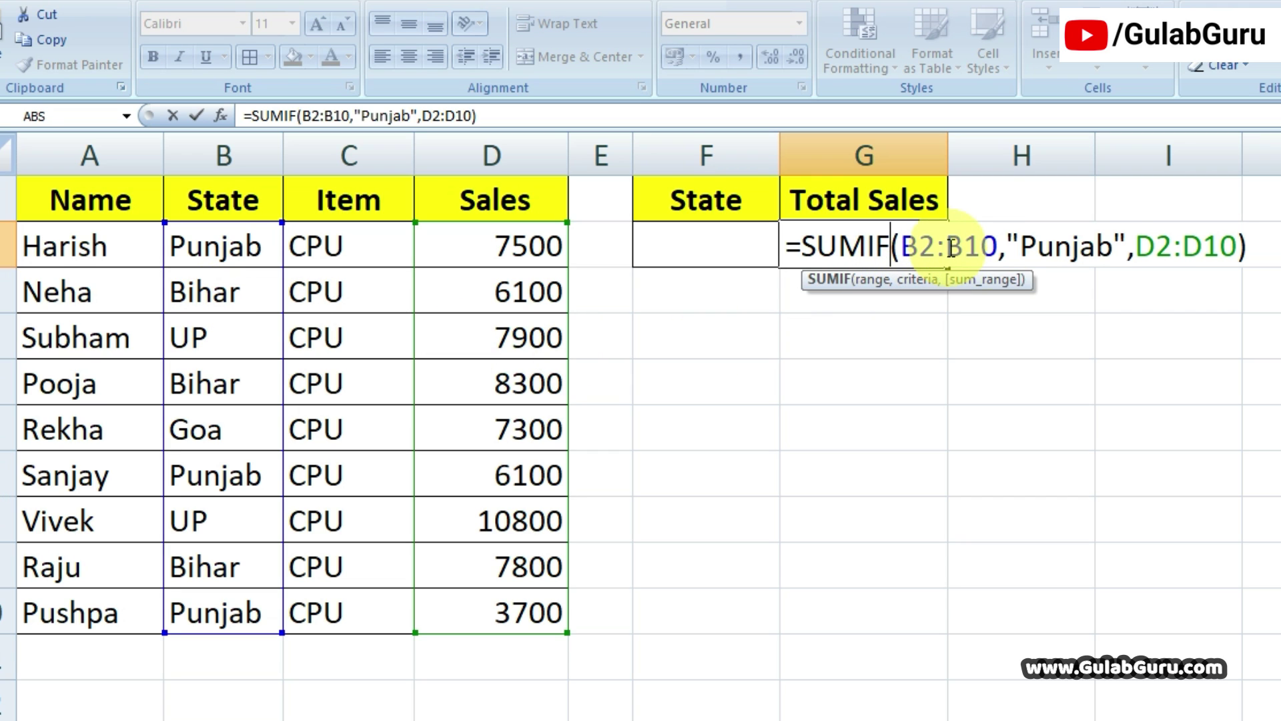
{"action": "left_click", "coordinate": [1112, 247]}
{"action": "key", "text": "BackSpace"}
{"action": "key", "text": "BackSpace"}
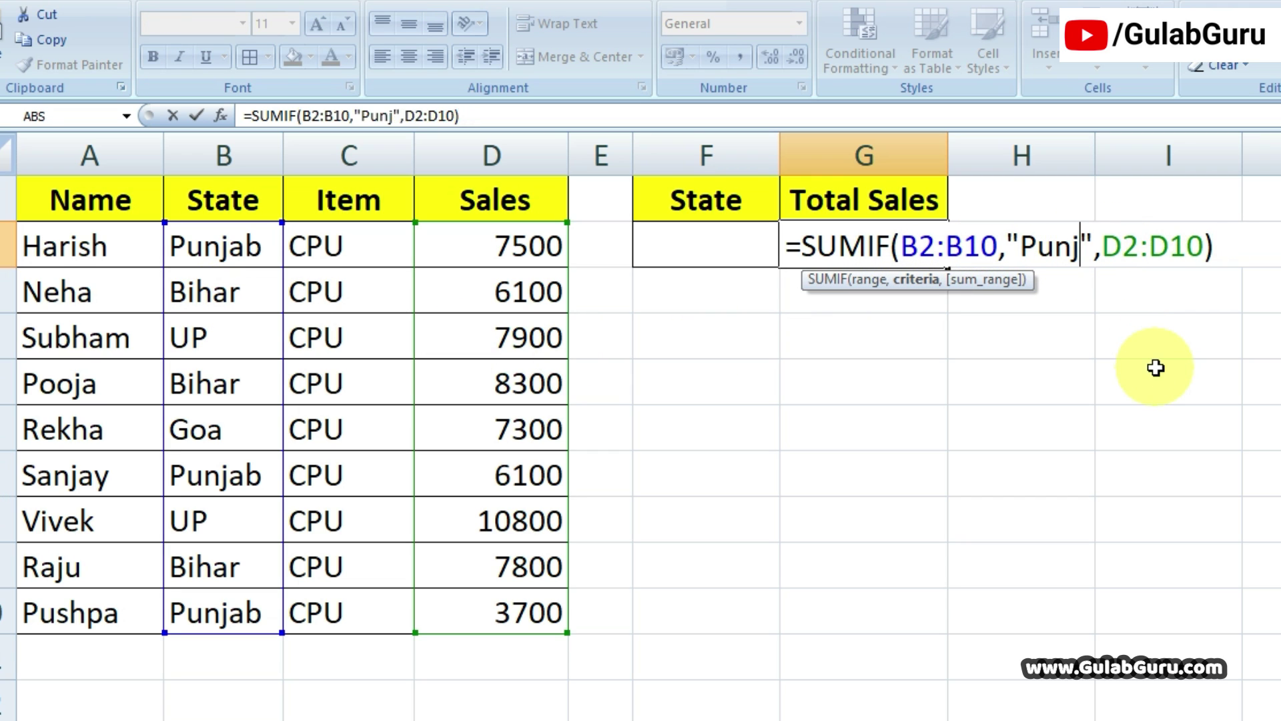
{"action": "key", "text": "BackSpace"}
{"action": "key", "text": "BackSpace"}
{"action": "key", "text": "BackSpace"}
{"action": "key", "text": "BackSpace"}
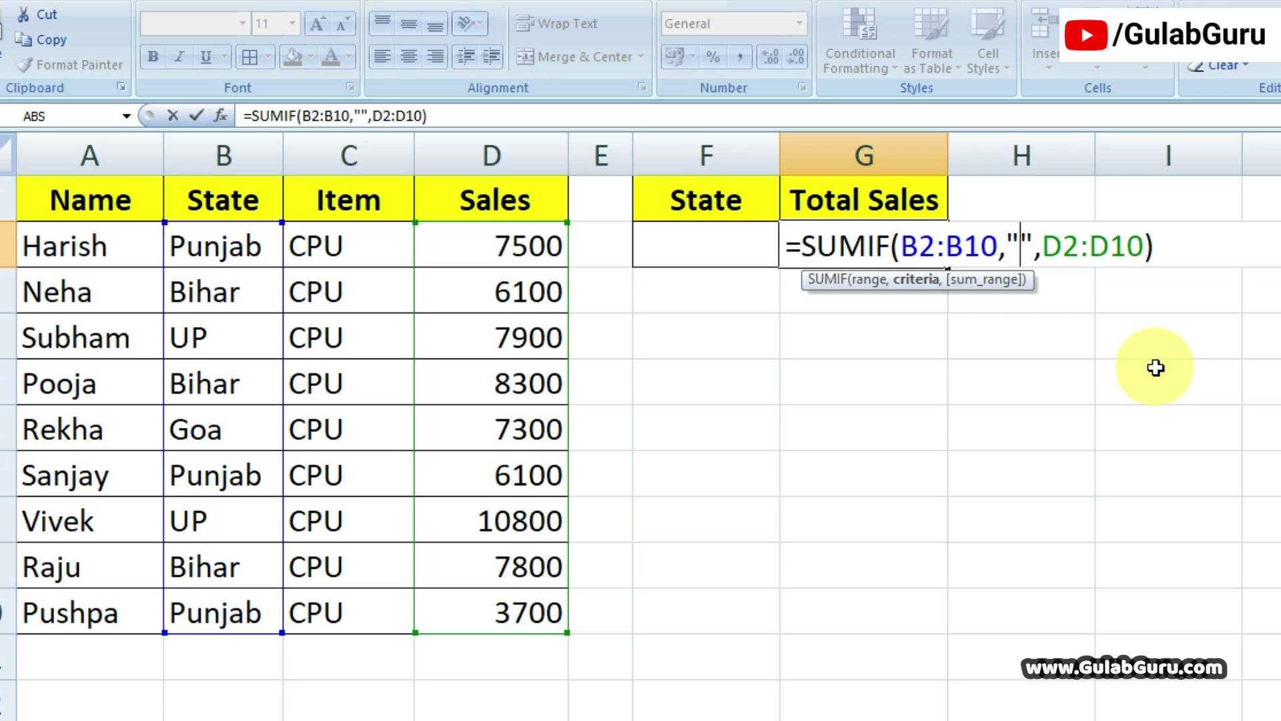
{"action": "type", "text": "Bihar"}
{"action": "left_click", "coordinate": [1231, 245]}
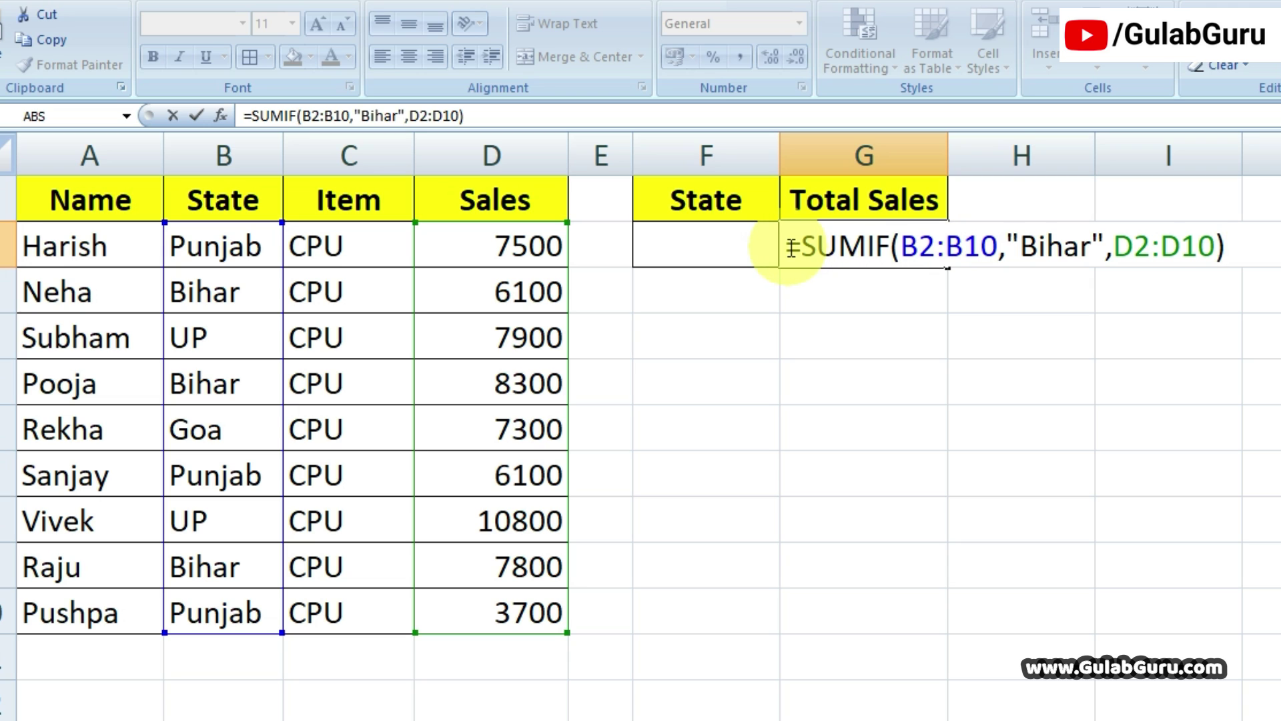
- Review the range, criteria and sum range of the formula in G2, and commit =SUMIF(B2:B10,"Bihar",D2:D10)
{"action": "left_click", "coordinate": [840, 245]}
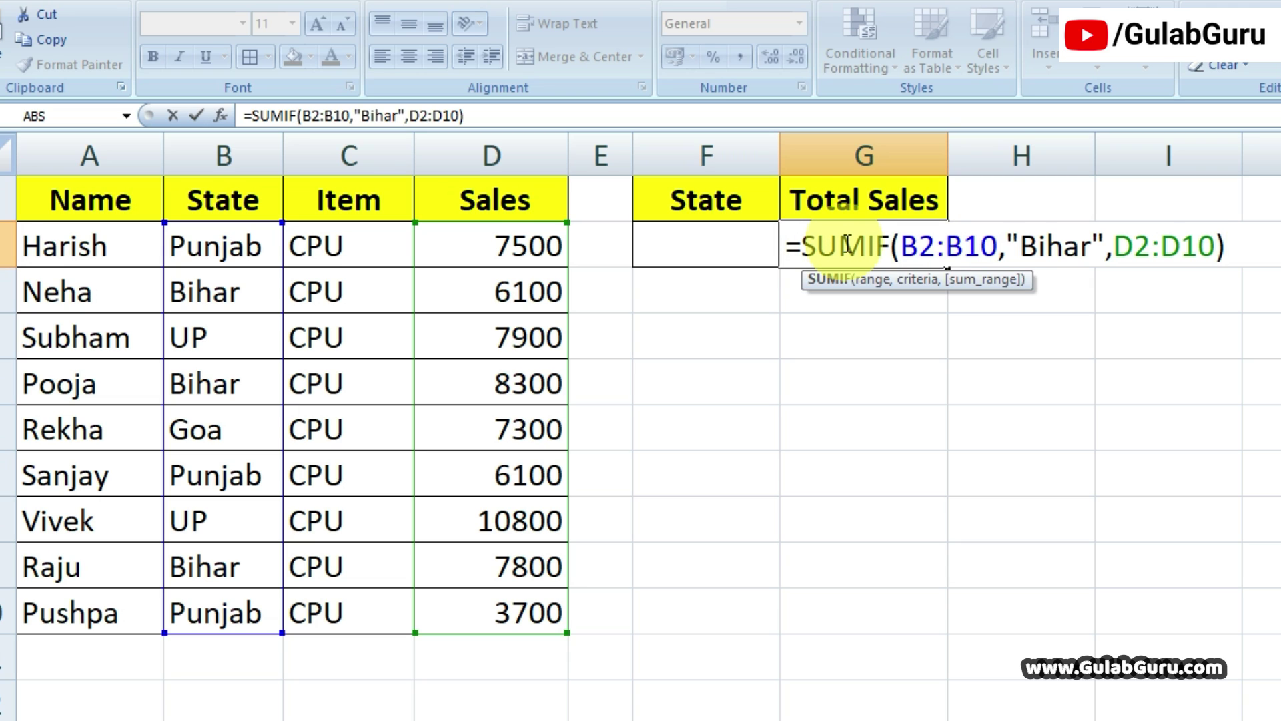
{"action": "left_click", "coordinate": [937, 246]}
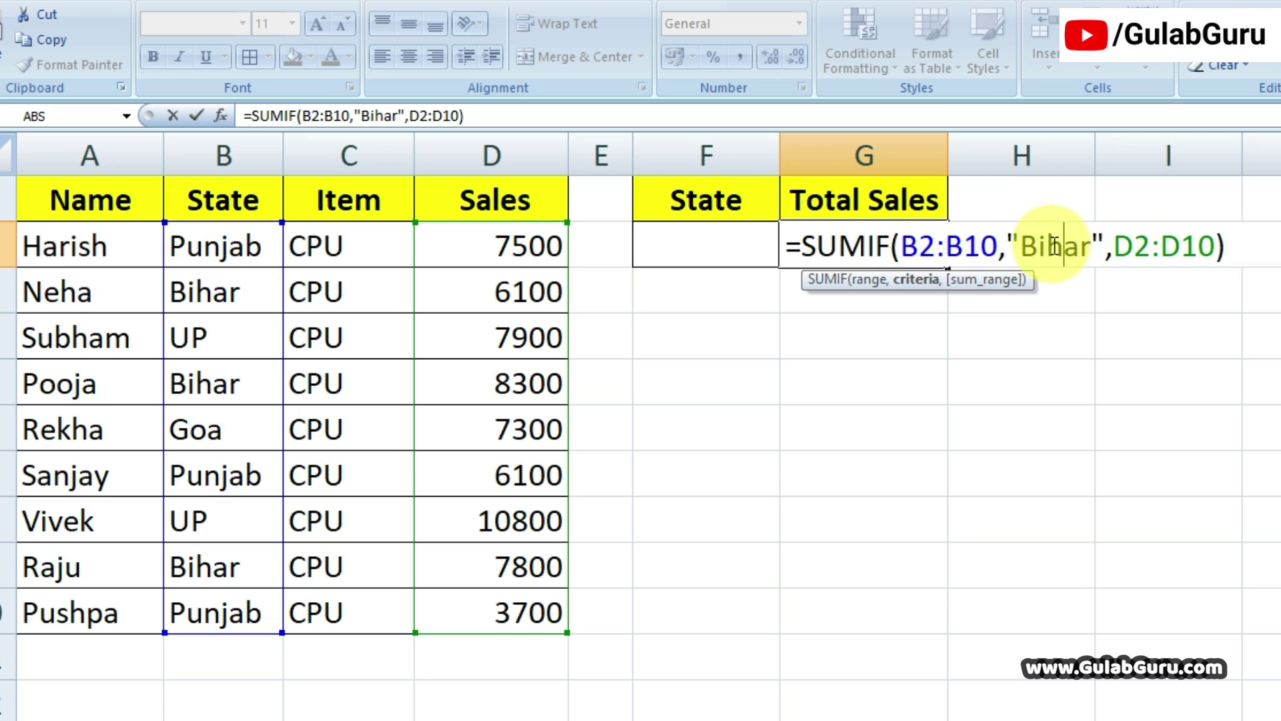
{"action": "left_click", "coordinate": [1112, 247]}
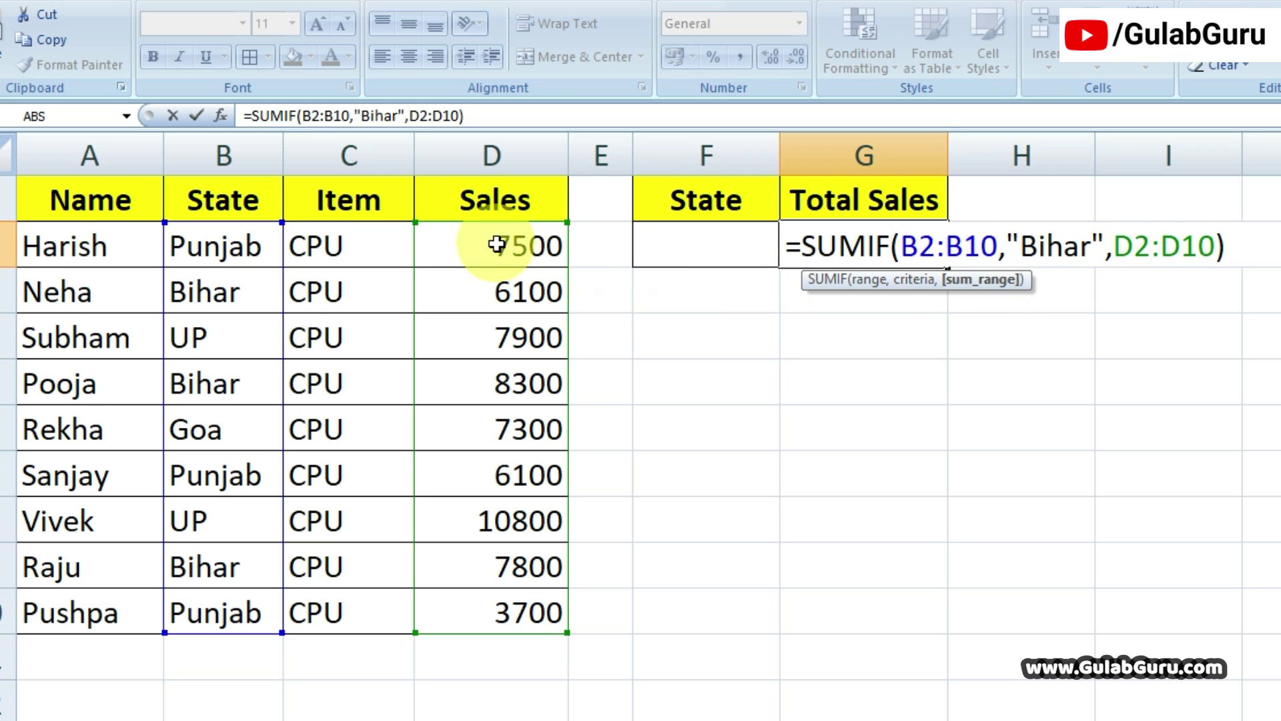
{"action": "left_click", "coordinate": [1243, 250]}
{"action": "key", "text": "Return"}
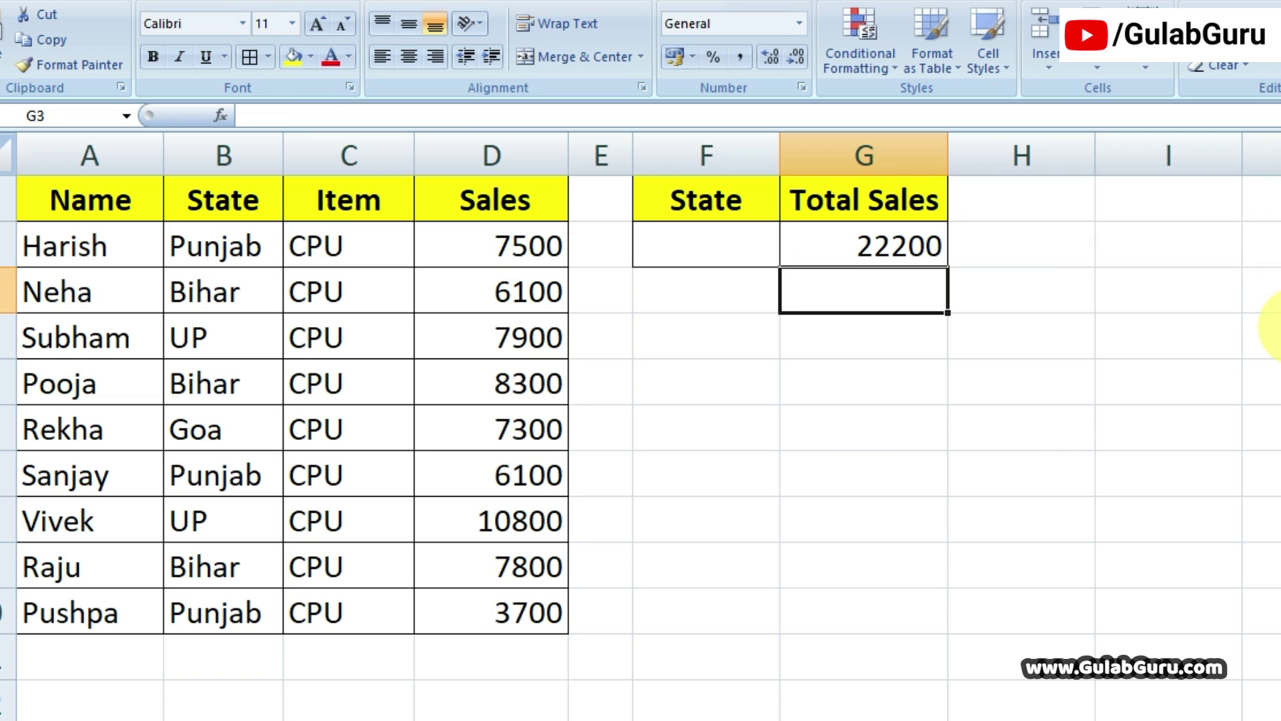
- Check the SUMIF result in G2 against the Bihar entries in the State column and their sales
{"action": "left_click", "coordinate": [902, 245]}
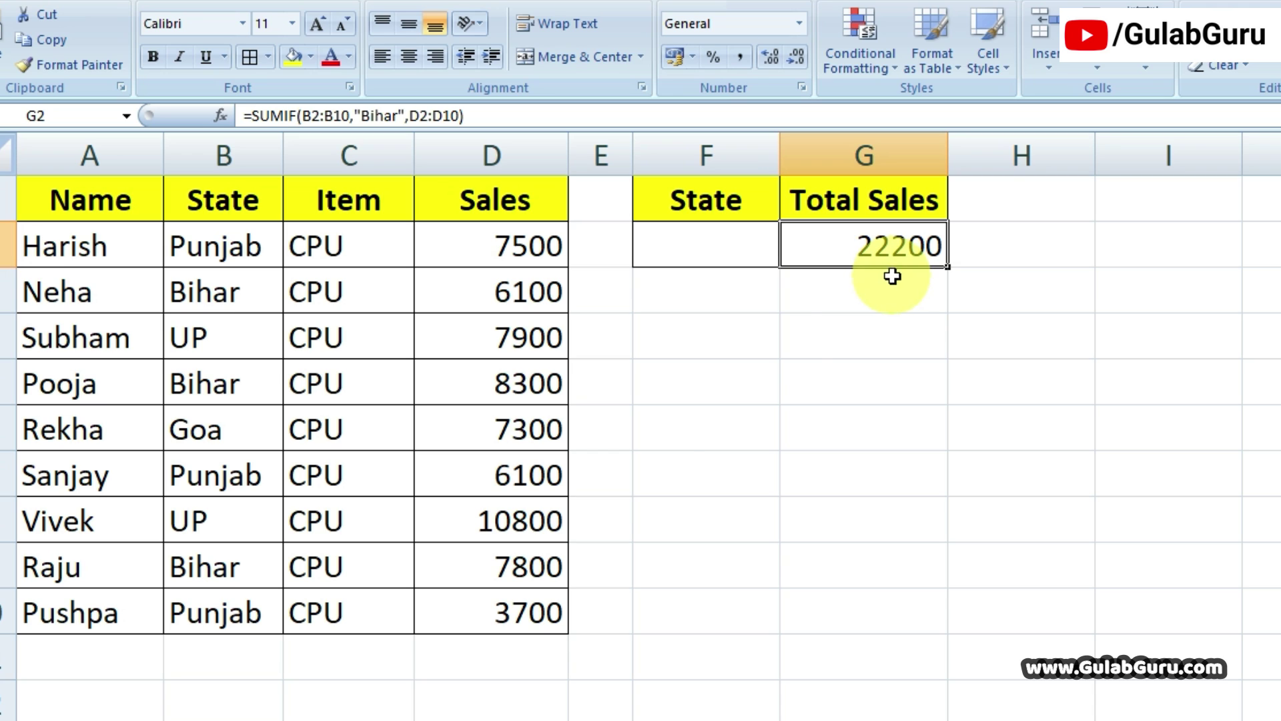
{"action": "left_click", "coordinate": [223, 564]}
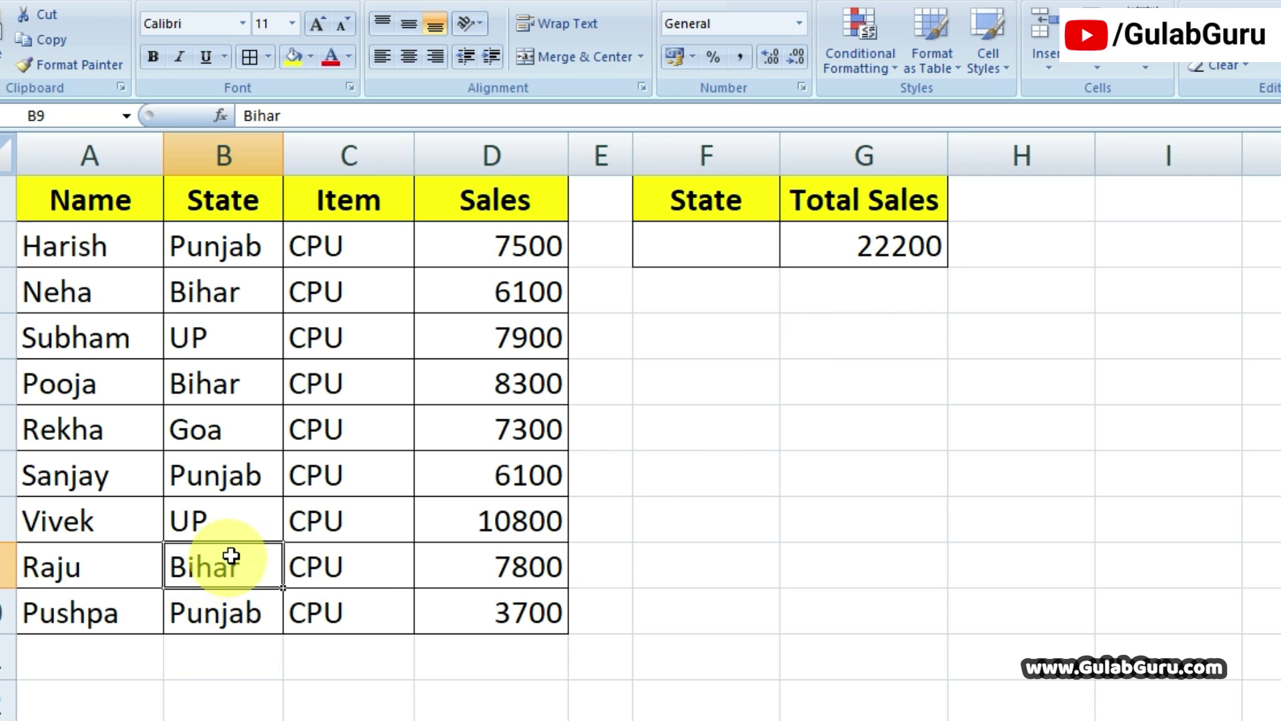
{"action": "left_click", "coordinate": [220, 383]}
{"action": "left_click", "coordinate": [215, 291]}
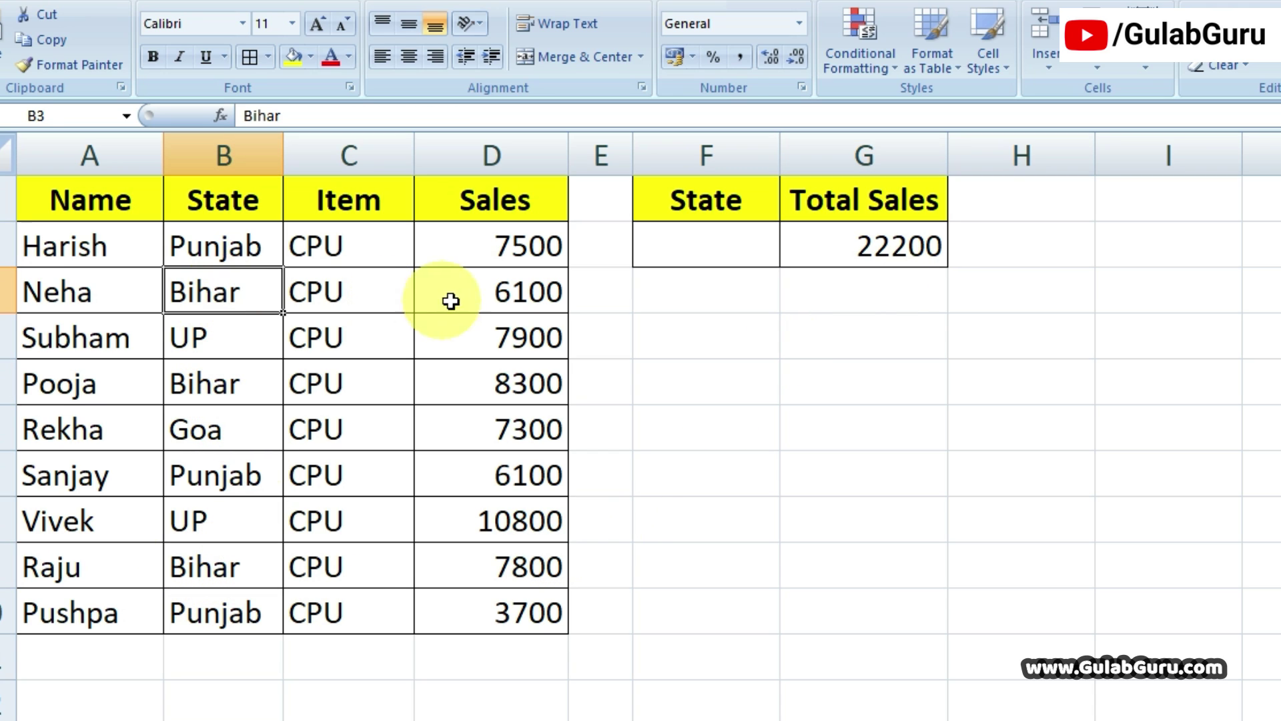
{"action": "left_click", "coordinate": [451, 301]}
{"action": "left_click", "coordinate": [866, 246]}
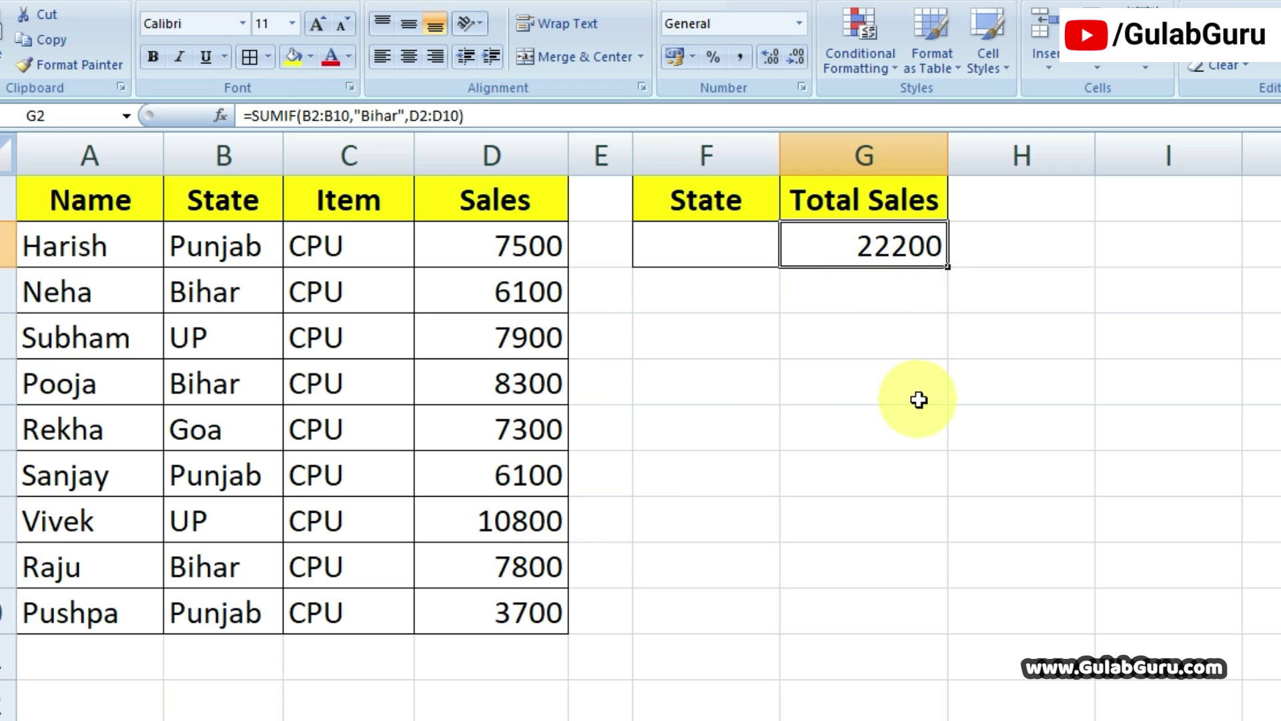
{"action": "left_click", "coordinate": [969, 397]}
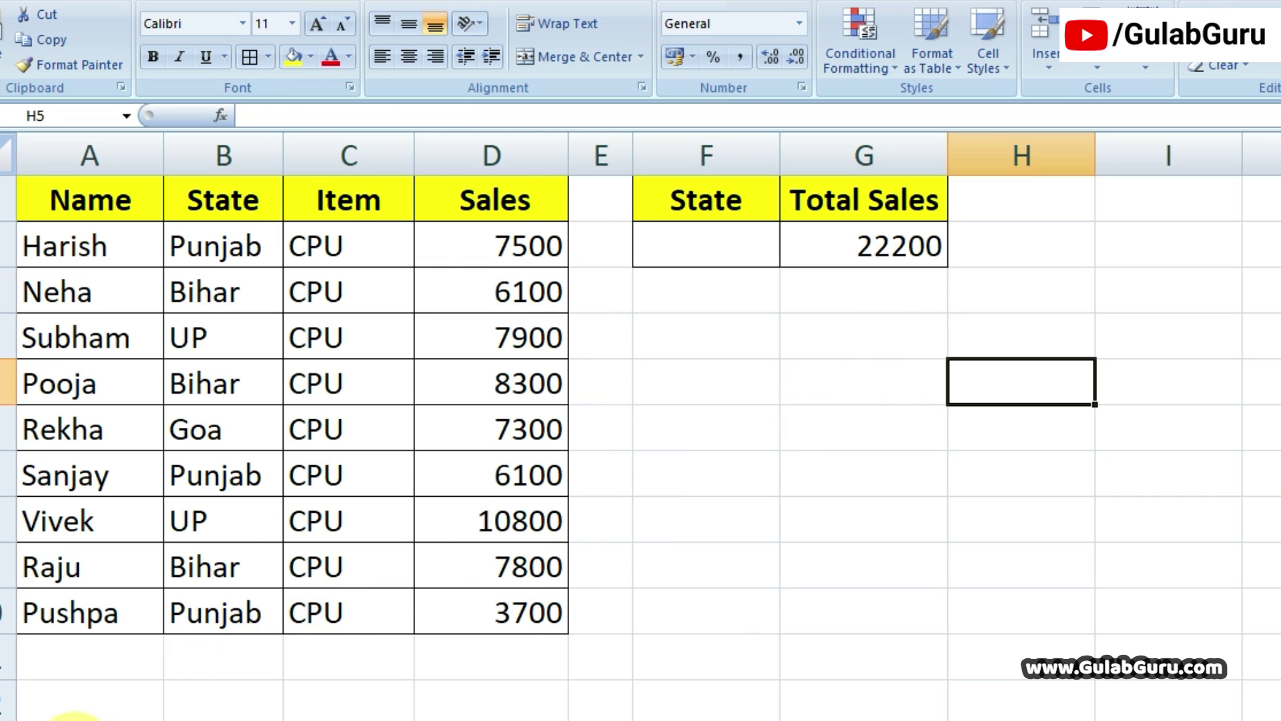
- Switch to the worksheet with the dated employee sales table and review its Date and State columns
{"action": "left_click", "coordinate": [74, 720]}
{"action": "left_click", "coordinate": [935, 440]}
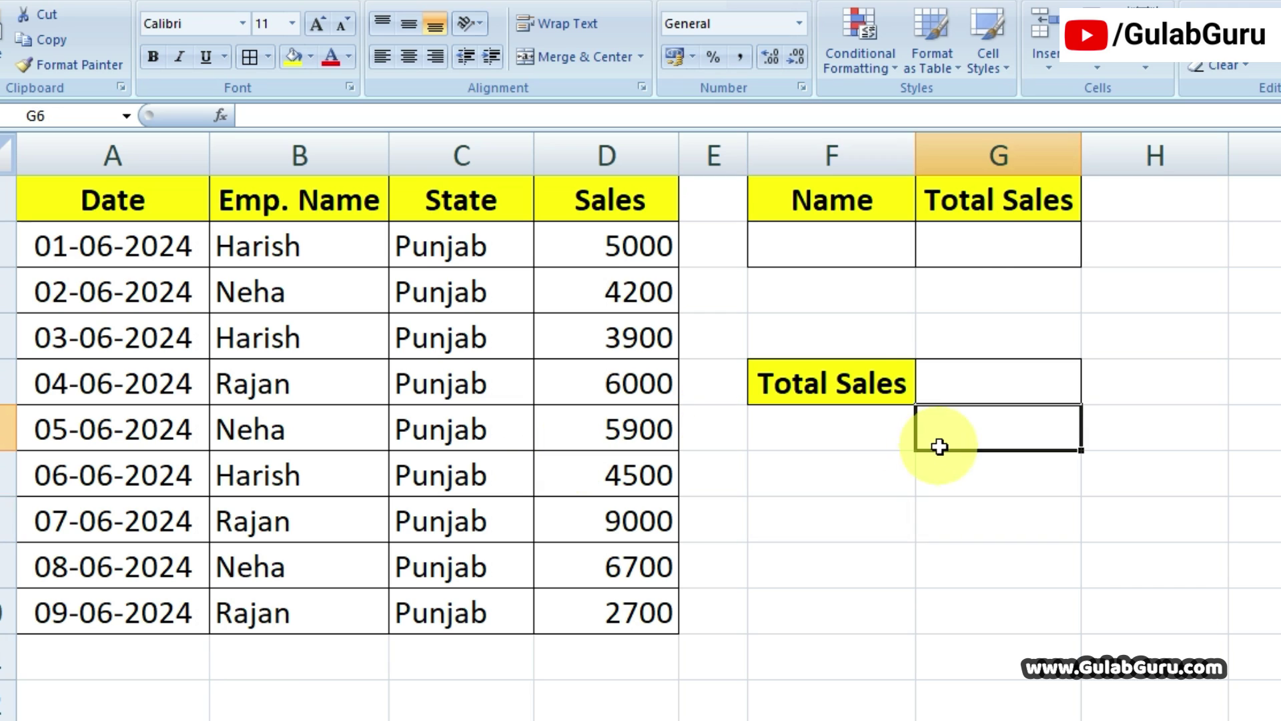
{"action": "left_click", "coordinate": [978, 238]}
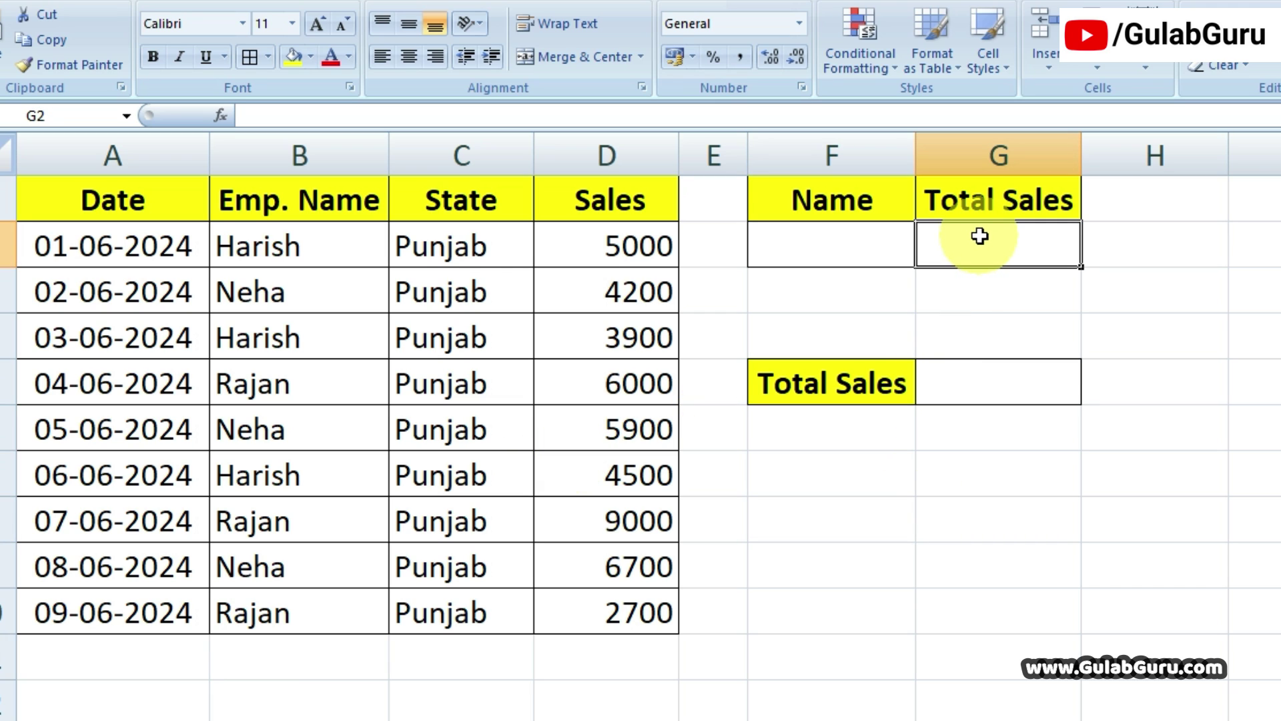
{"action": "left_click_drag", "start_coordinate": [475, 252], "coordinate": [475, 602]}
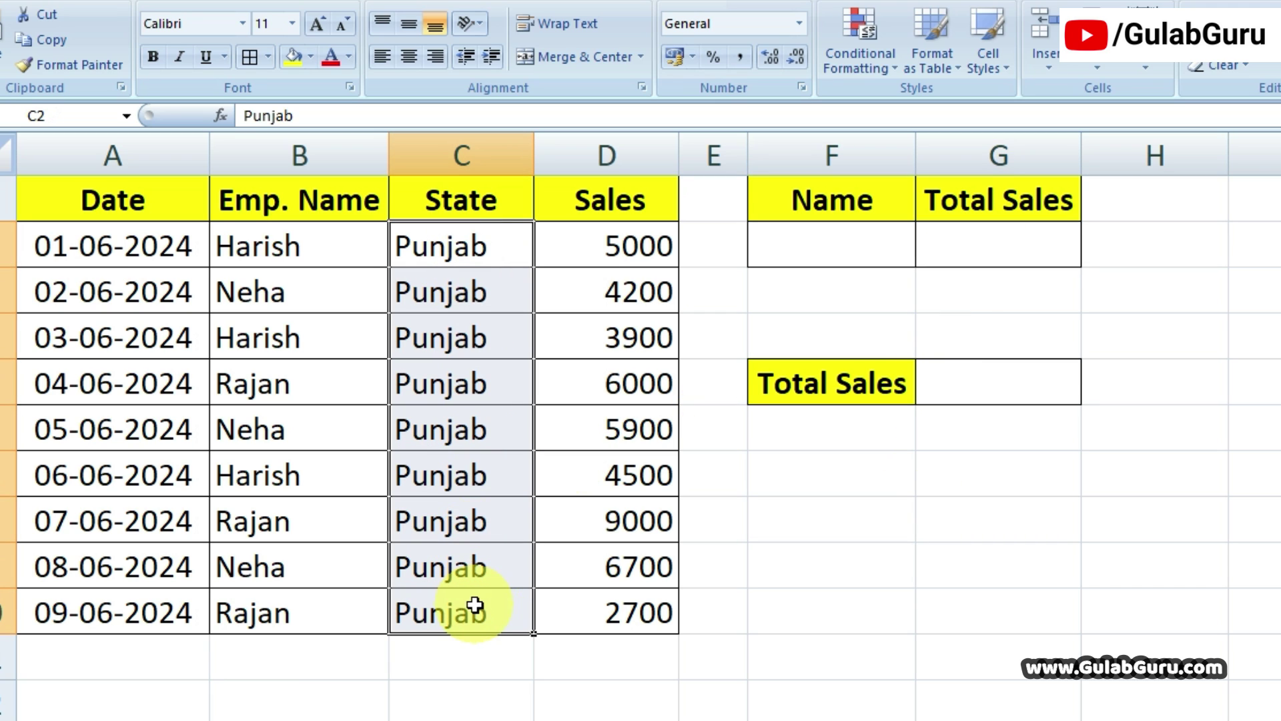
{"action": "left_click", "coordinate": [115, 248]}
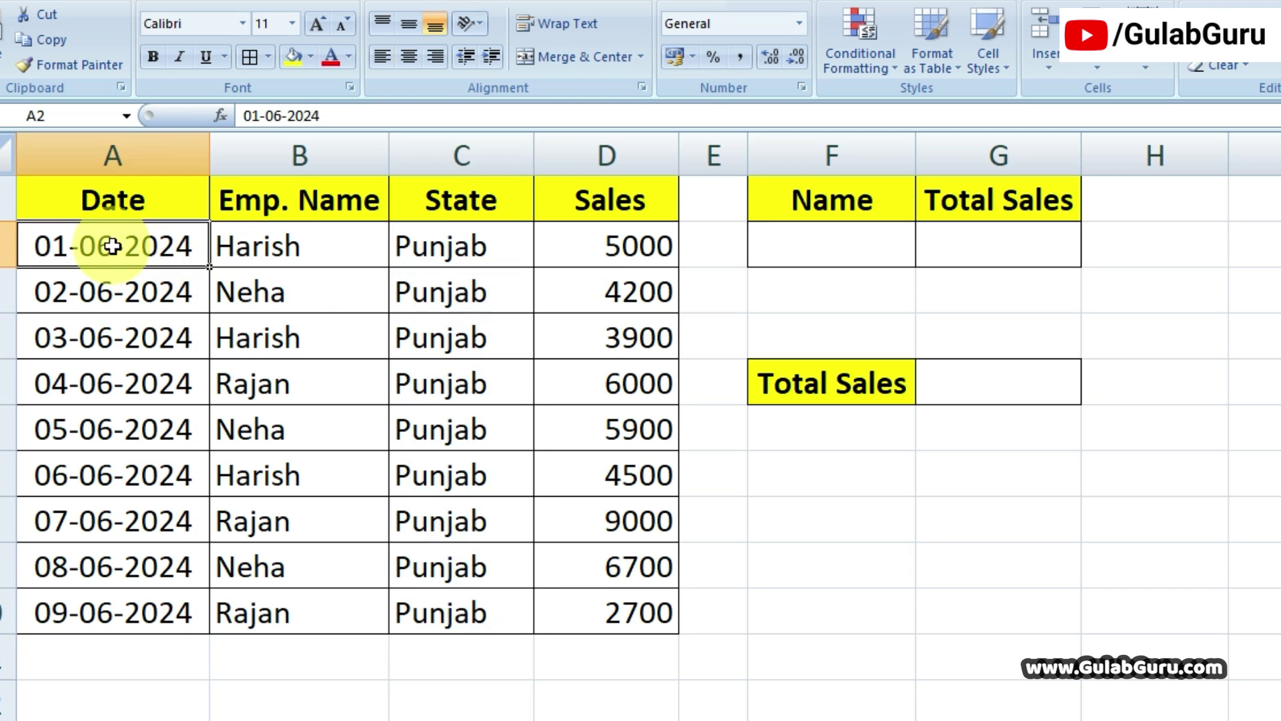
{"action": "left_click_drag", "start_coordinate": [414, 241], "coordinate": [471, 600]}
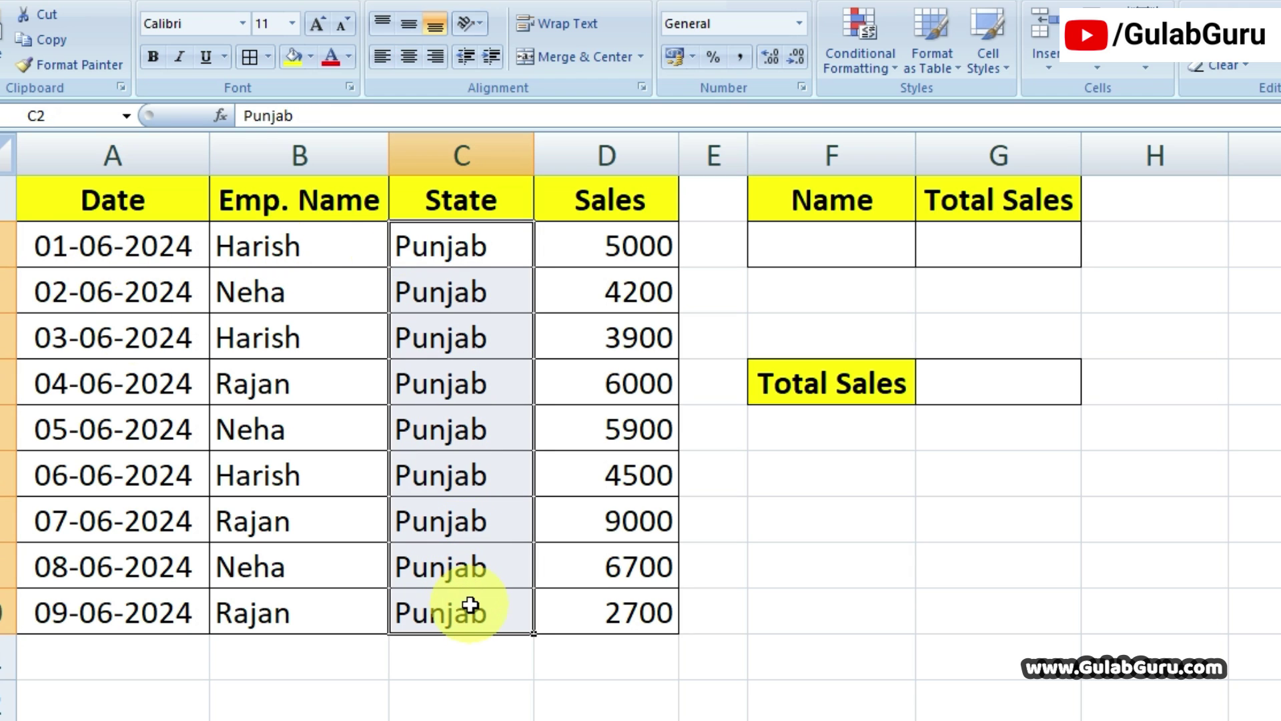
- Examine the rows in which each employee repeats, the Emp. Name column and the empty Name cell F2
{"action": "left_click_drag", "start_coordinate": [6, 248], "coordinate": [10, 261]}
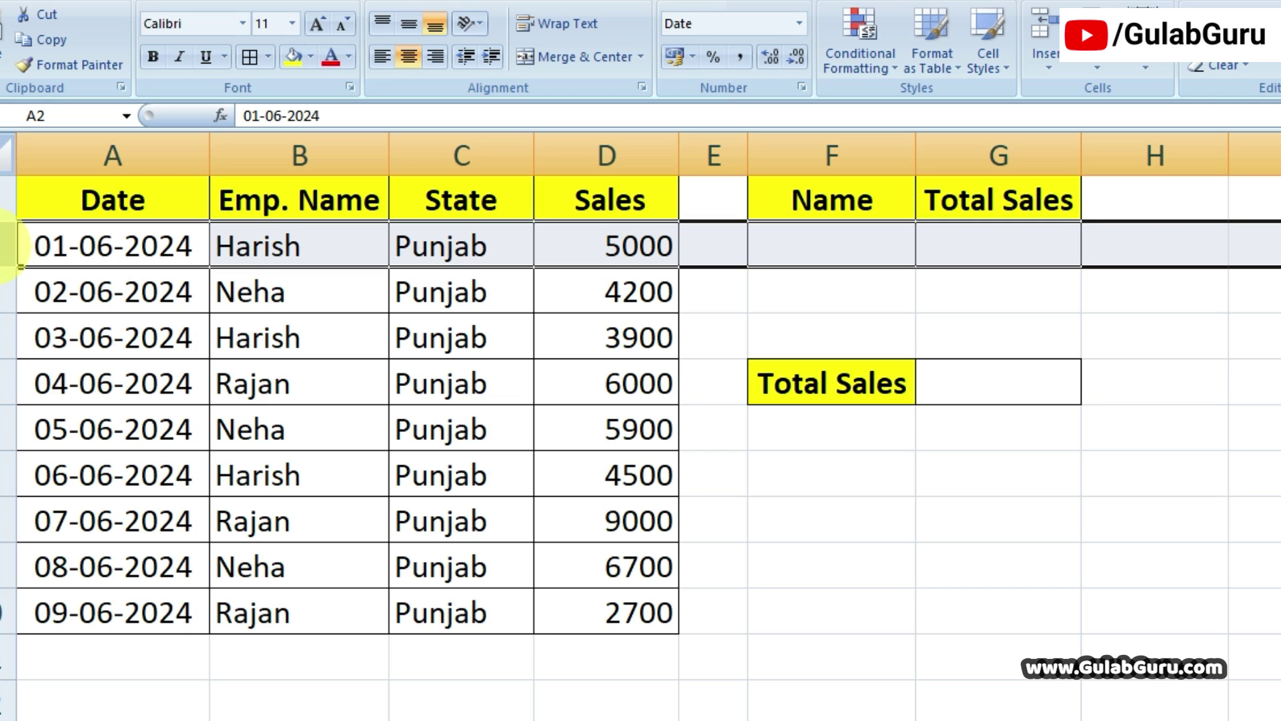
{"action": "left_click", "coordinate": [9, 336]}
{"action": "left_click", "coordinate": [5, 476]}
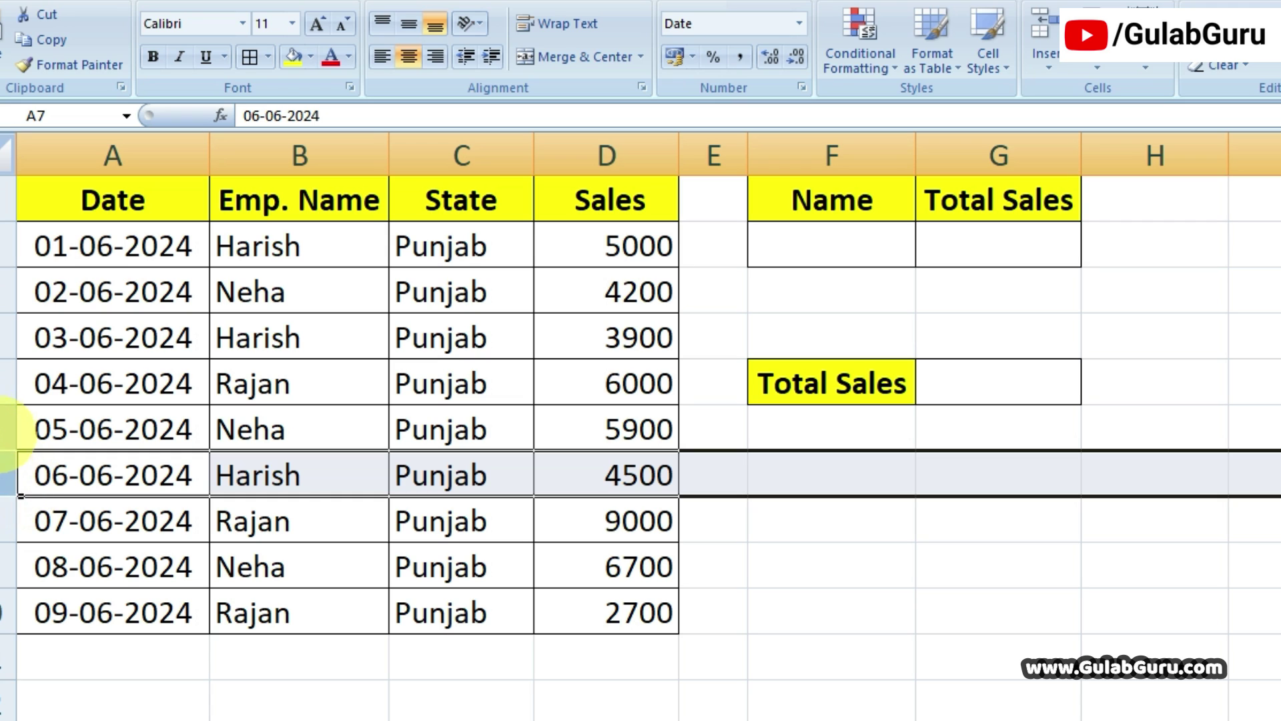
{"action": "left_click", "coordinate": [8, 429]}
{"action": "left_click", "coordinate": [9, 291]}
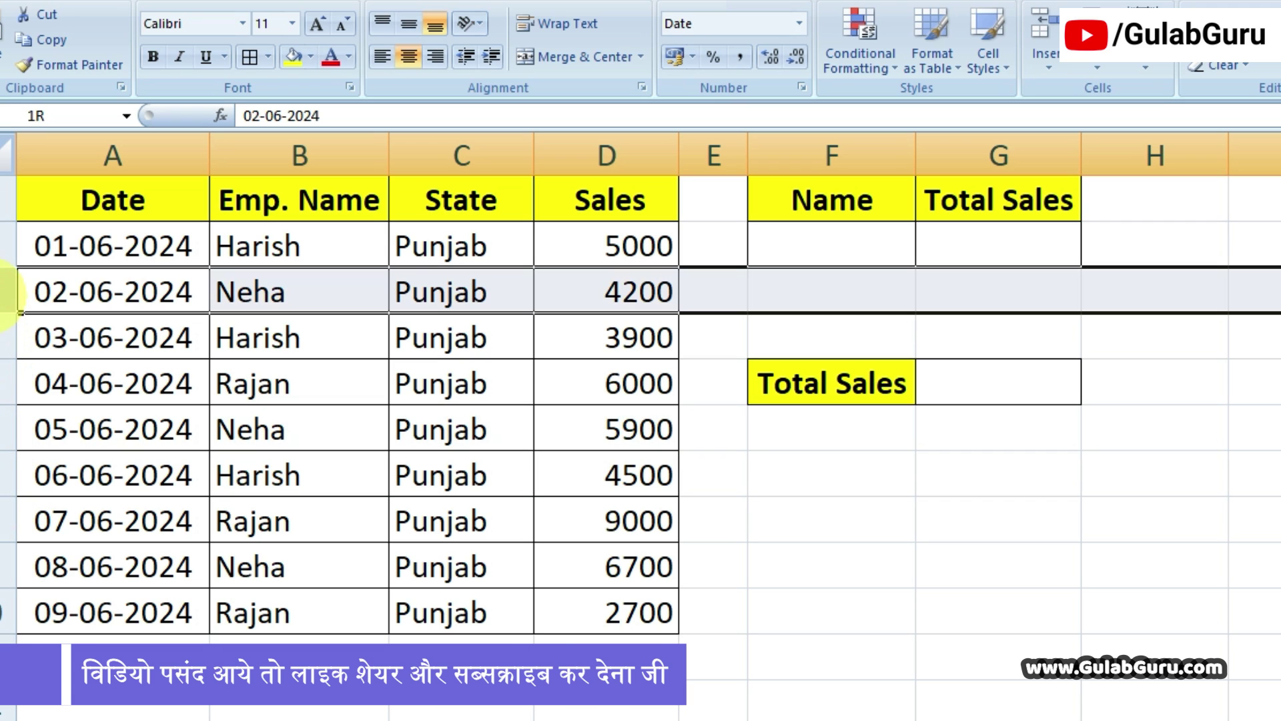
{"action": "left_click", "coordinate": [10, 563]}
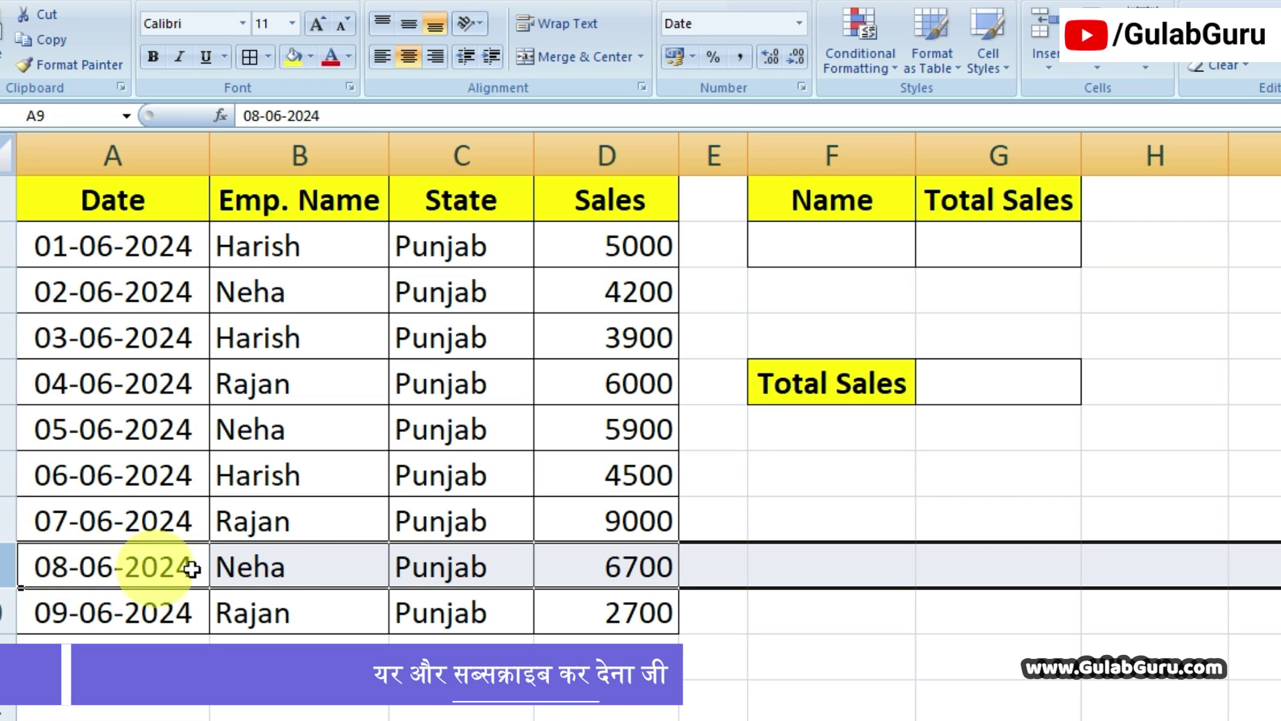
{"action": "left_click", "coordinate": [311, 550]}
{"action": "left_click_drag", "start_coordinate": [317, 249], "coordinate": [310, 587]}
{"action": "left_click", "coordinate": [865, 245]}
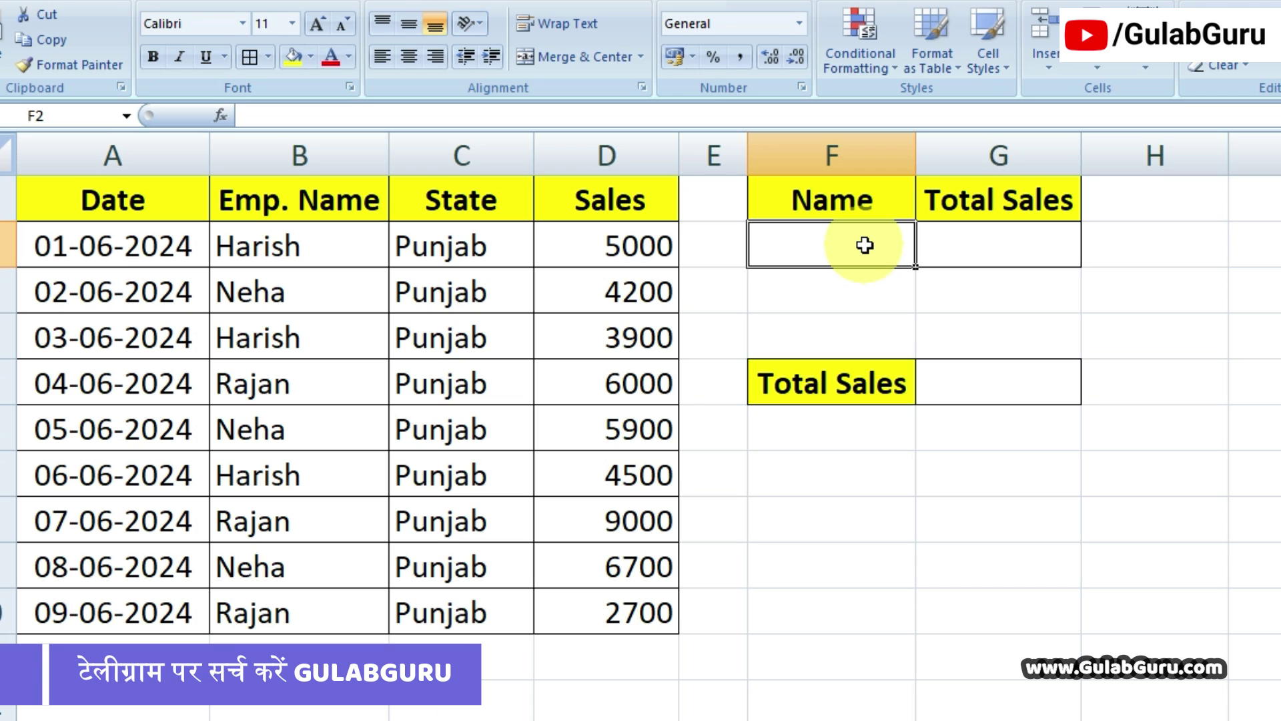
{"action": "left_click", "coordinate": [1004, 320]}
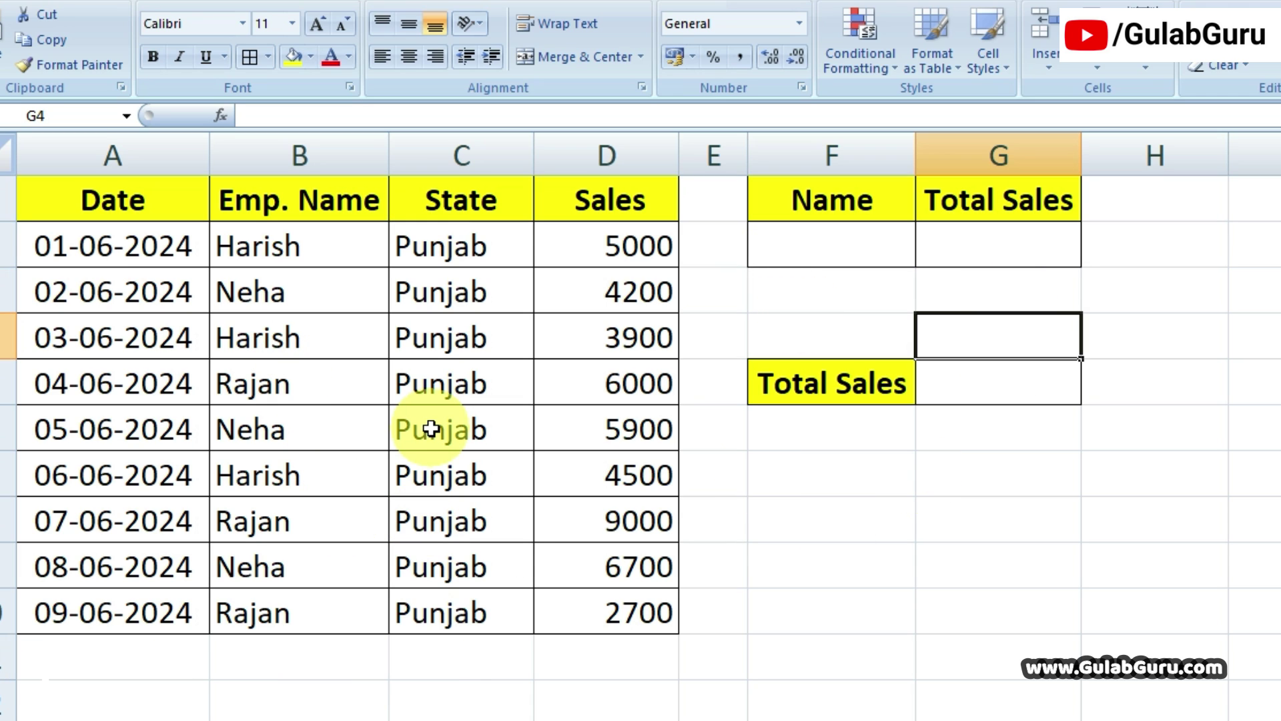
- Start a SUMIF formula in G2 with the employee names in B2:B10 as the range
{"action": "left_click", "coordinate": [958, 246]}
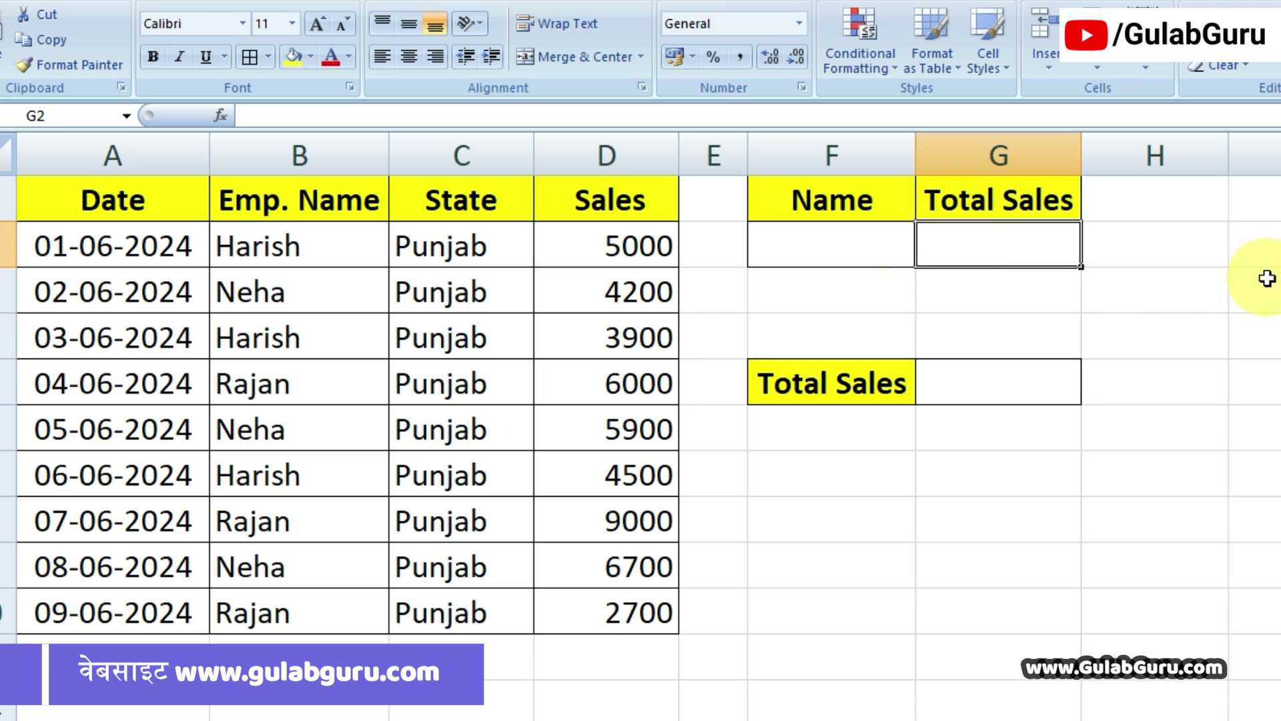
{"action": "type", "text": "="}
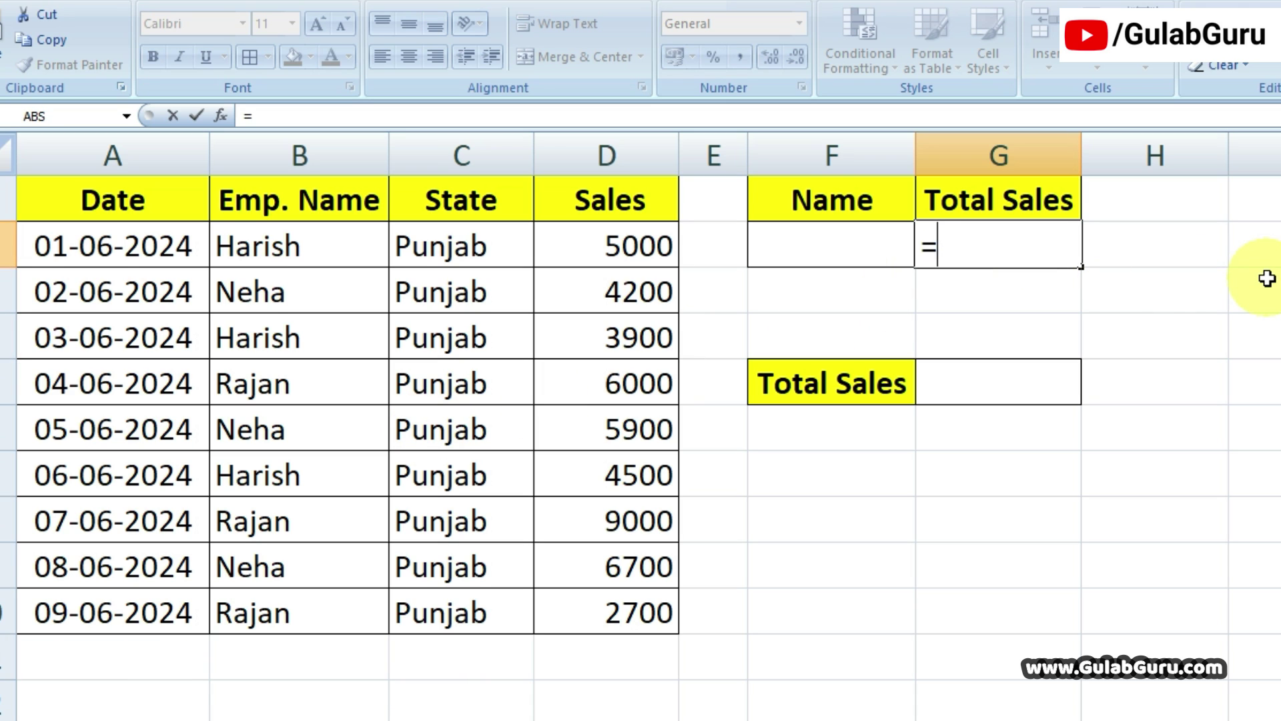
{"action": "type", "text": "sumif"}
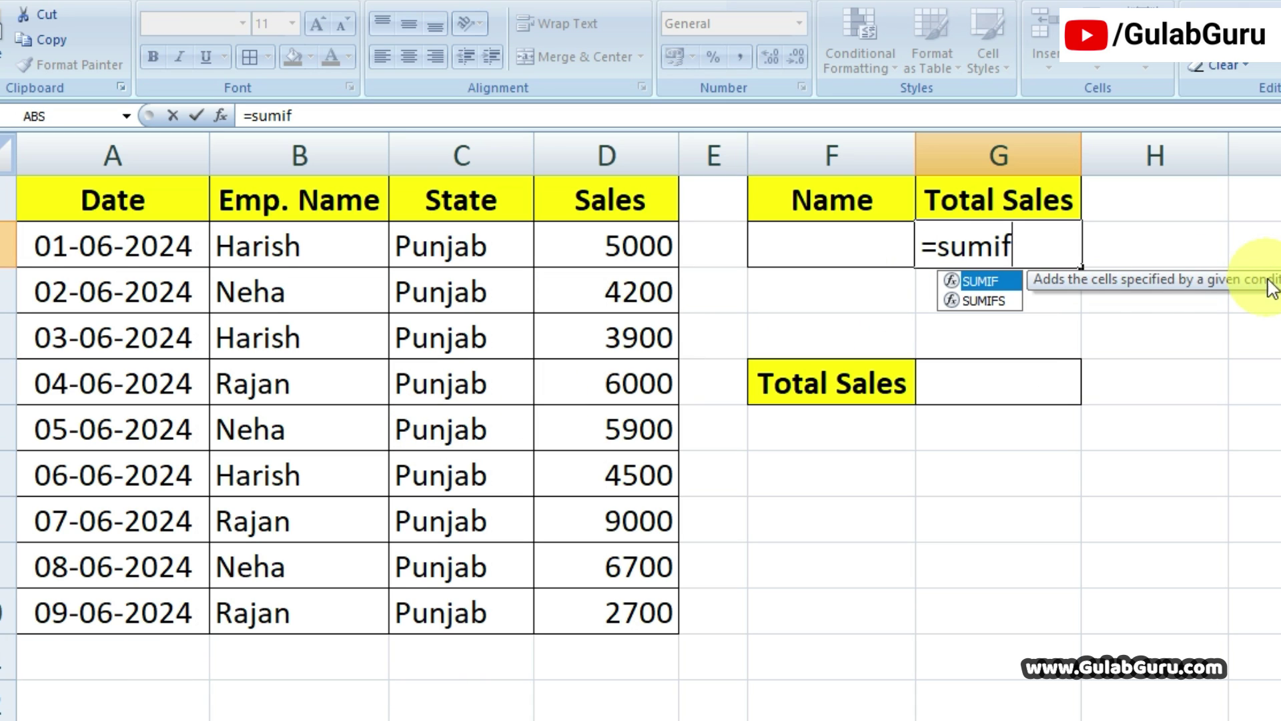
{"action": "key", "text": "Tab"}
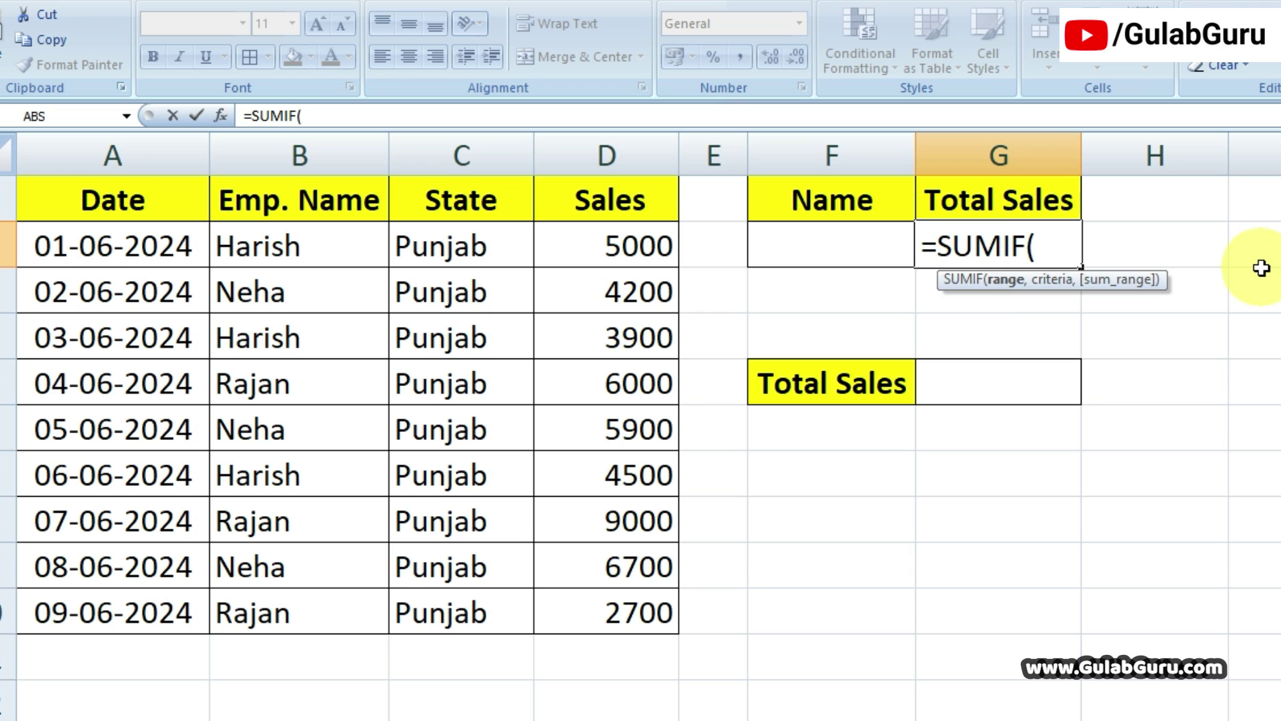
{"action": "left_click_drag", "start_coordinate": [323, 251], "coordinate": [333, 610]}
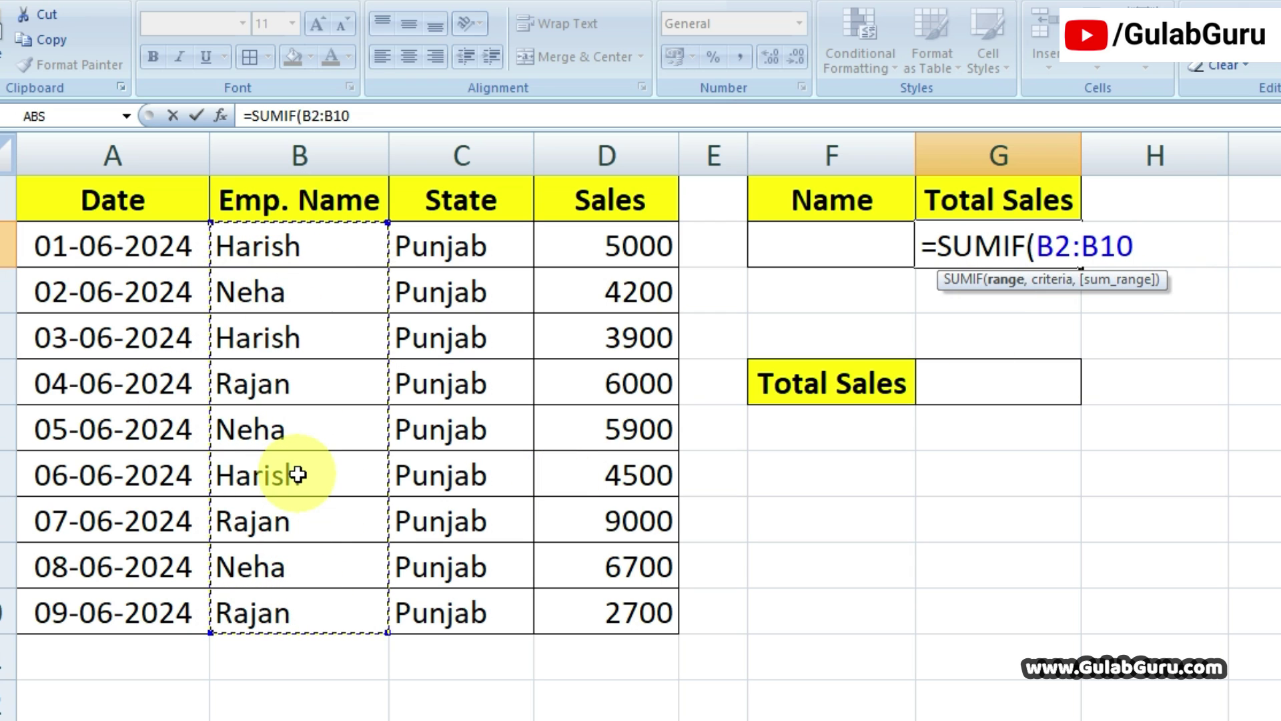
{"action": "type", "text": ","}
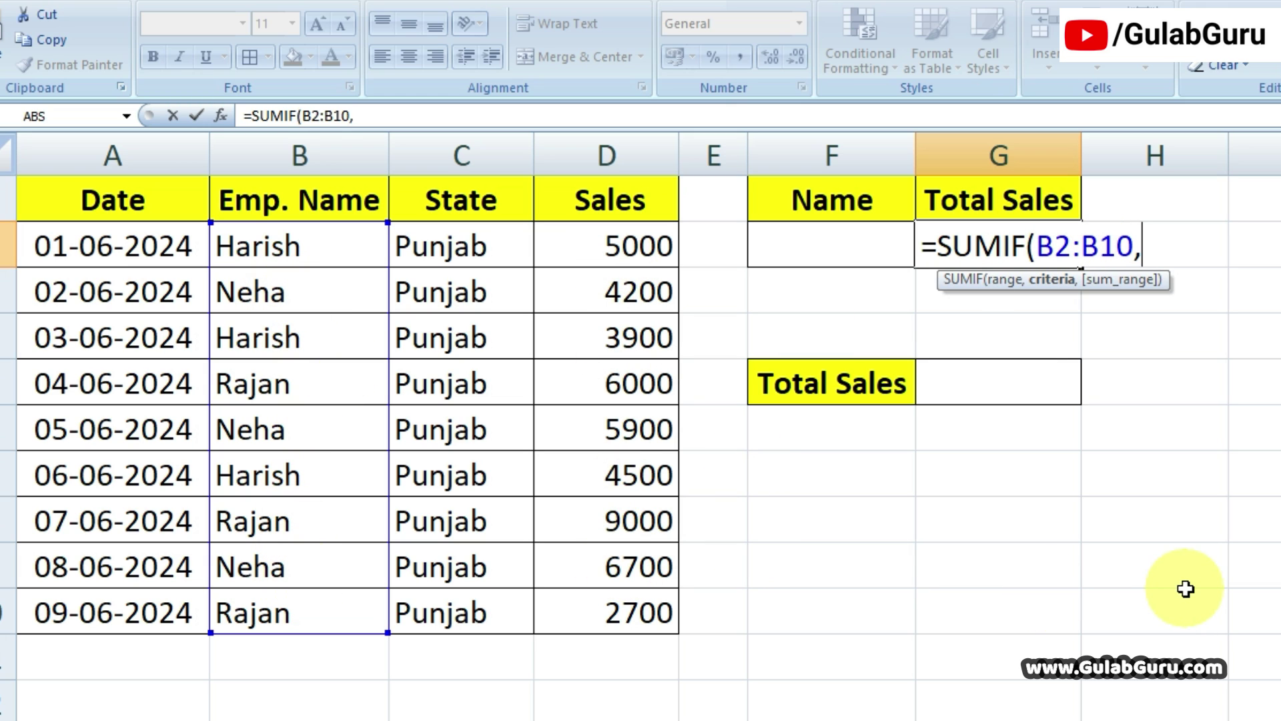
- Complete the SUMIF in G2 with the quoted name of the employee in B2 as criteria and D2:D10 as sum range
{"action": "type", "text": "\"Har"}
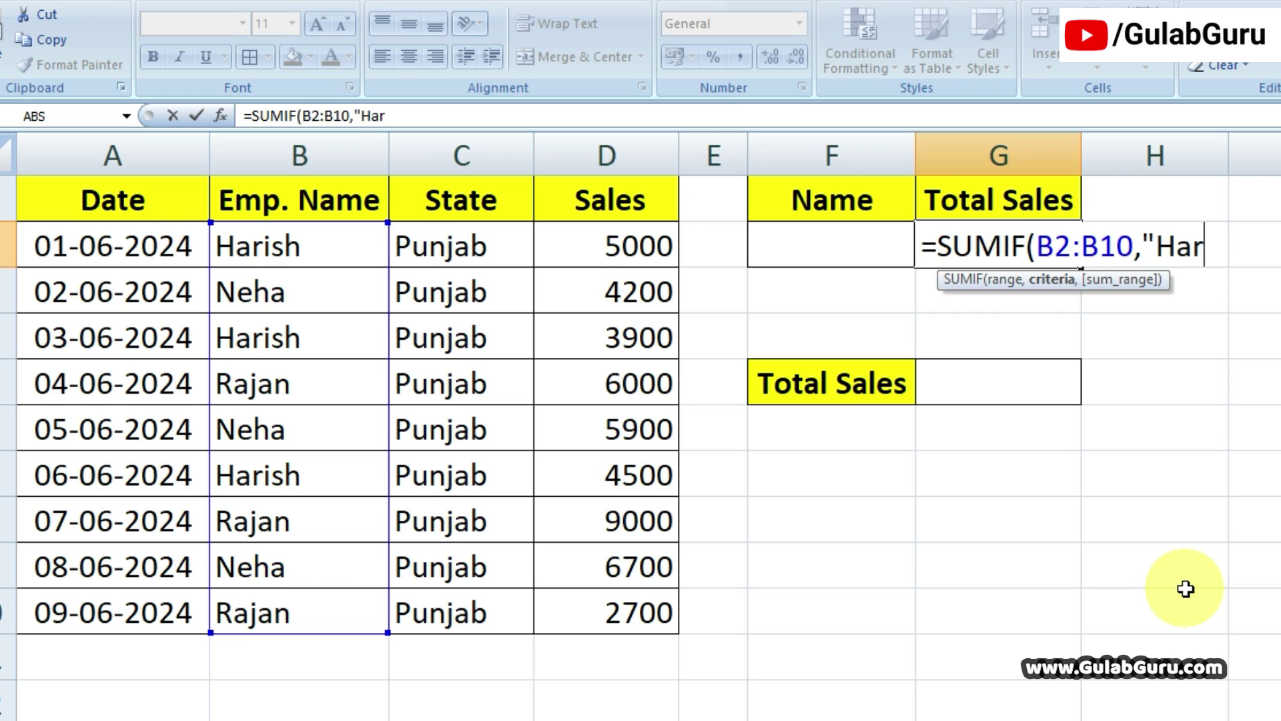
{"action": "type", "text": "ish"}
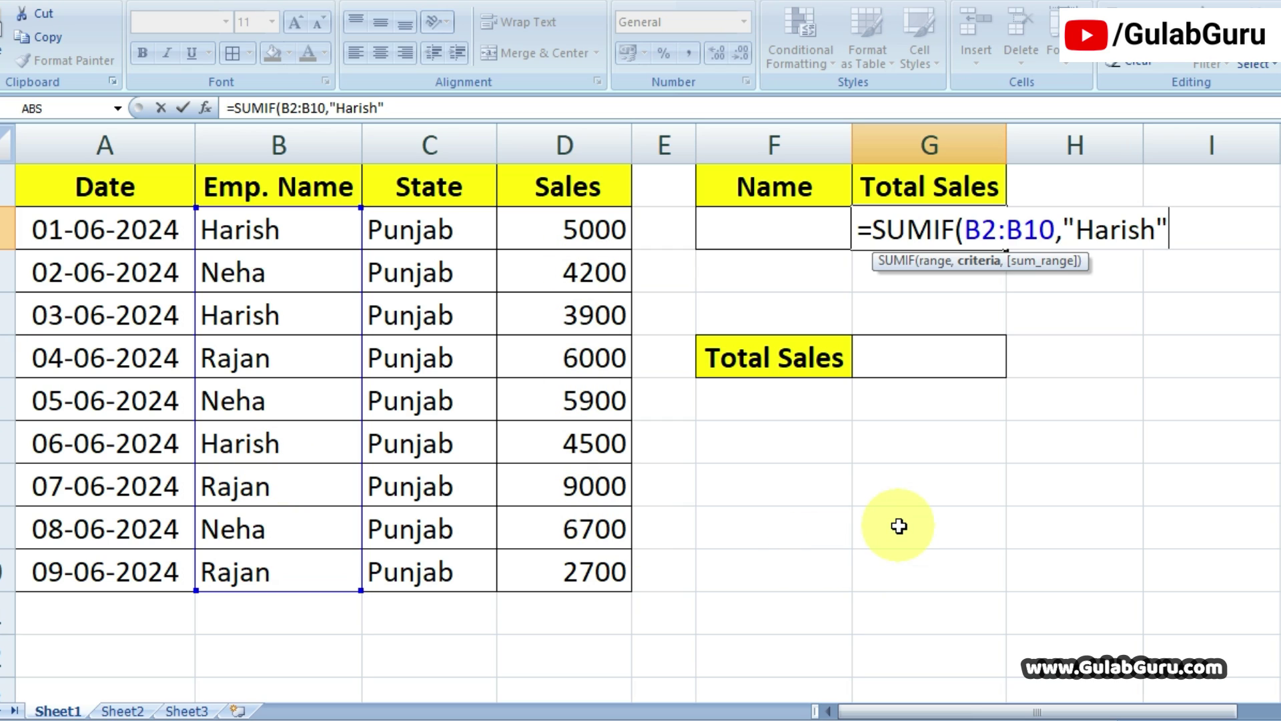
{"action": "type", "text": ","}
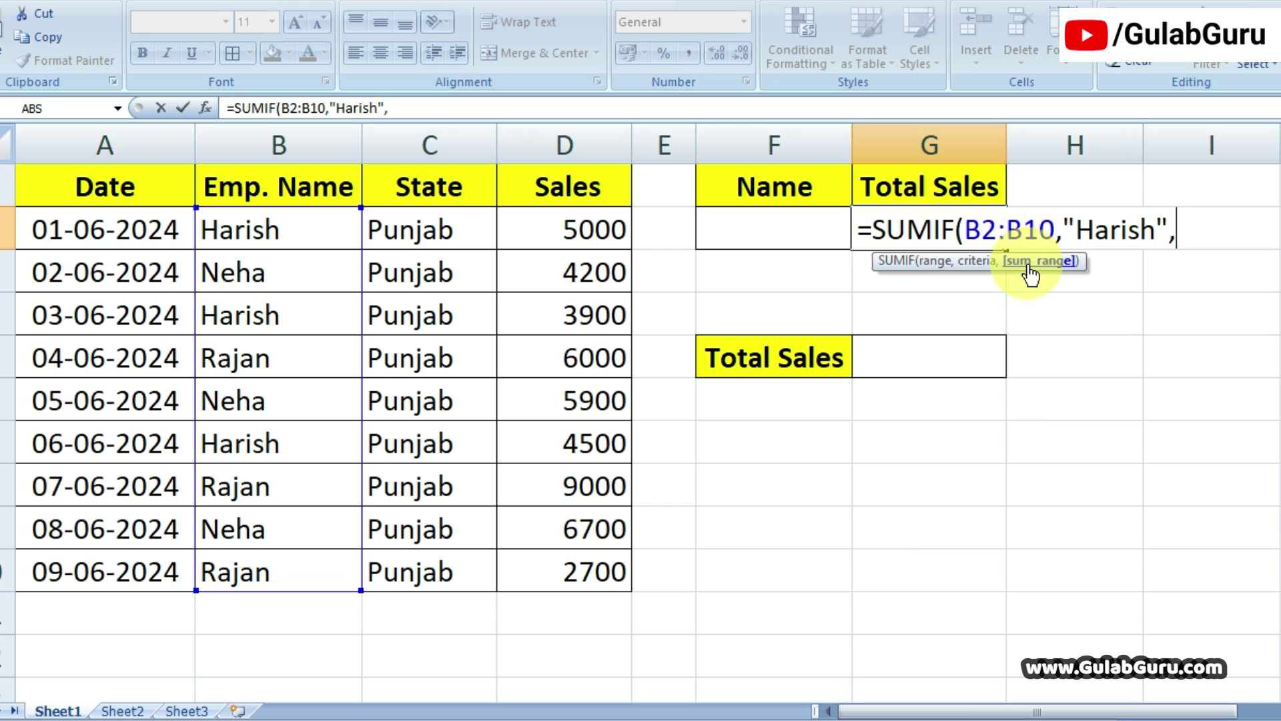
{"action": "left_click_drag", "start_coordinate": [580, 223], "coordinate": [592, 553]}
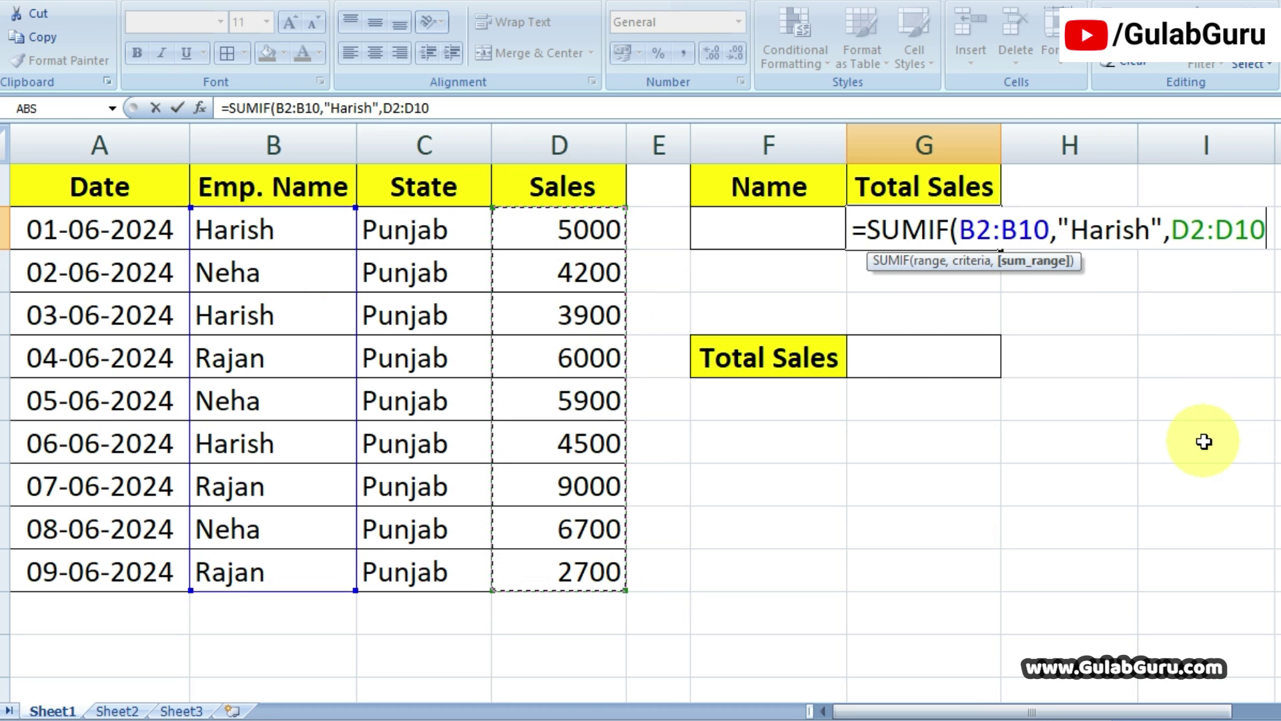
{"action": "type", "text": ")"}
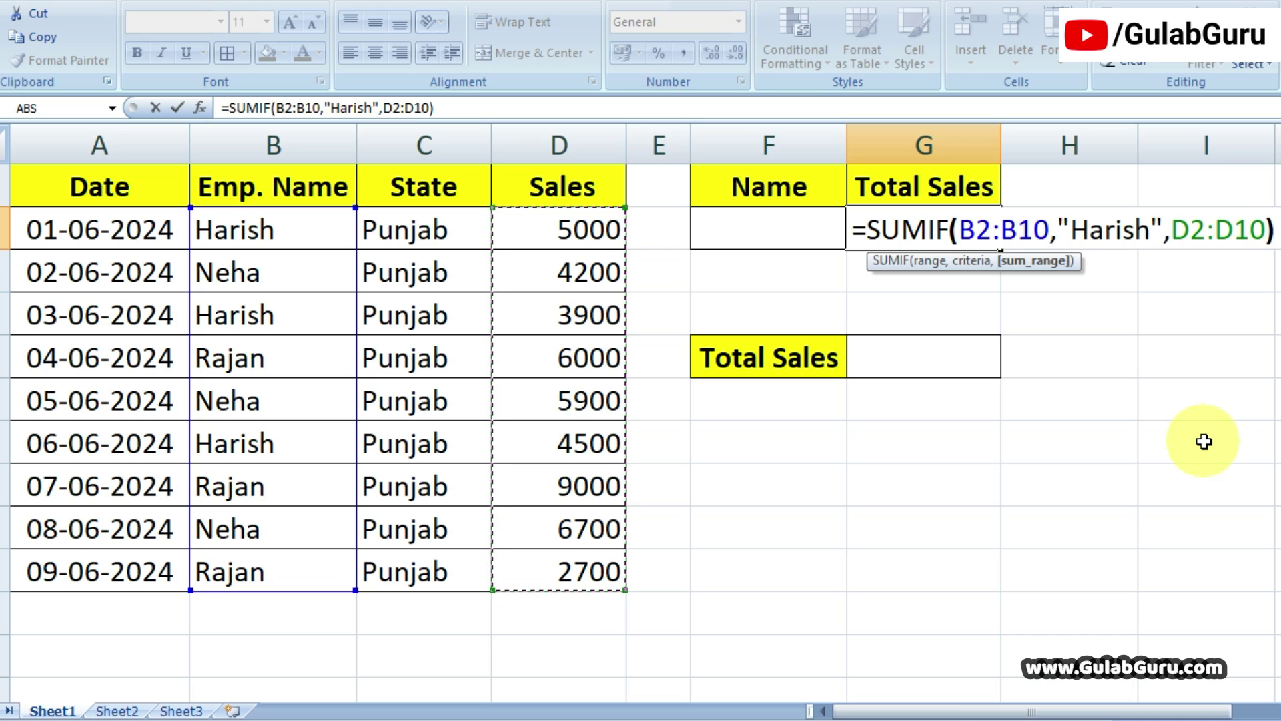
{"action": "key", "text": "Return"}
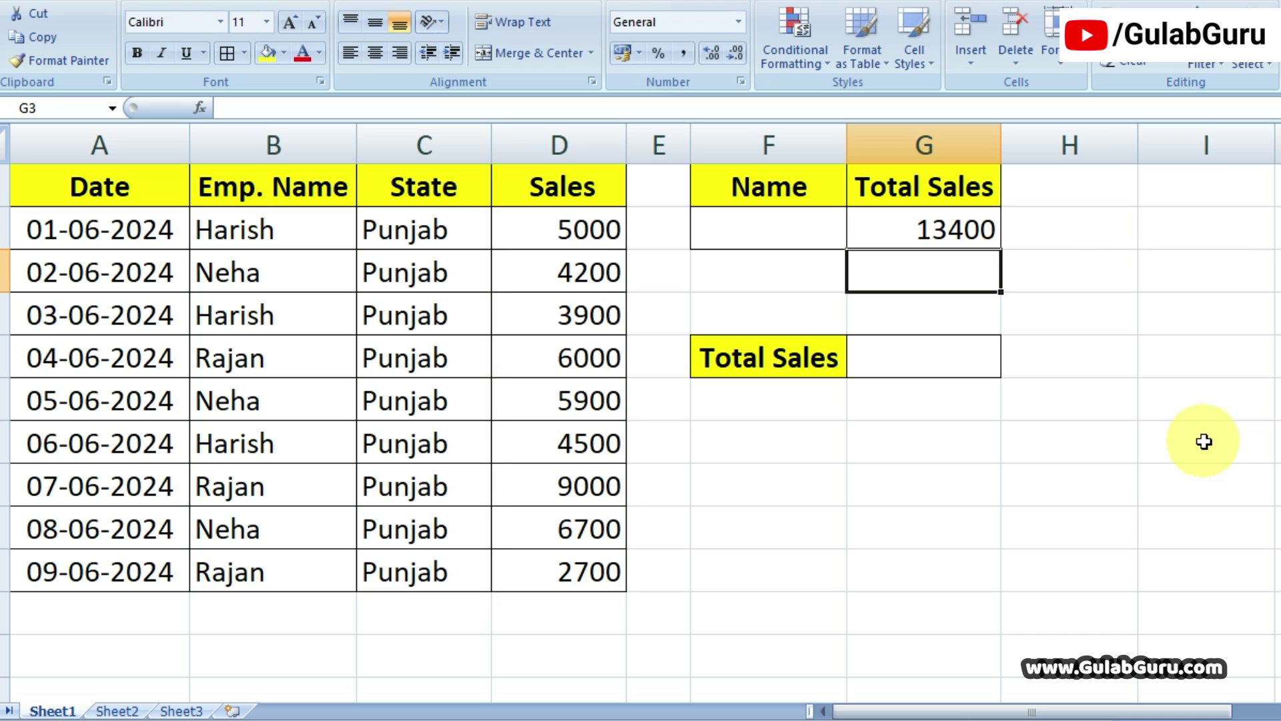
- Check the SUMIF result in G2 against the first employee's entry in row 2
{"action": "left_click", "coordinate": [975, 231]}
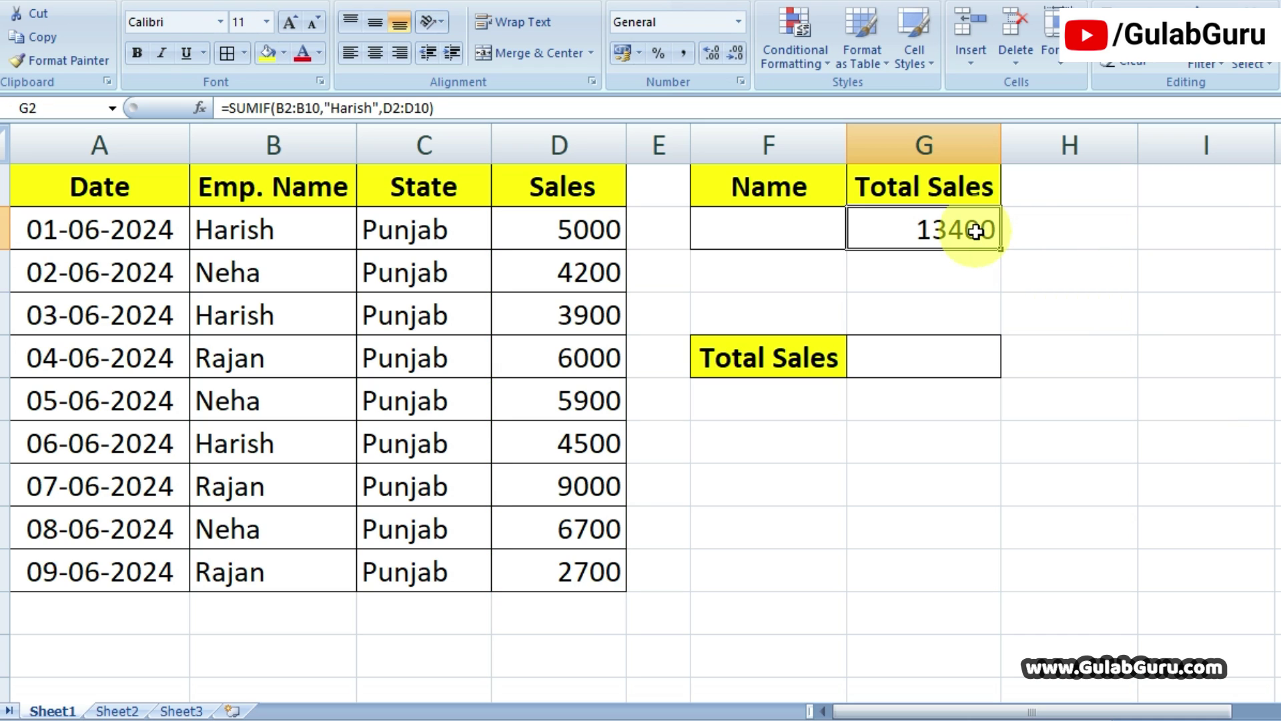
{"action": "left_click", "coordinate": [6, 229]}
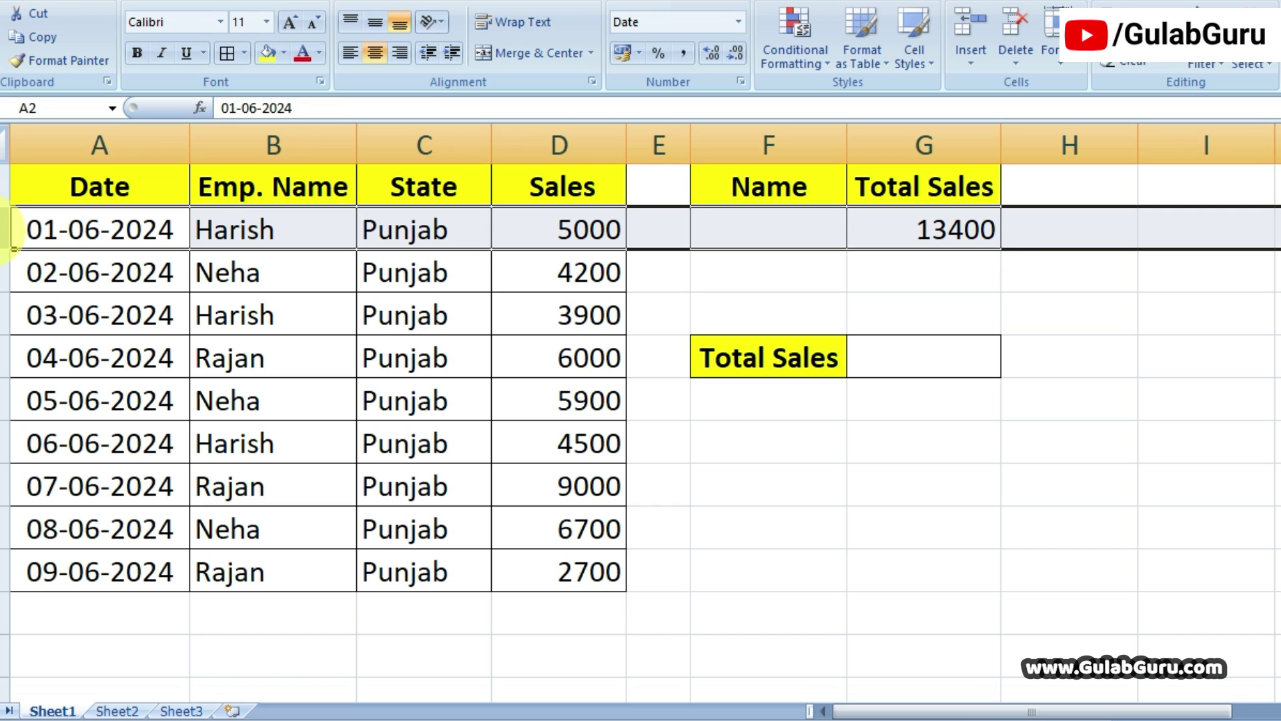
{"action": "left_click", "coordinate": [1058, 315]}
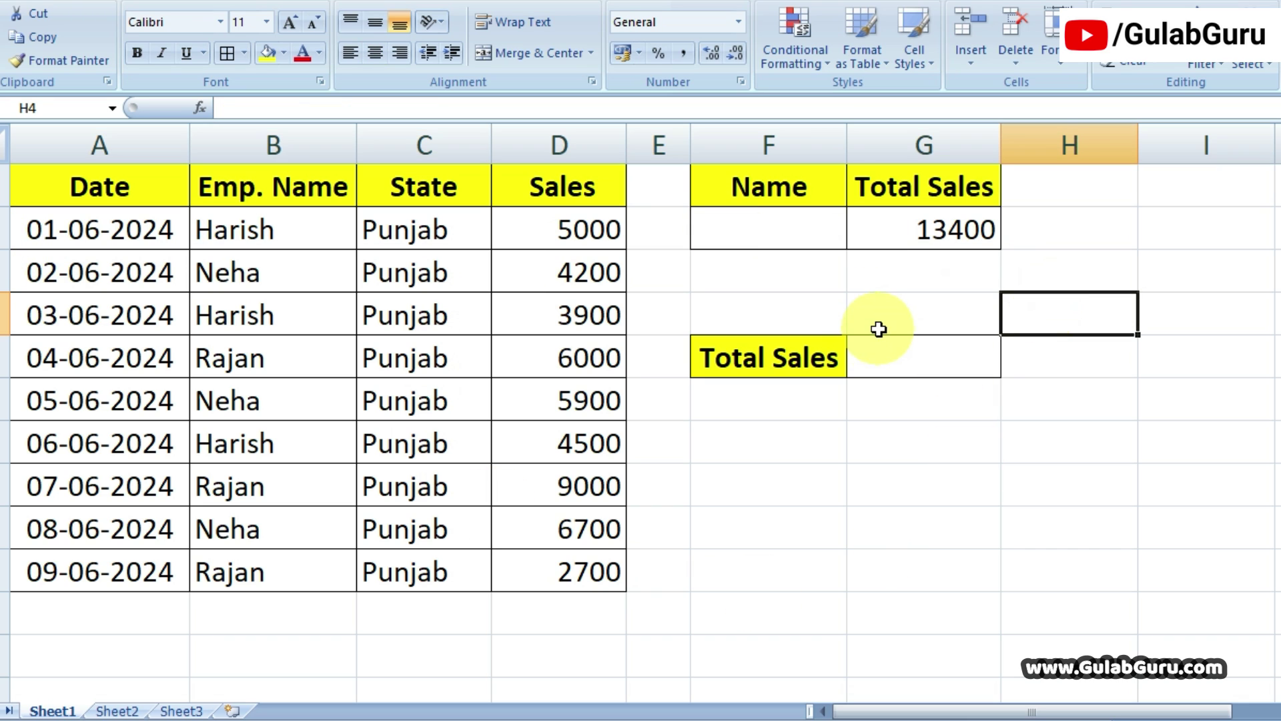
- Clear the formula from G2 and enter the name of the employee listed in B3 into the Name cell F2
{"action": "left_click", "coordinate": [939, 229]}
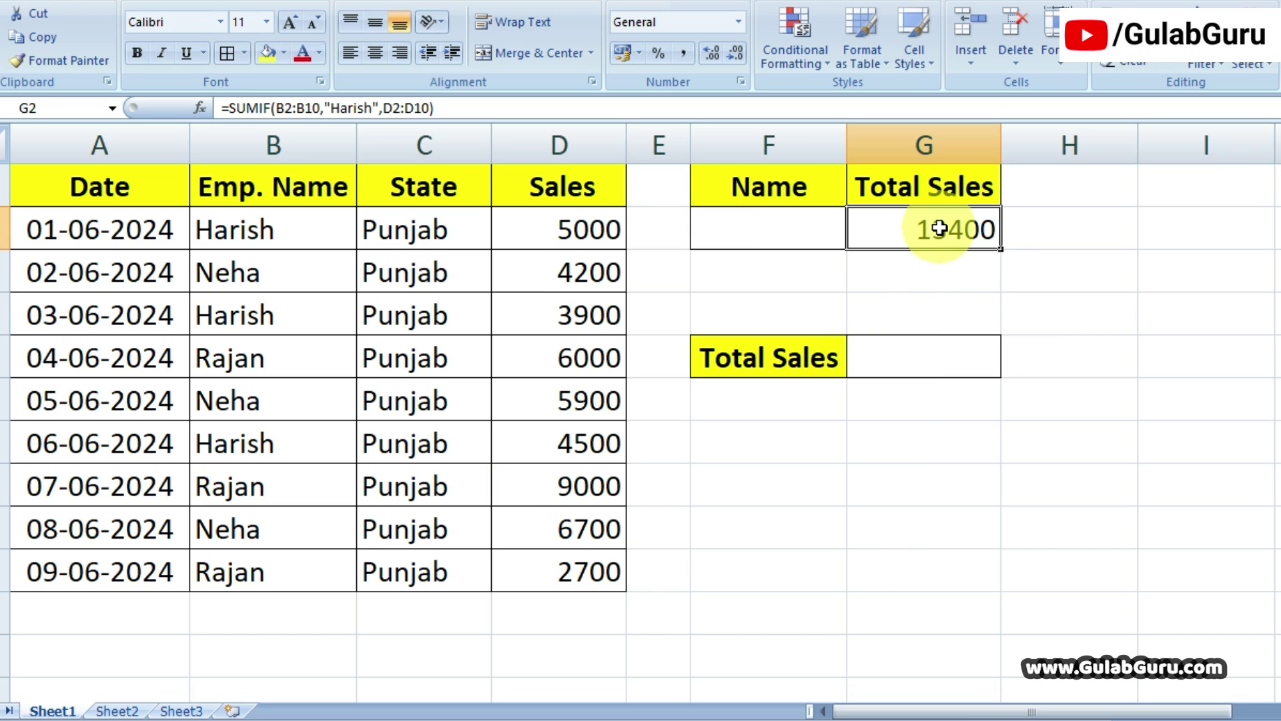
{"action": "double_click", "coordinate": [941, 228]}
{"action": "left_click", "coordinate": [756, 243]}
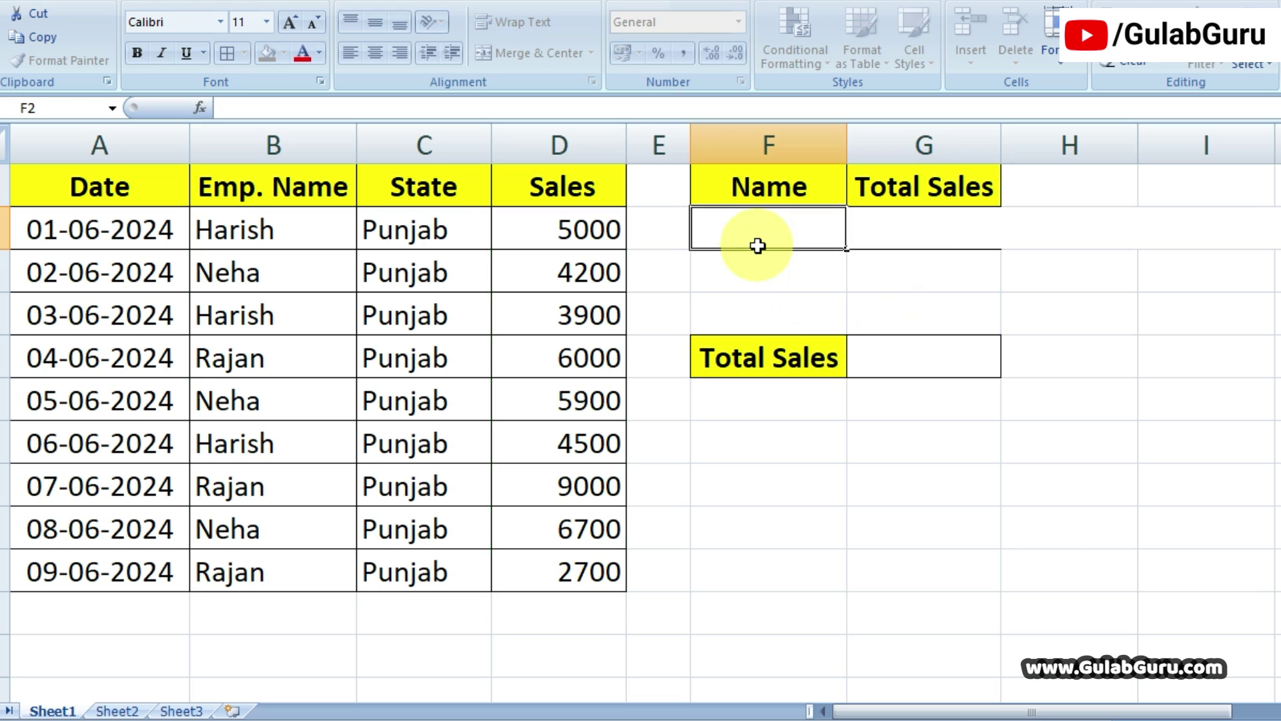
{"action": "type", "text": "ne"}
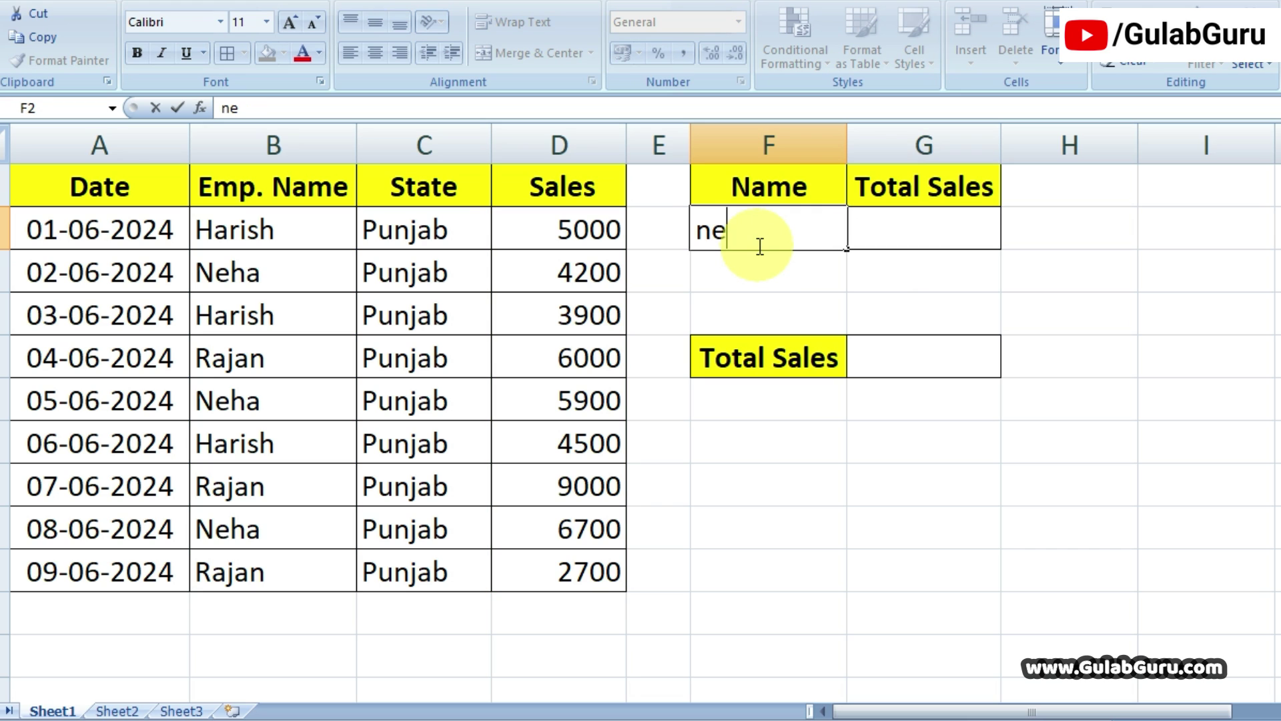
{"action": "key", "text": "BackSpace"}
{"action": "type", "text": "Neh"}
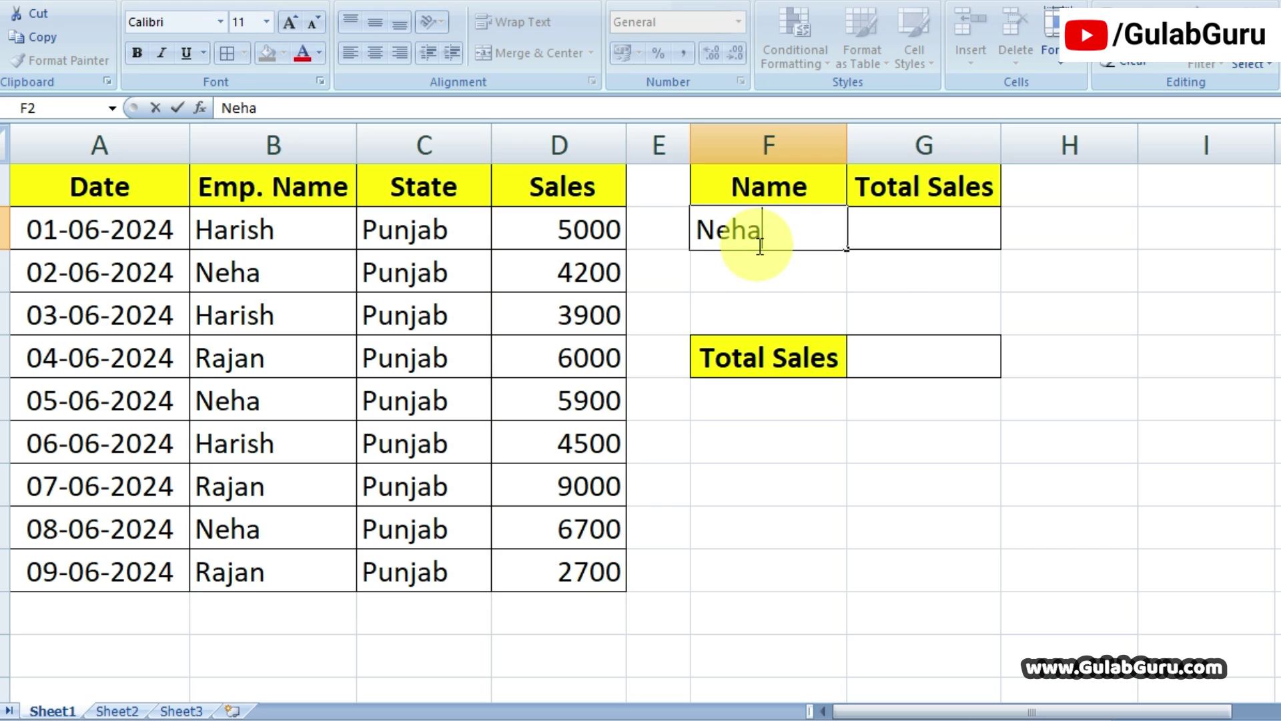
{"action": "type", "text": "a"}
{"action": "left_click", "coordinate": [860, 278]}
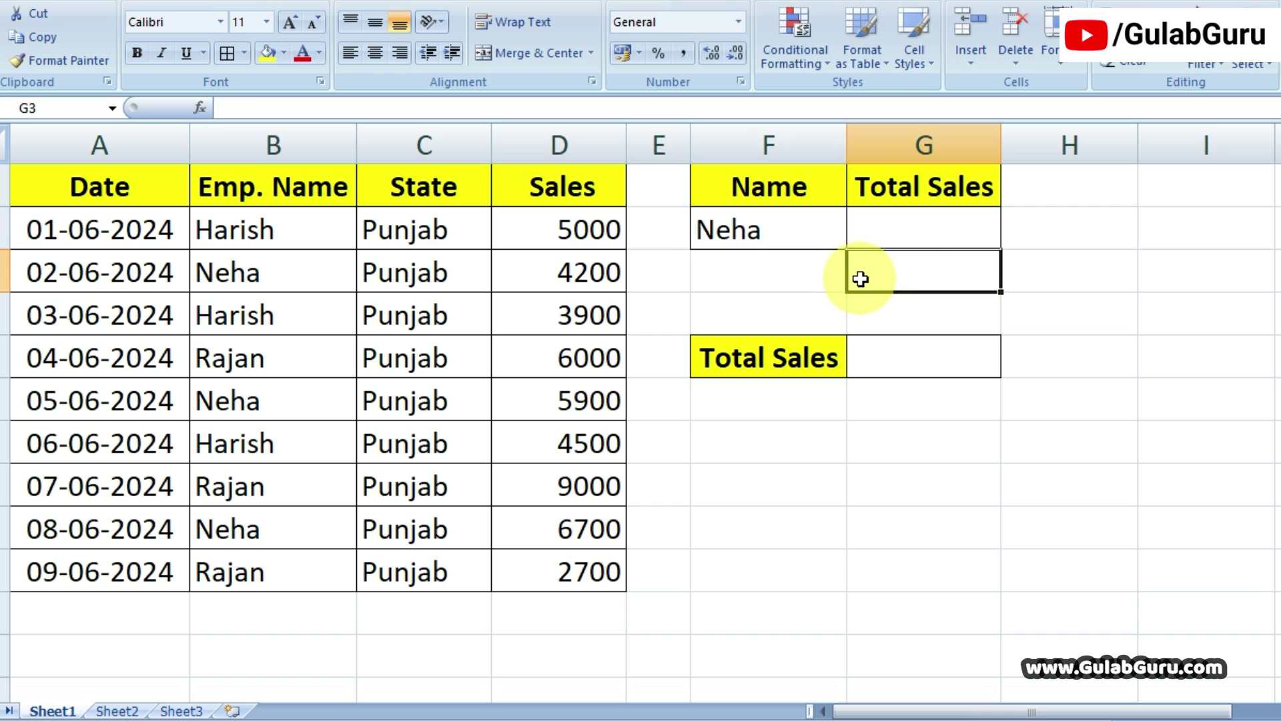
- Begin a new SUMIF formula in G2 that uses B2:B10 as the range
{"action": "left_click", "coordinate": [910, 223]}
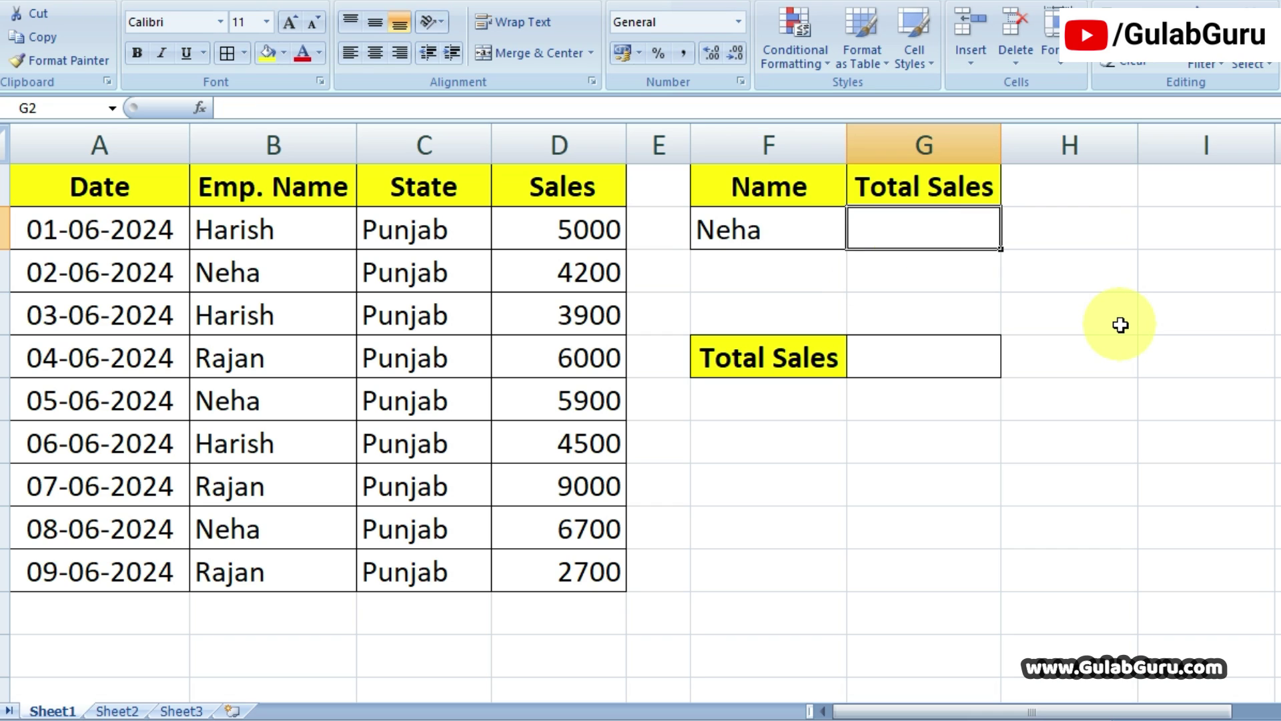
{"action": "type", "text": "="}
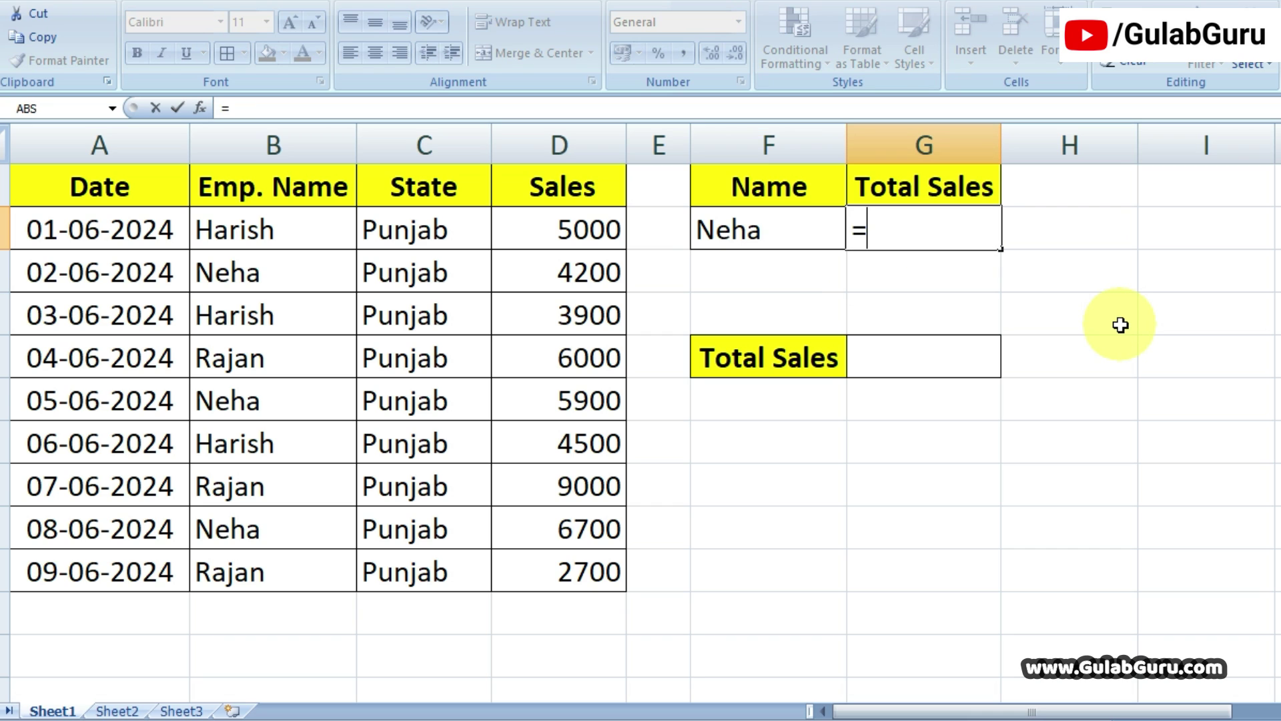
{"action": "type", "text": "sumif"}
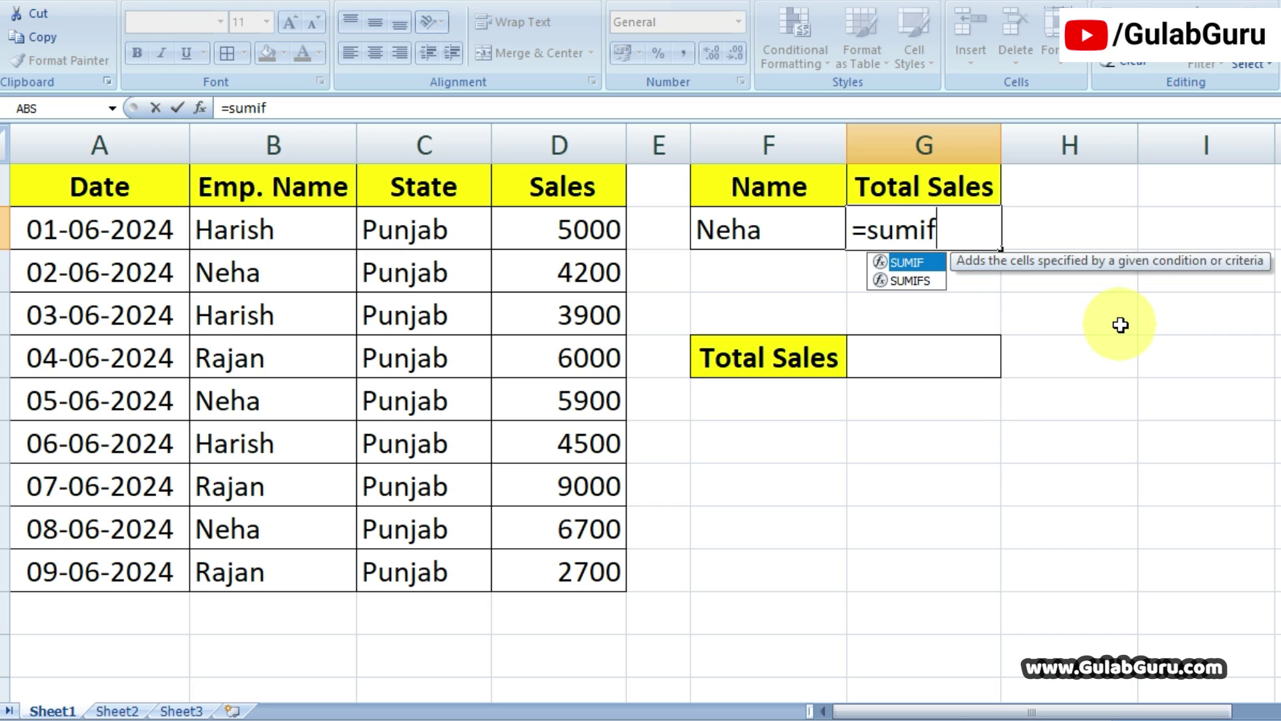
{"action": "key", "text": "Tab"}
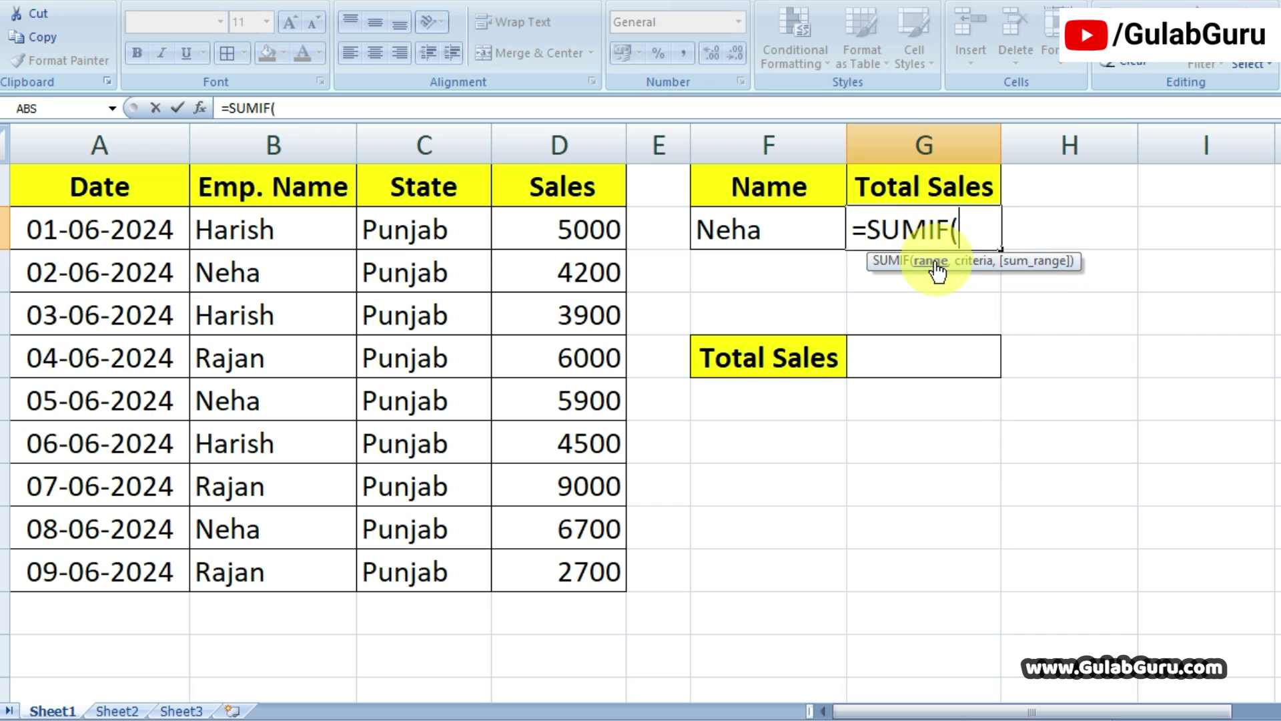
{"action": "left_click_drag", "start_coordinate": [274, 234], "coordinate": [281, 554]}
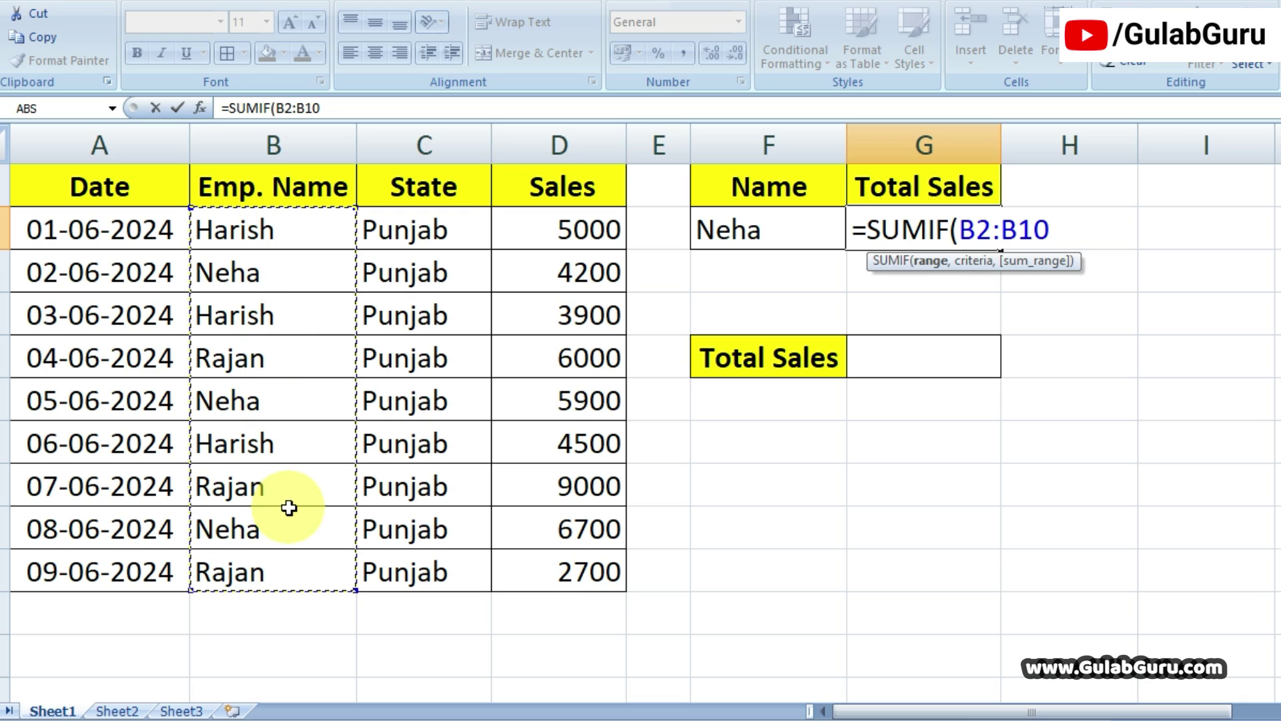
{"action": "type", "text": ","}
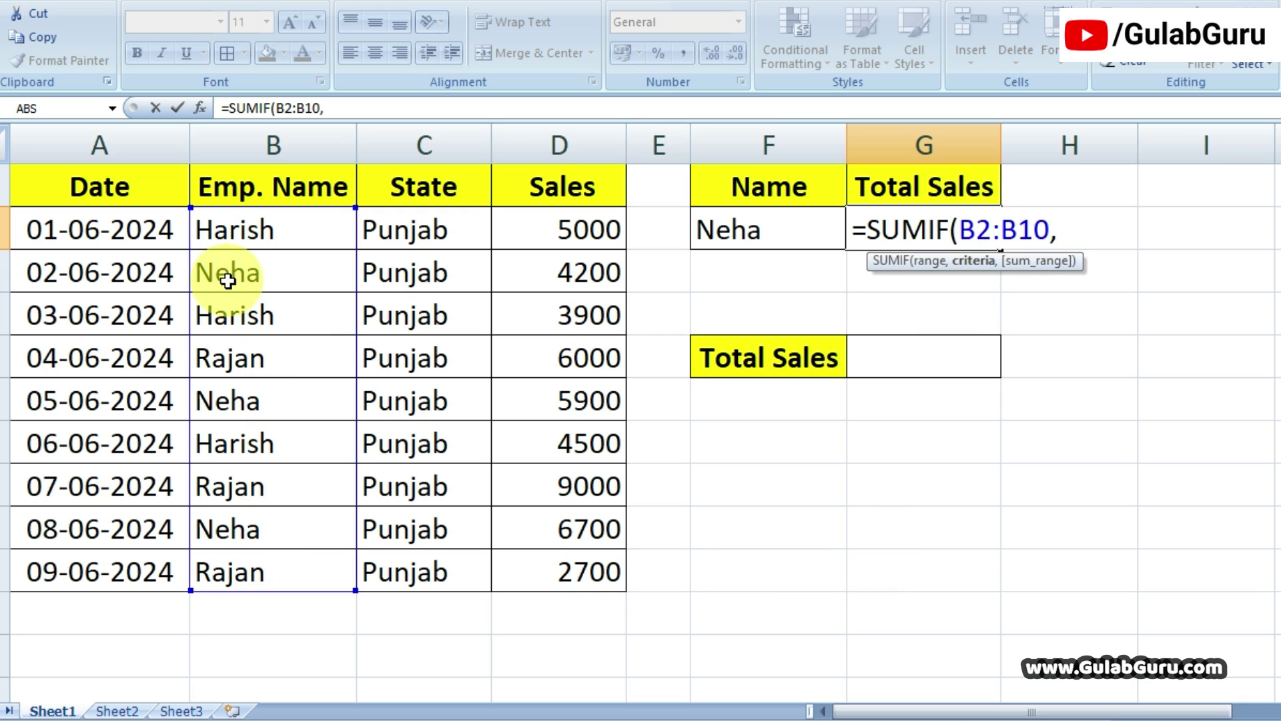
- Finish the formula as =SUMIF(B2:B10,F2,D2:D10), taking cell F2 as the criteria and the Sales column as the sum range
{"action": "left_click", "coordinate": [767, 244]}
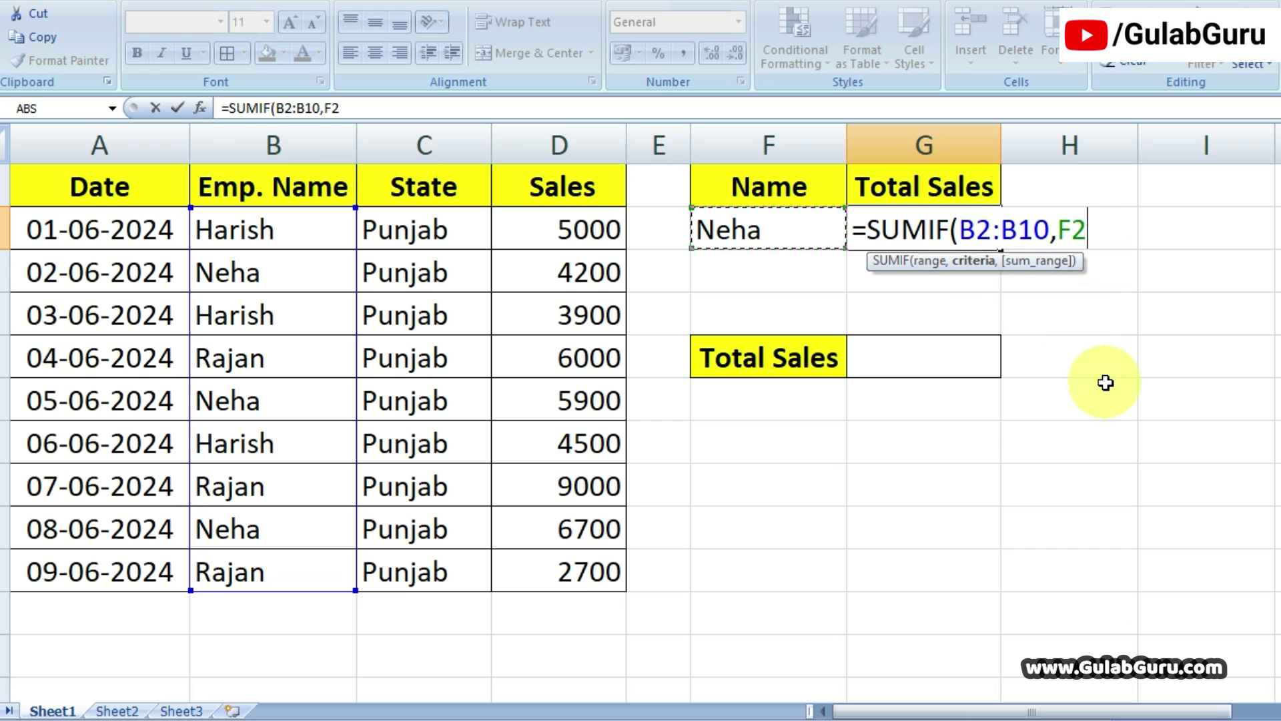
{"action": "type", "text": ","}
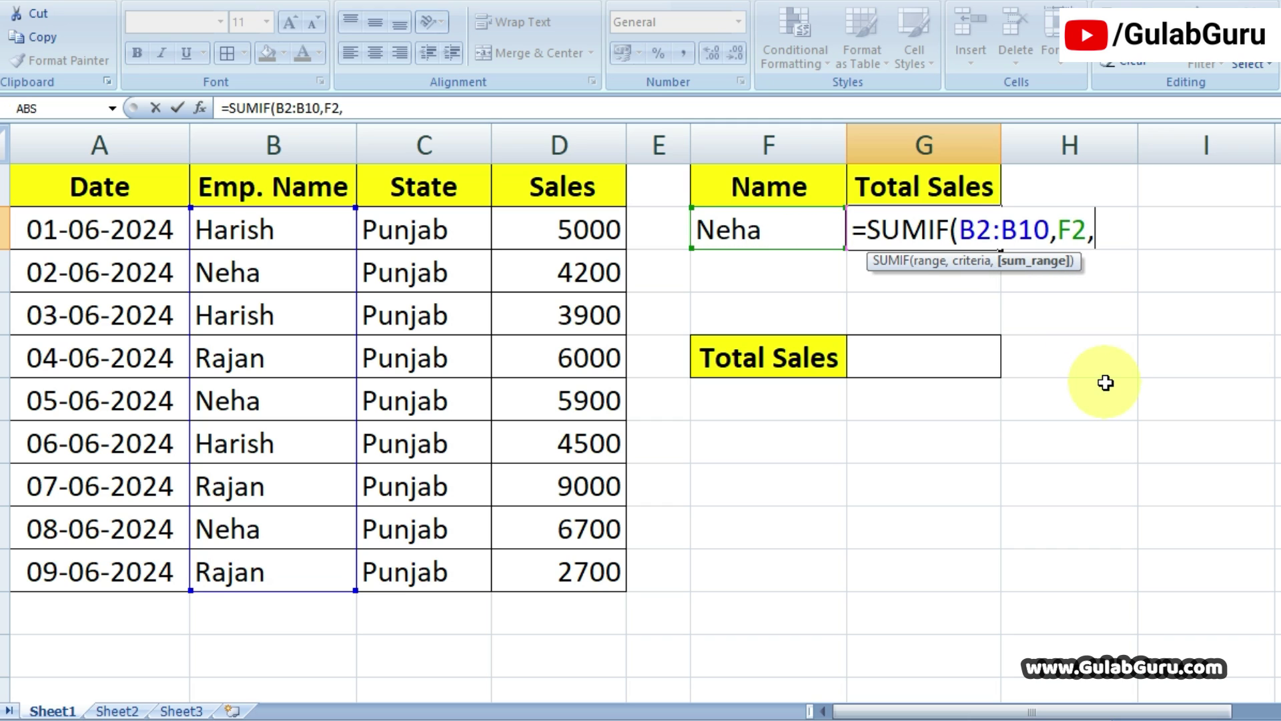
{"action": "left_click_drag", "start_coordinate": [580, 229], "coordinate": [587, 567]}
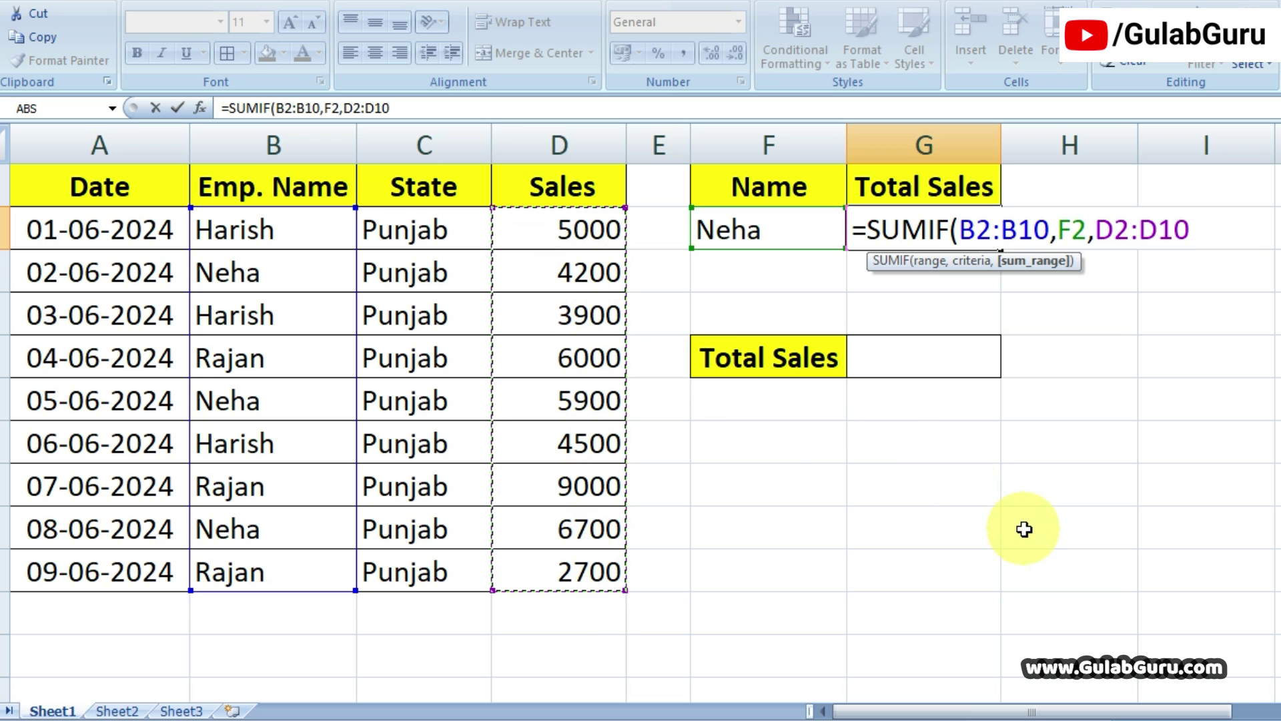
{"action": "type", "text": ")"}
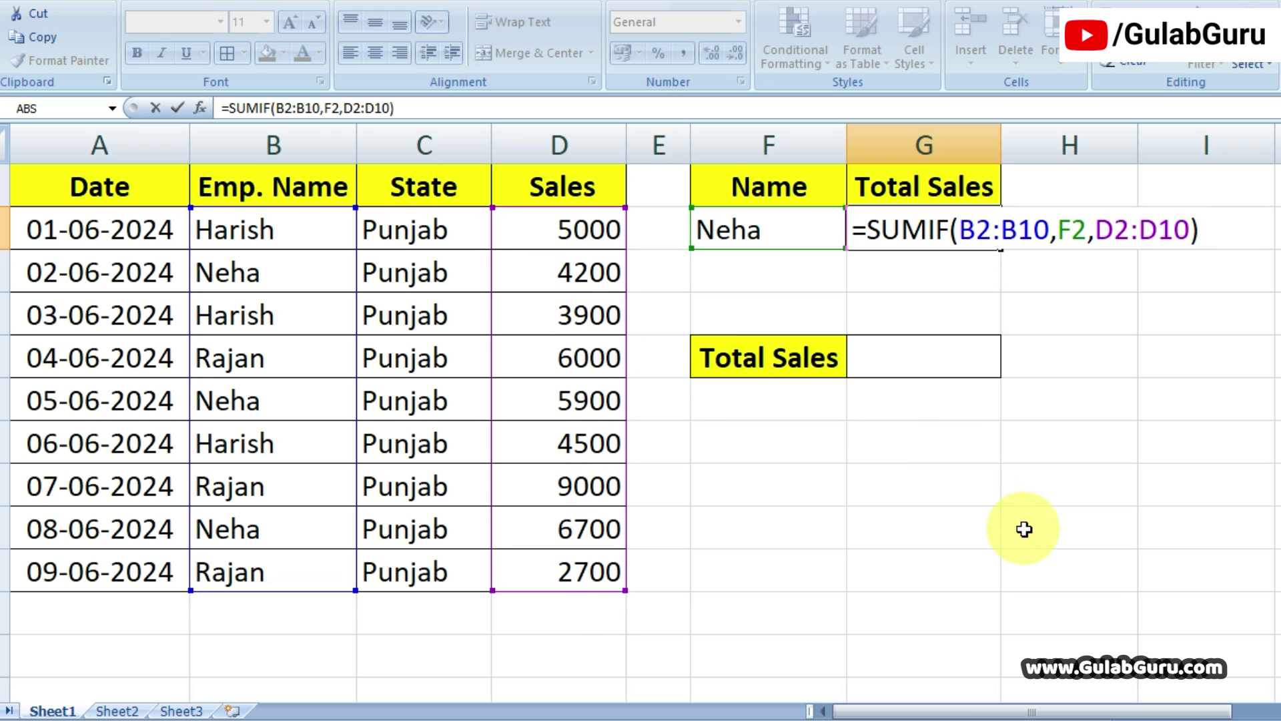
{"action": "key", "text": "Return"}
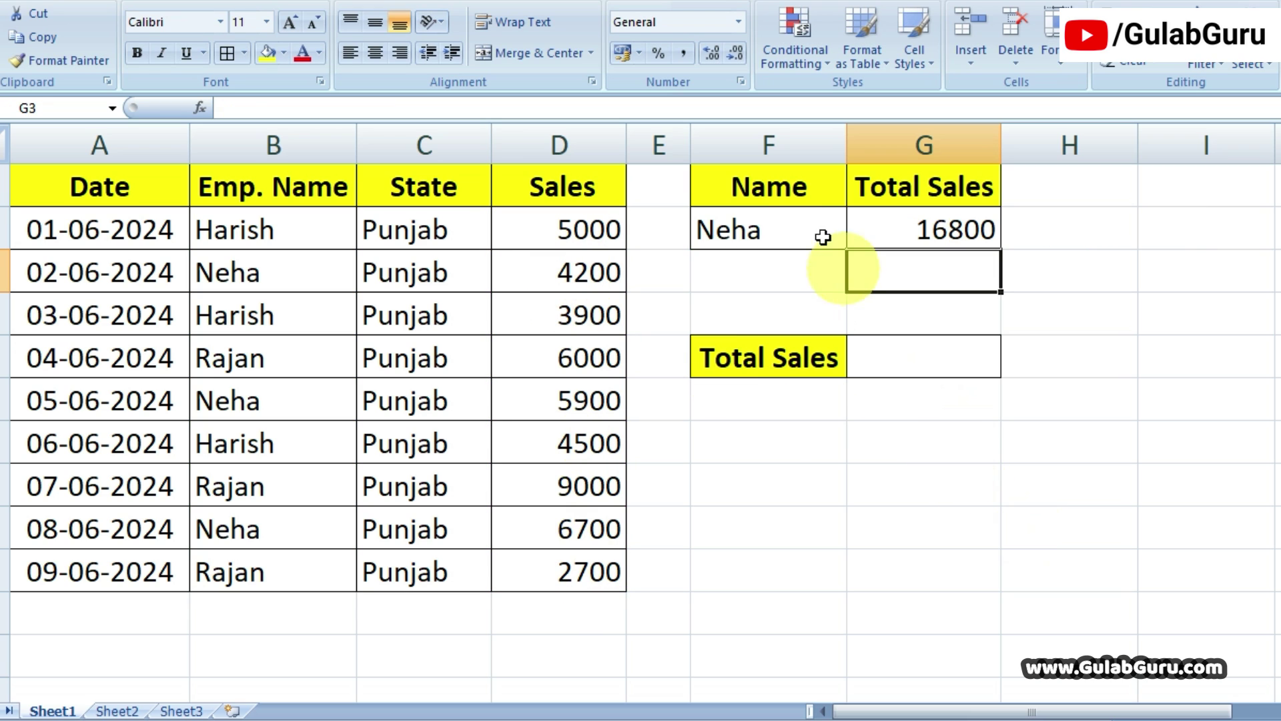
- Check the total in G2 against the rows of the employee named in F2: rows 3, 6 and 9
{"action": "left_click", "coordinate": [778, 228]}
{"action": "left_click", "coordinate": [943, 230]}
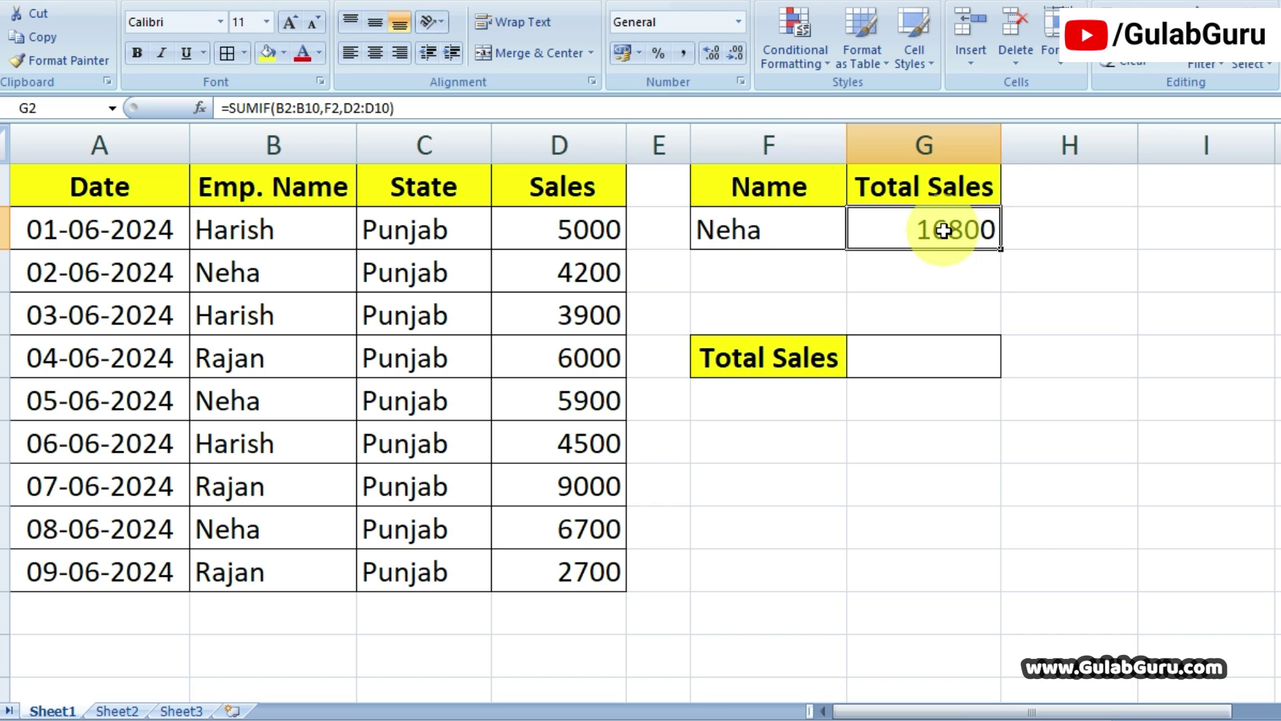
{"action": "left_click", "coordinate": [6, 270]}
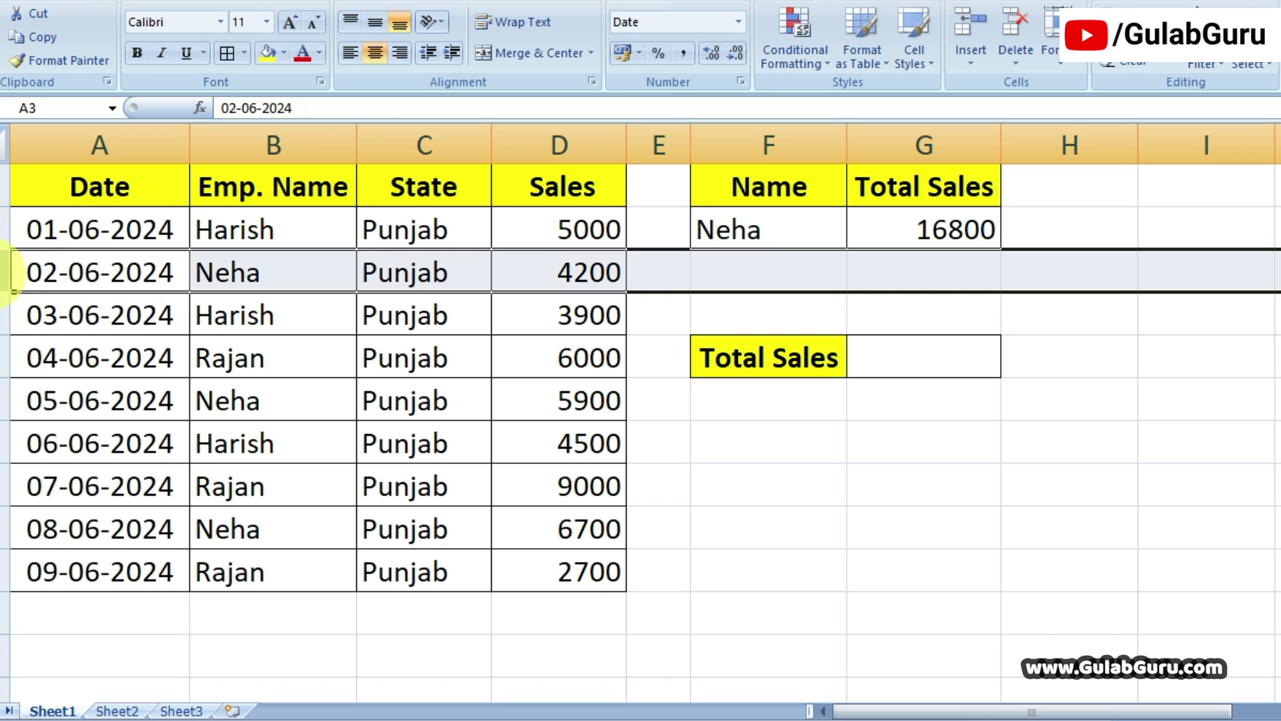
{"action": "left_click", "coordinate": [16, 391]}
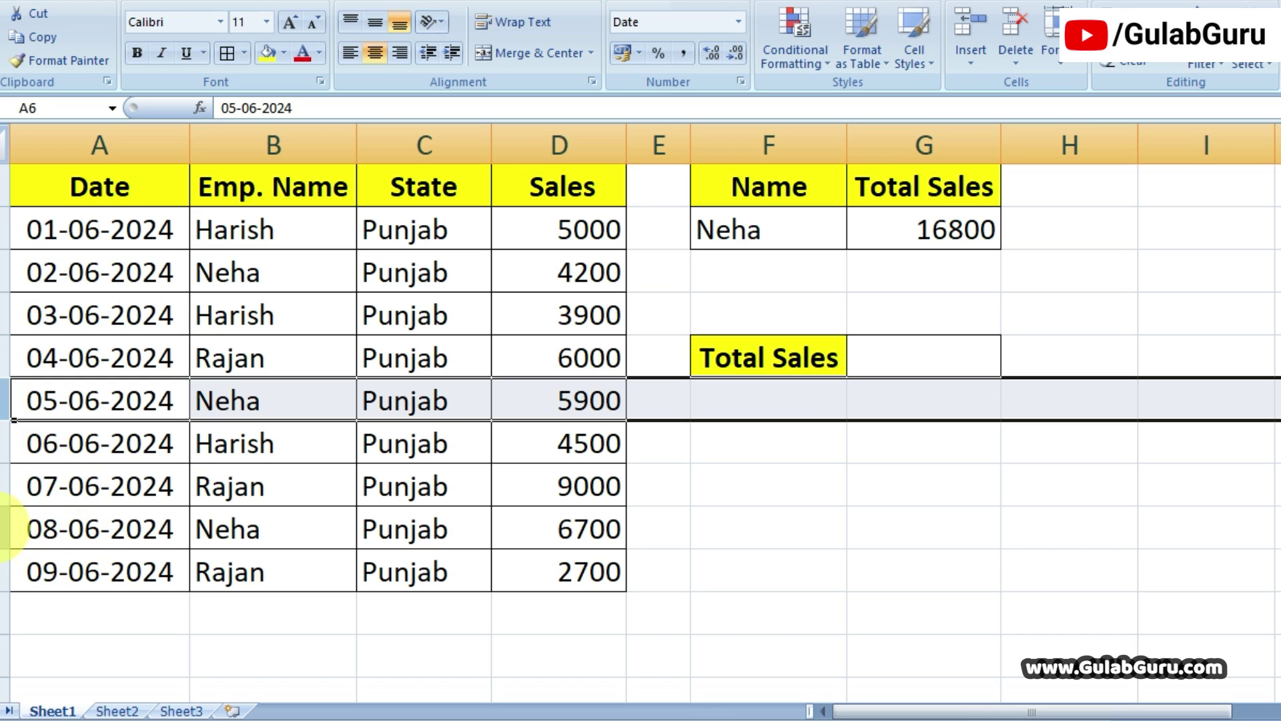
{"action": "left_click", "coordinate": [12, 529]}
{"action": "left_click", "coordinate": [959, 236]}
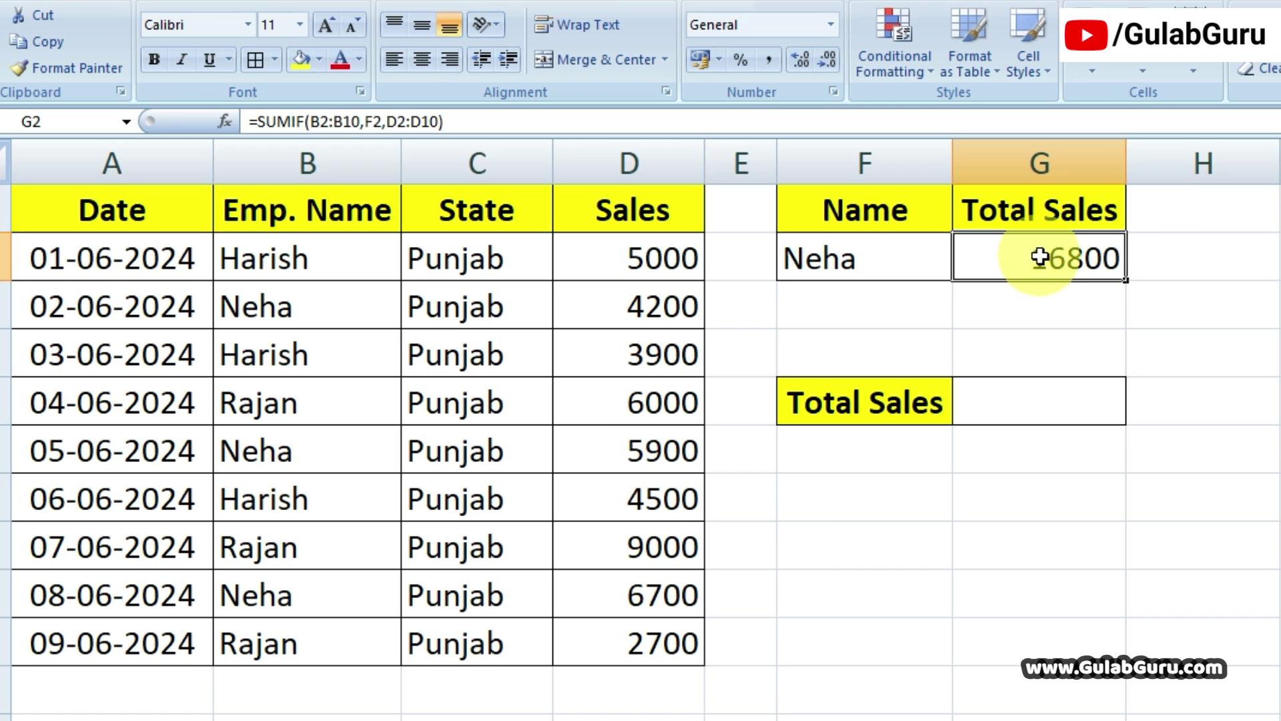
- Replace the name in F2 with the employee listed in B2 to recalculate the Total Sales formula
{"action": "left_click", "coordinate": [879, 259]}
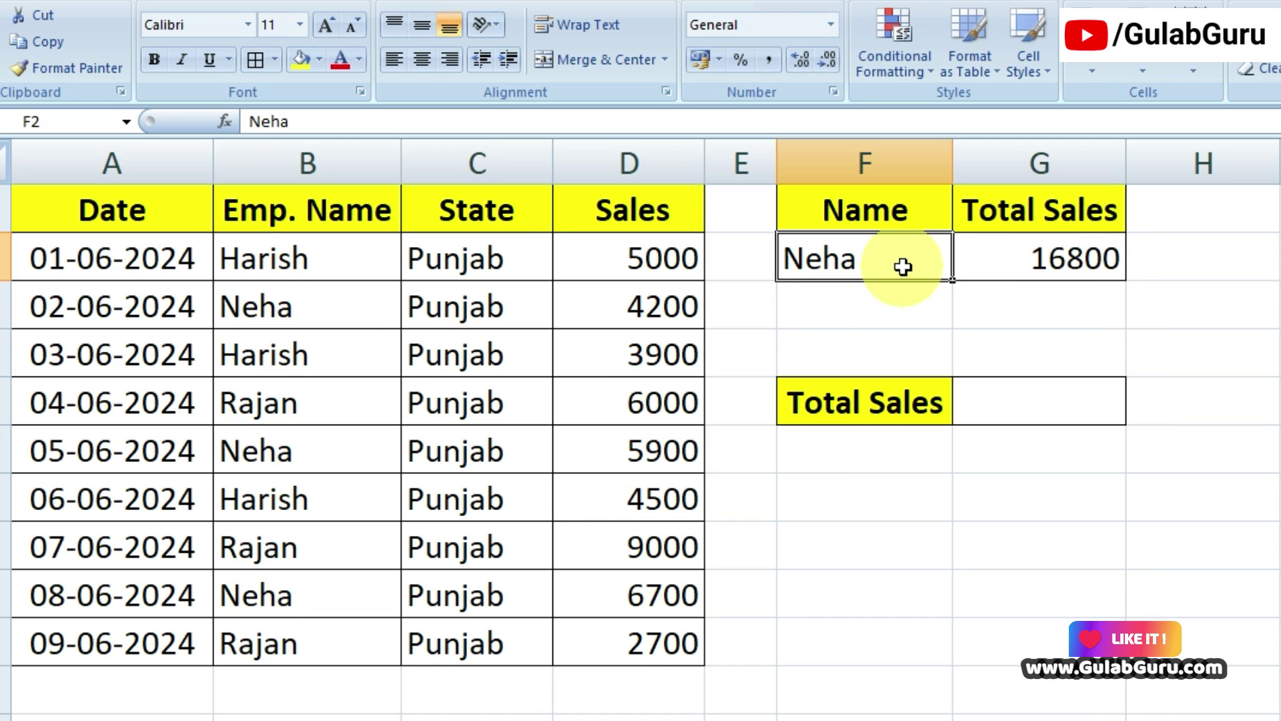
{"action": "type", "text": "Harish"}
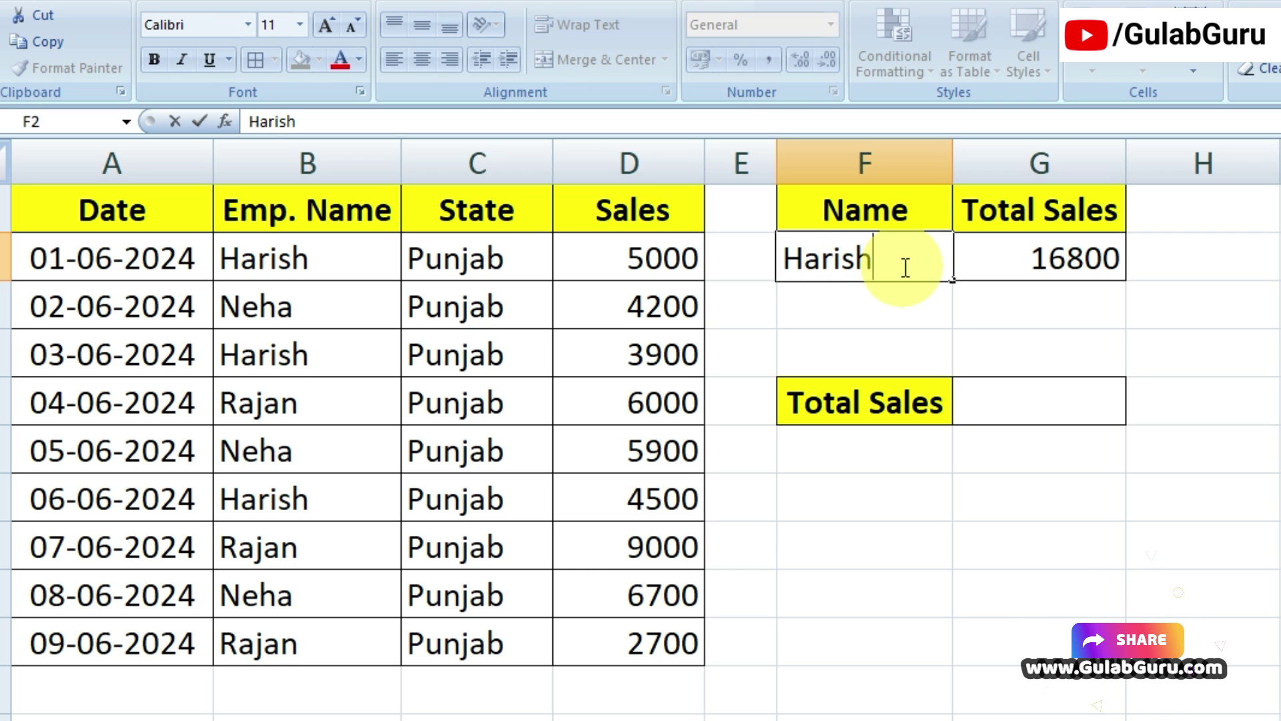
{"action": "left_click", "coordinate": [1187, 309]}
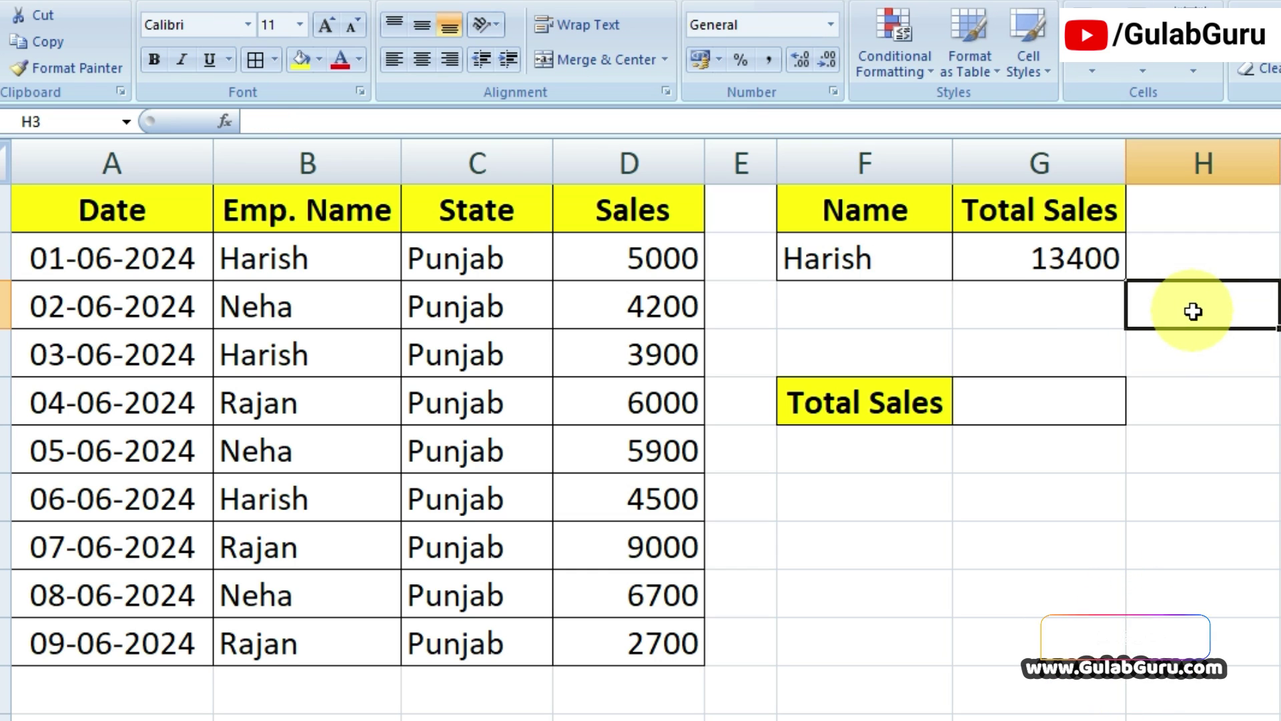
- Change the Name cell F2 to the employee listed in B5 and check that employee's total in G2
{"action": "left_click", "coordinate": [892, 250]}
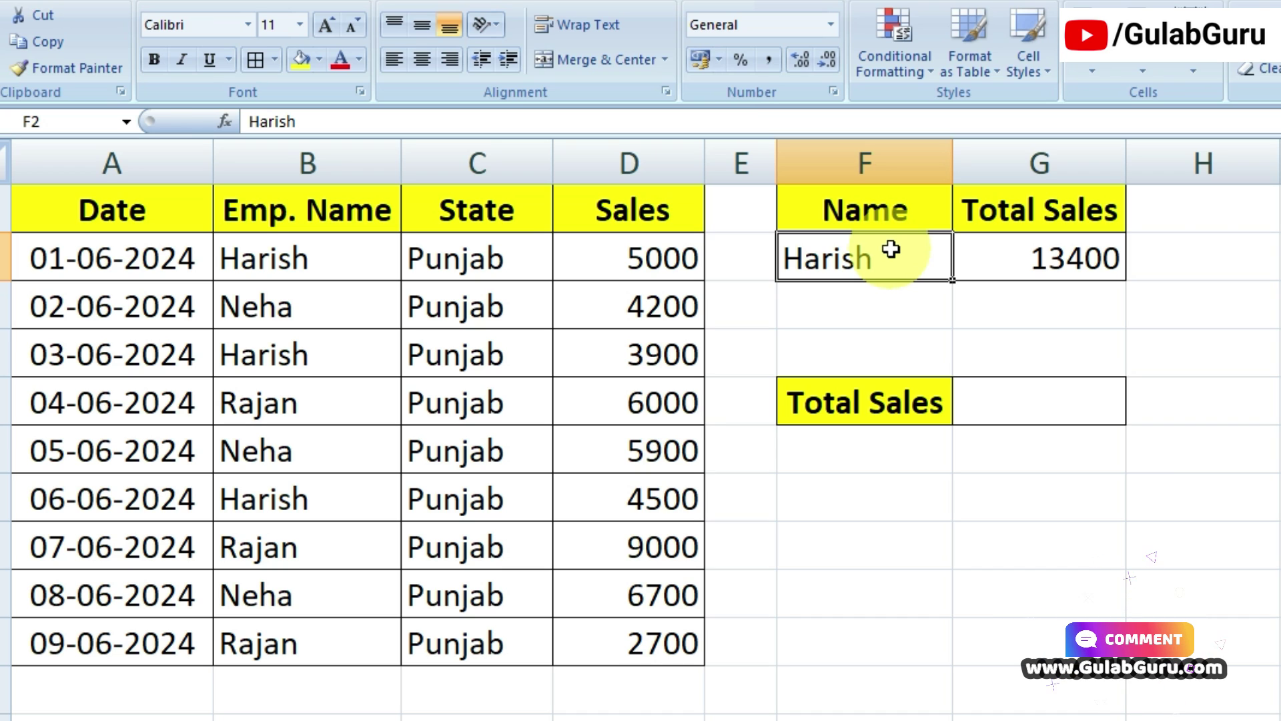
{"action": "type", "text": "Rajan"}
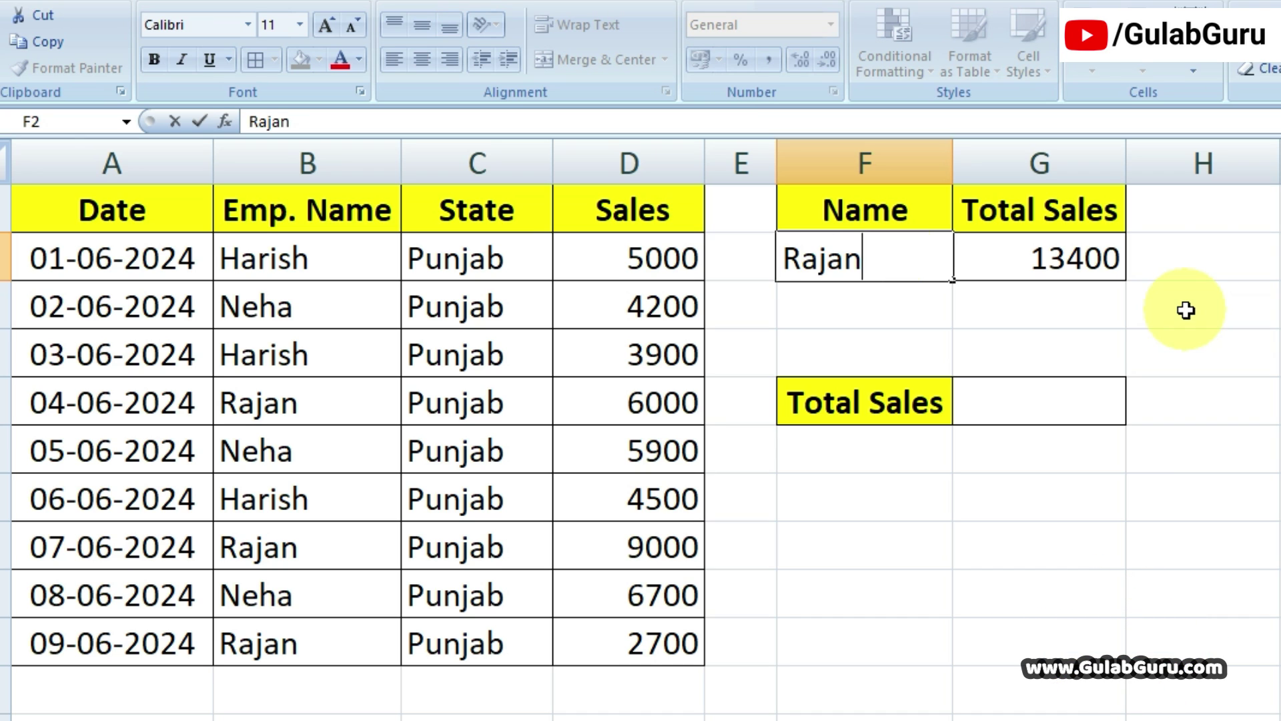
{"action": "left_click", "coordinate": [1186, 309]}
{"action": "left_click", "coordinate": [863, 256]}
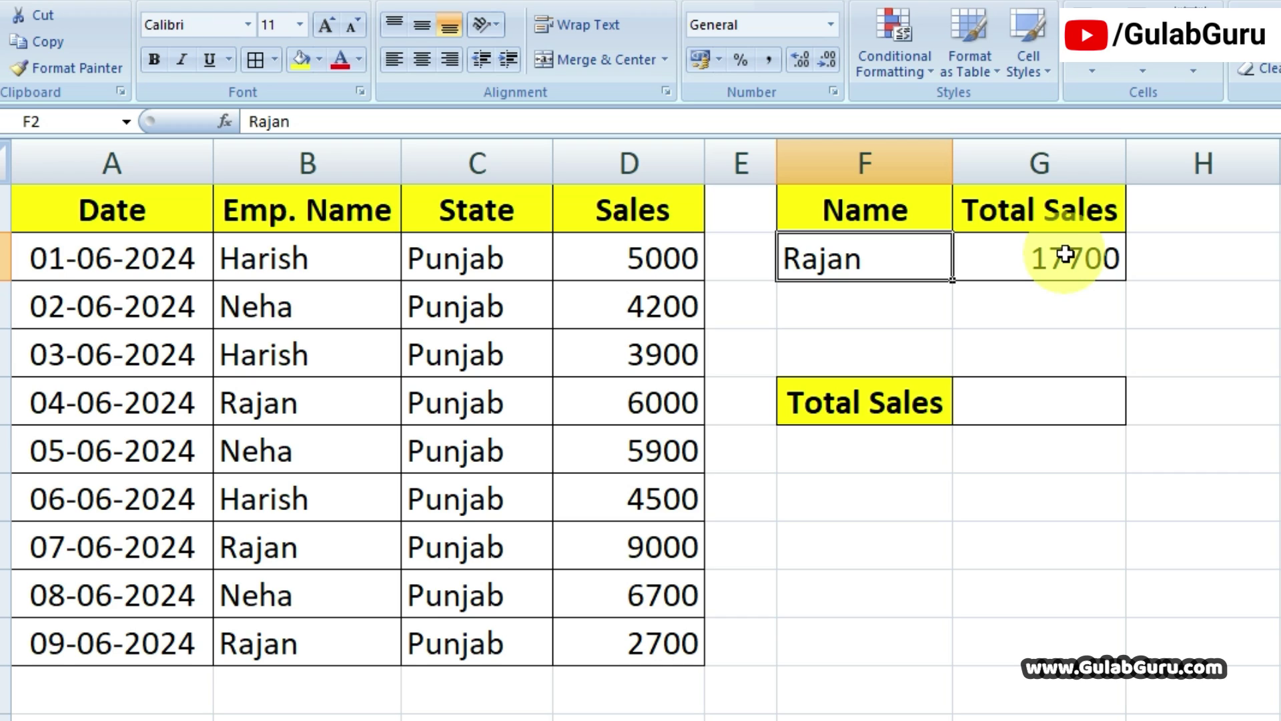
{"action": "left_click", "coordinate": [1052, 322]}
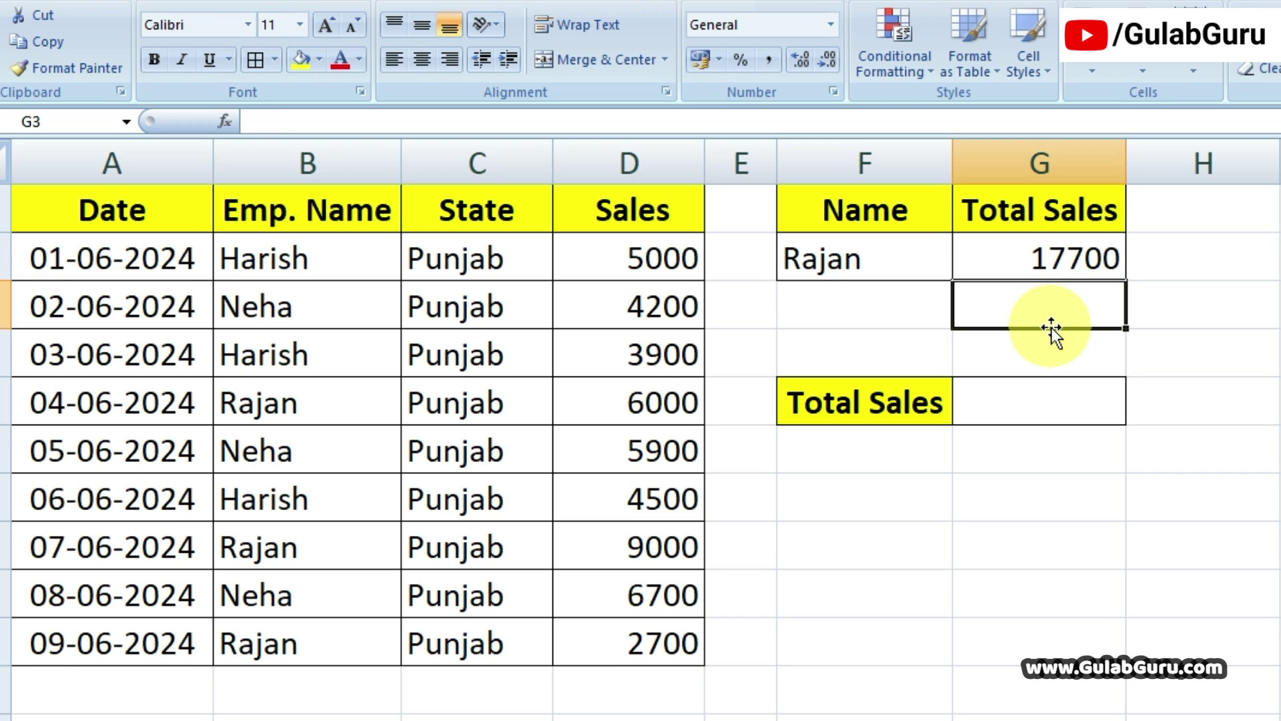